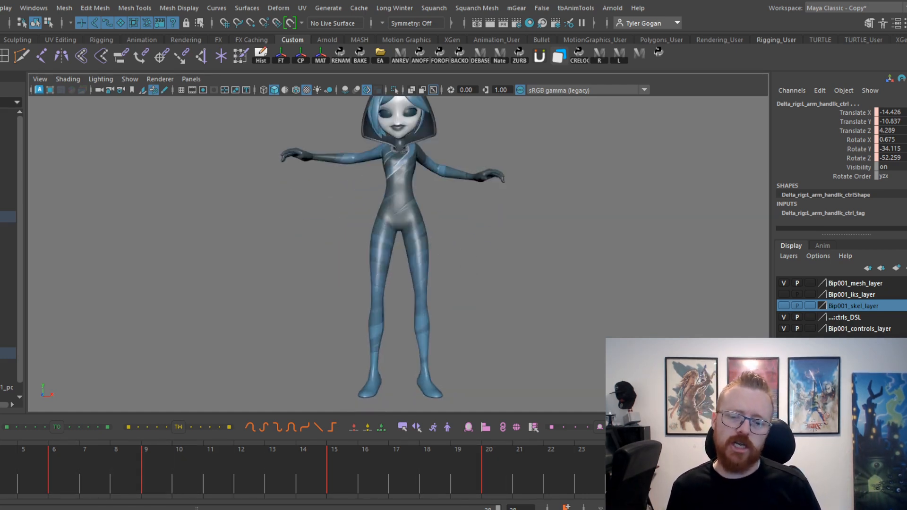
Play back the existing crouch animation and examine the character from the front with its rig controls hidden and shown.
key(alt+v)
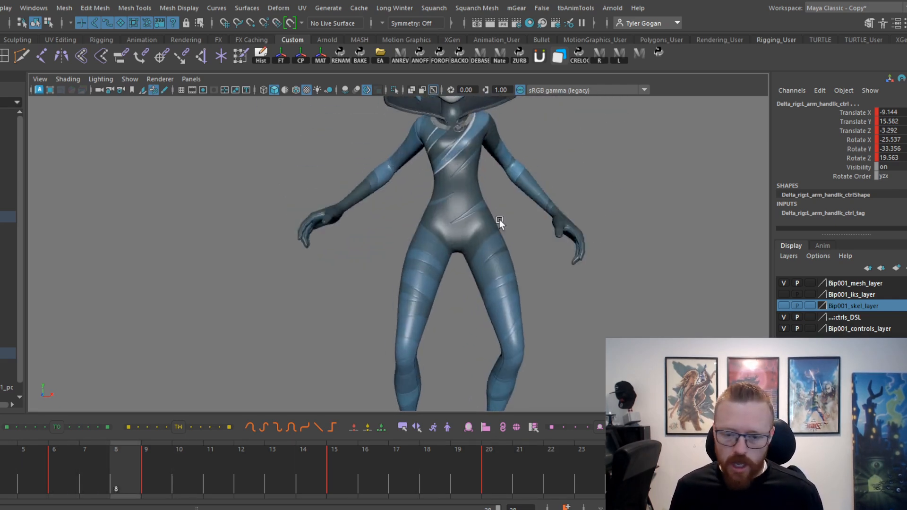
alt+middle_drag(685, 278, 601, 298)
alt+right_drag(602, 297, 417, 299)
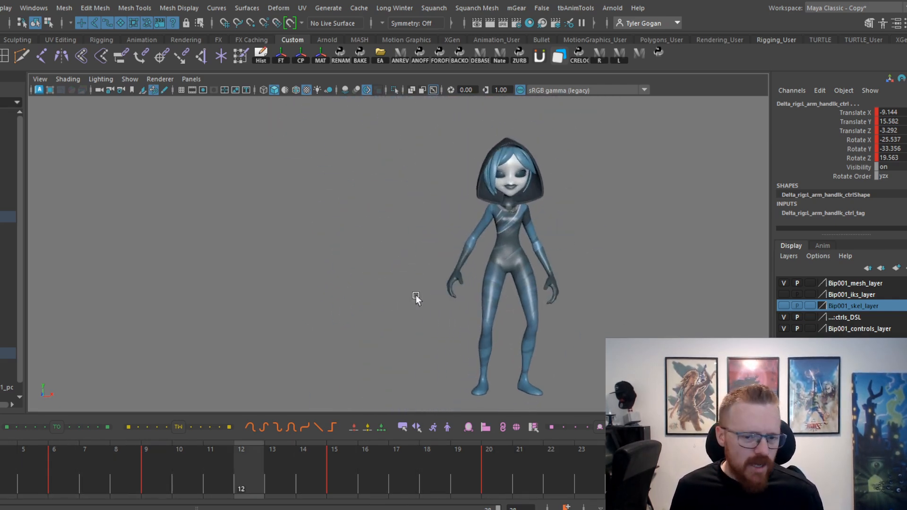
alt+middle_drag(417, 299, 399, 314)
alt+right_drag(399, 314, 413, 354)
alt+middle_drag(413, 354, 376, 336)
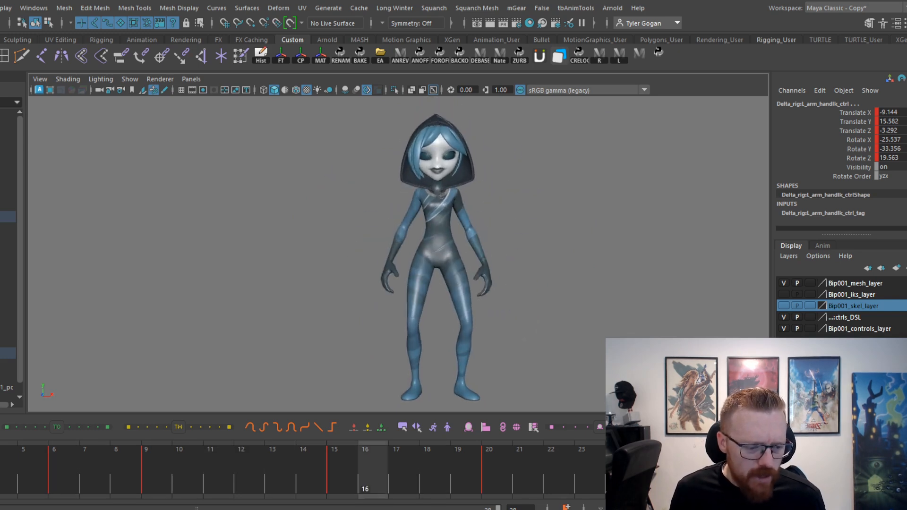
key(alt+v)
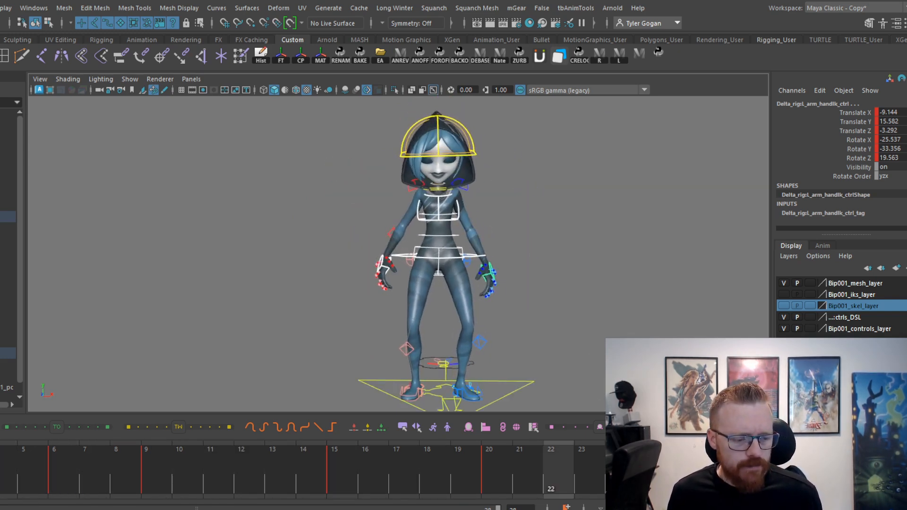
key(alt+v)
scroll(555, 205, down, 2)
alt+middle_drag(555, 205, 535, 245)
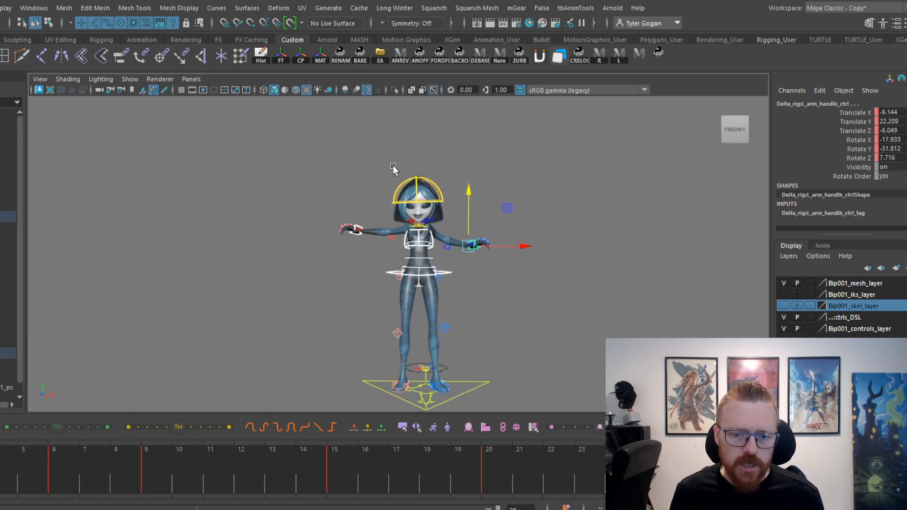
Select all of the rig's controls and delete their keys across the timeline from about frame 5 onward.
drag(298, 142, 512, 399)
shift+drag(15, 468, 680, 468)
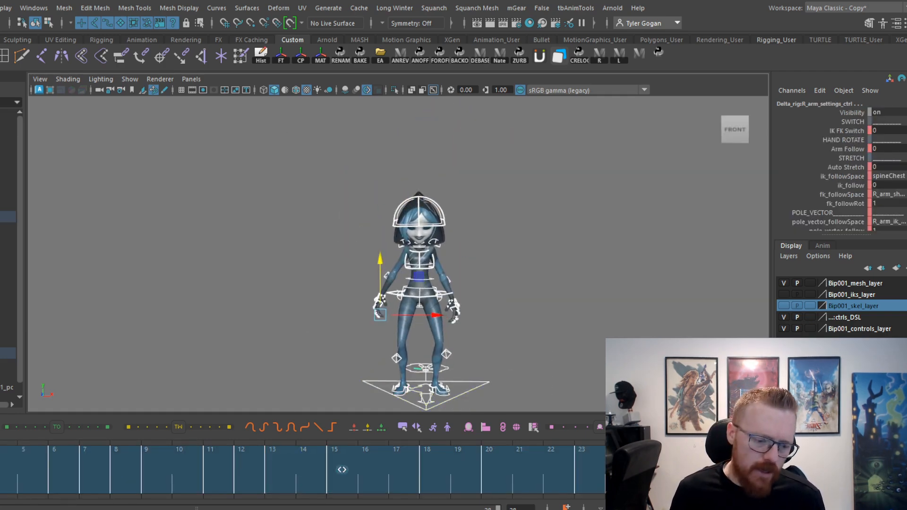
key(Delete)
Step to the next remaining key and compare the character's poses from the front.
alt+middle_drag(523, 243, 548, 264)
scroll(548, 263, up, 5)
alt+right_drag(549, 266, 562, 293)
alt+middle_drag(562, 293, 329, 274)
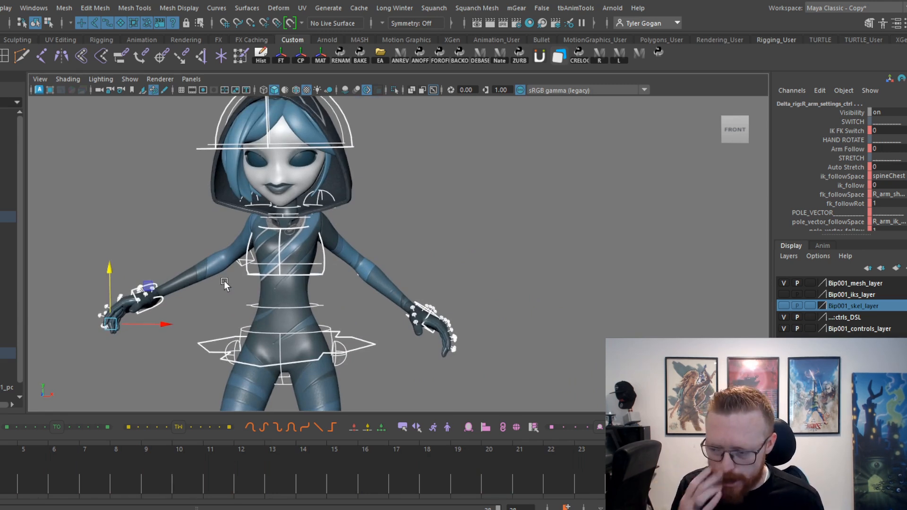
key(period)
alt+right_drag(425, 297, 237, 331)
alt+middle_drag(237, 330, 284, 273)
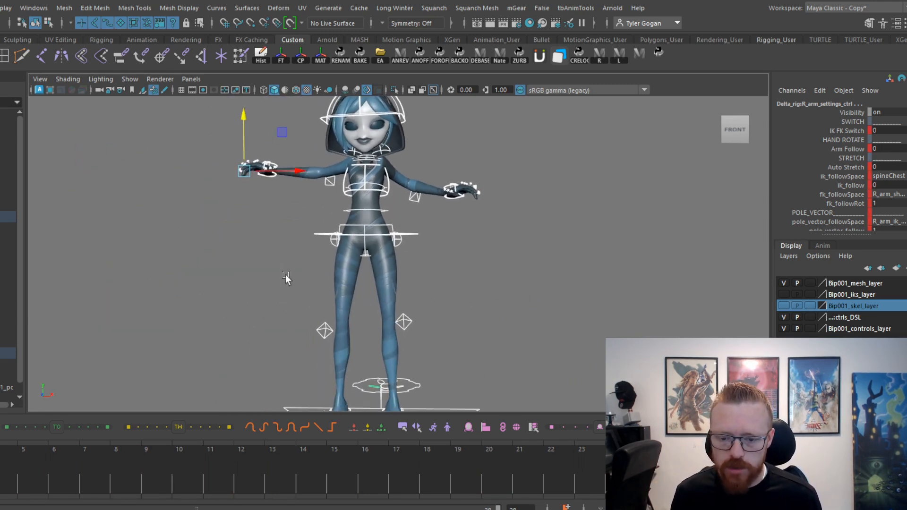
alt+right_drag(284, 273, 288, 261)
alt+middle_drag(288, 261, 311, 255)
Hide the rig controls to examine the character's motion without them, and show them again.
key(alt+1)
alt+right_drag(415, 227, 433, 254)
alt+middle_drag(433, 253, 413, 264)
alt+drag(413, 264, 358, 282)
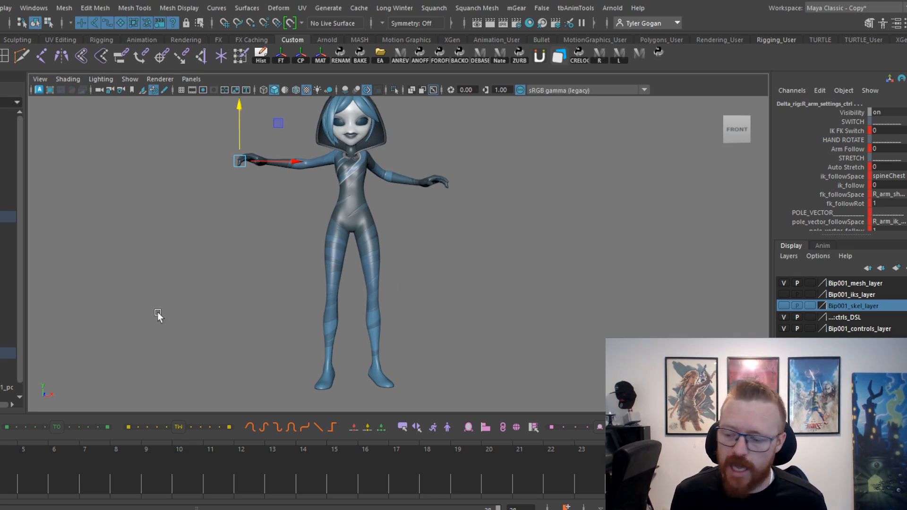
alt+right_drag(198, 287, 273, 292)
alt+middle_drag(273, 293, 234, 310)
key(alt+1)
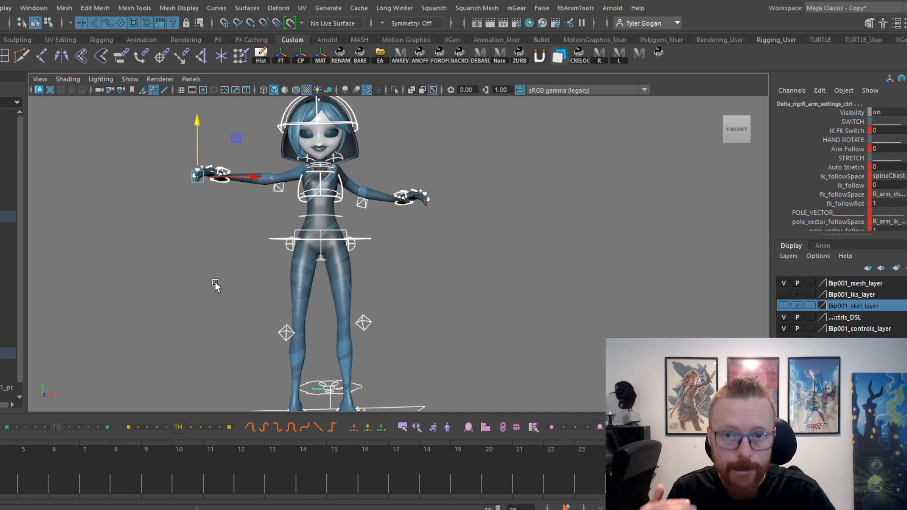
alt+right_drag(462, 187, 313, 183)
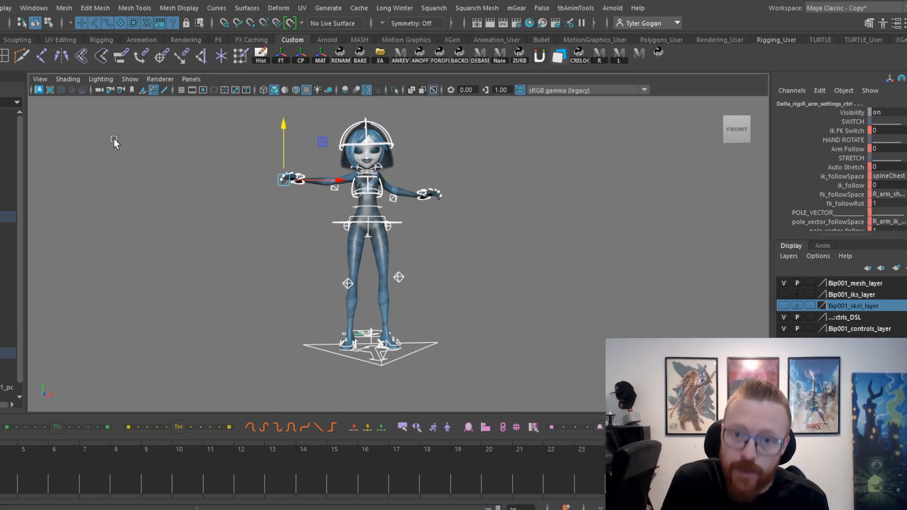
alt+right_drag(263, 181, 492, 281)
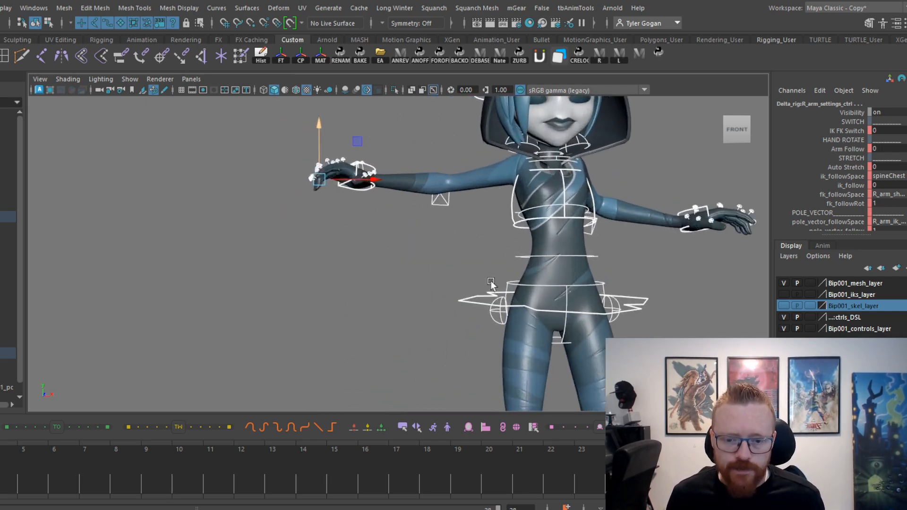
alt+middle_drag(507, 300, 328, 259)
alt+drag(328, 259, 385, 249)
alt+middle_drag(384, 249, 224, 296)
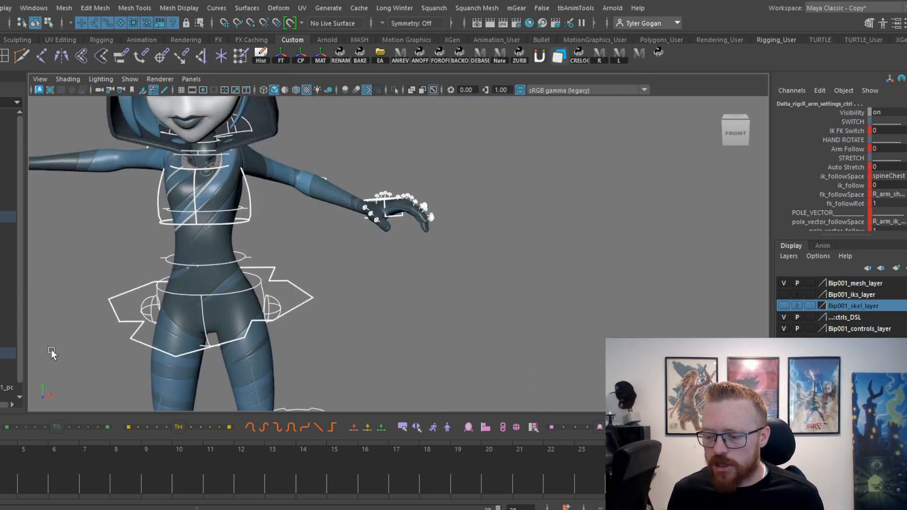
alt+middle_drag(279, 236, 334, 303)
alt+right_drag(333, 302, 331, 270)
alt+middle_drag(331, 269, 366, 223)
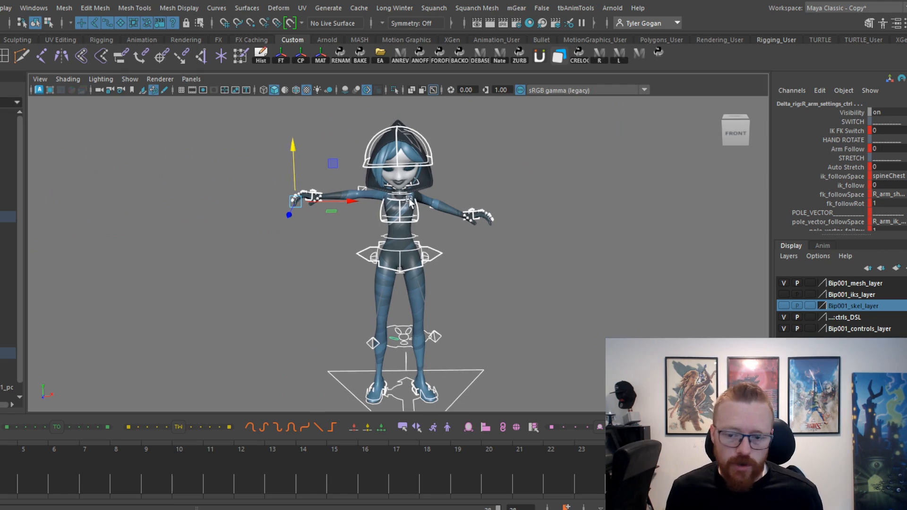
alt+right_drag(409, 199, 484, 240)
alt+middle_drag(483, 240, 495, 204)
alt+drag(474, 226, 460, 212)
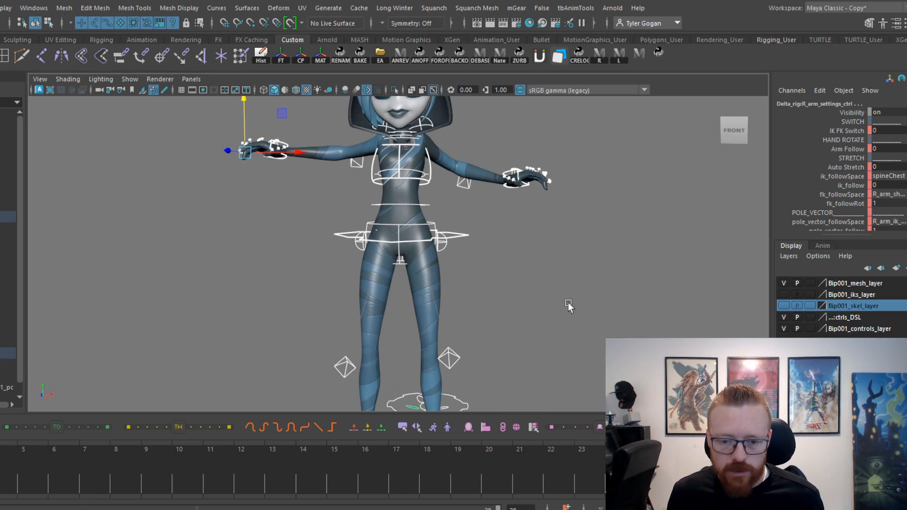
Lower the main pelvis and both hand IK controls together into a squat, bringing the right hand's Translate Y to about 19.7.
alt+right_drag(568, 304, 645, 317)
alt+middle_drag(437, 206, 457, 283)
click(441, 281)
alt+middle_drag(532, 206, 571, 263)
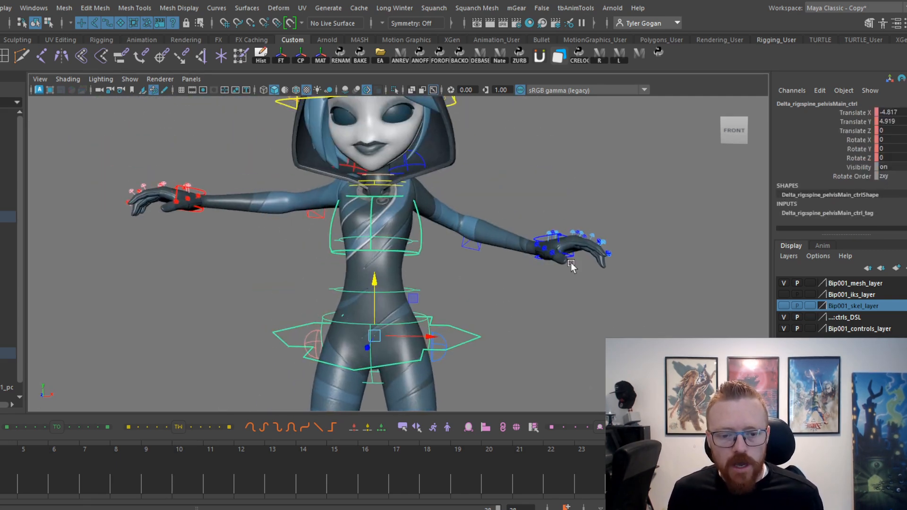
click(537, 242)
click(205, 190)
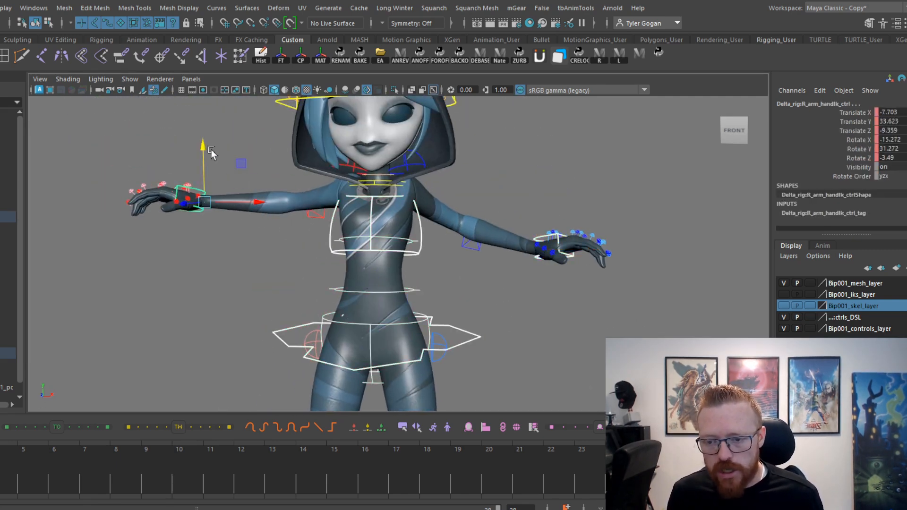
drag(209, 147, 211, 152)
alt+middle_drag(463, 174, 472, 215)
alt+right_drag(484, 216, 418, 221)
alt+middle_drag(418, 221, 351, 138)
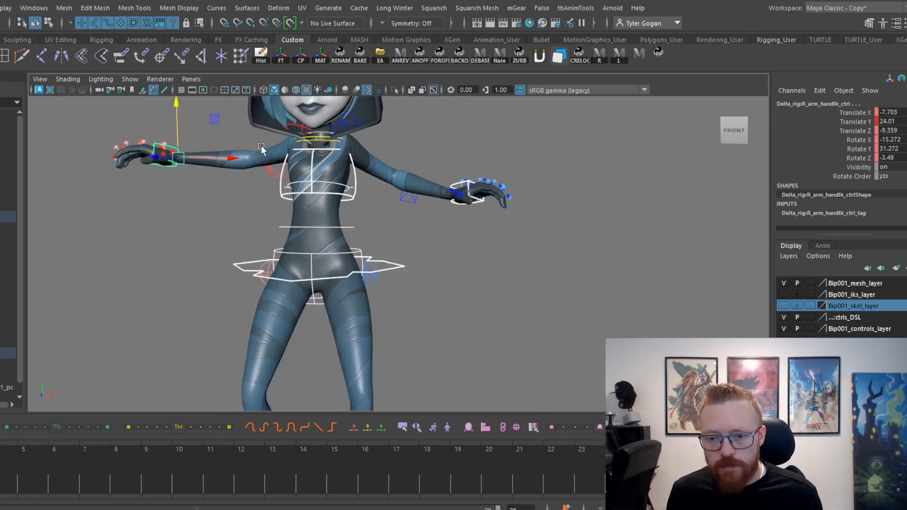
drag(178, 110, 181, 116)
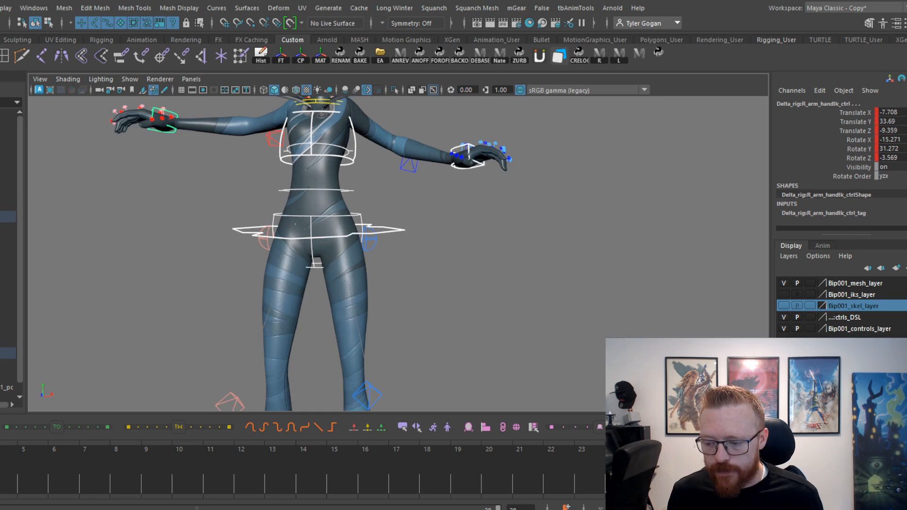
On the squat pose, set Rotate X, Y and Z of both feet's ball controls to 0.
scroll(380, 212, up, 1)
alt+middle_drag(380, 213, 383, 239)
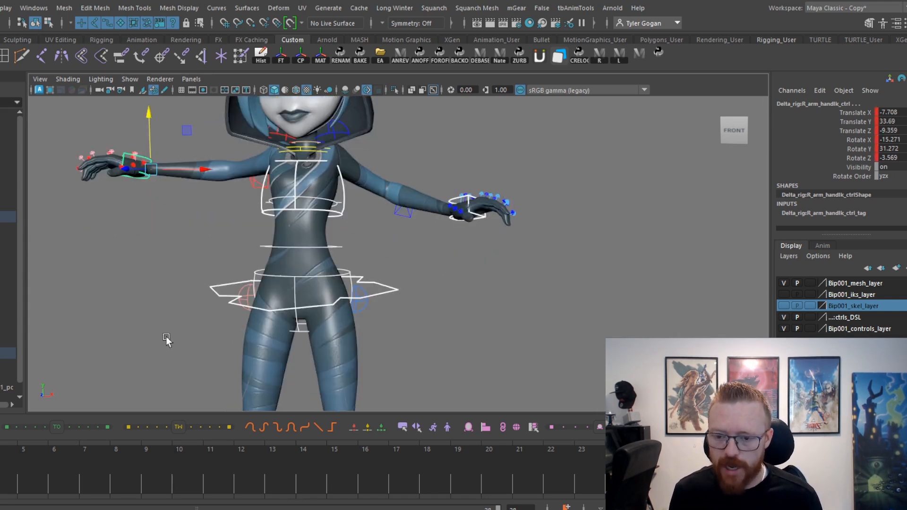
scroll(244, 298, down, 5)
alt+middle_drag(244, 298, 230, 215)
key(period)
scroll(299, 257, up, 4)
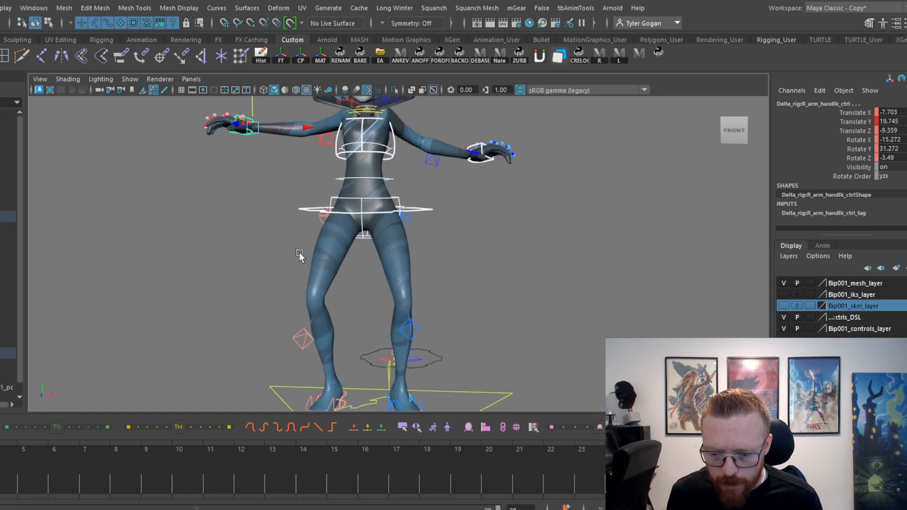
alt+middle_drag(279, 362, 290, 276)
click(289, 351)
alt+drag(409, 347, 396, 354)
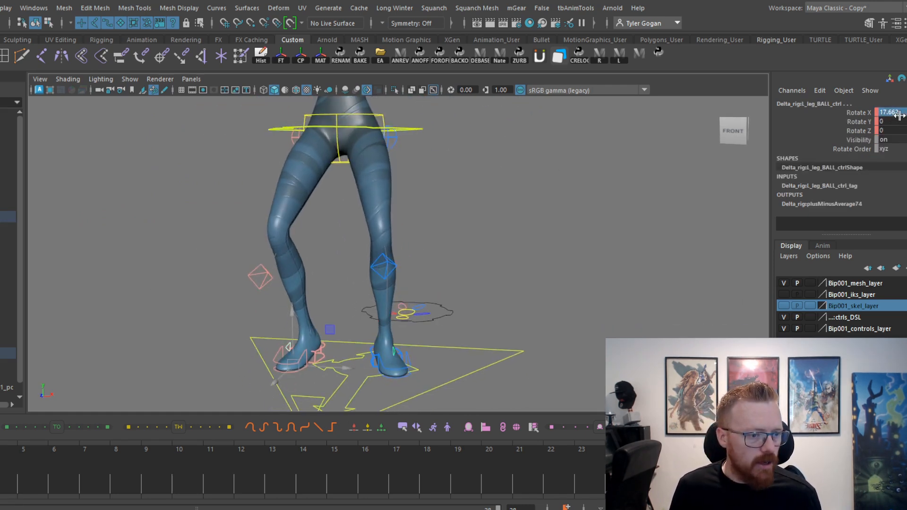
key(Return)
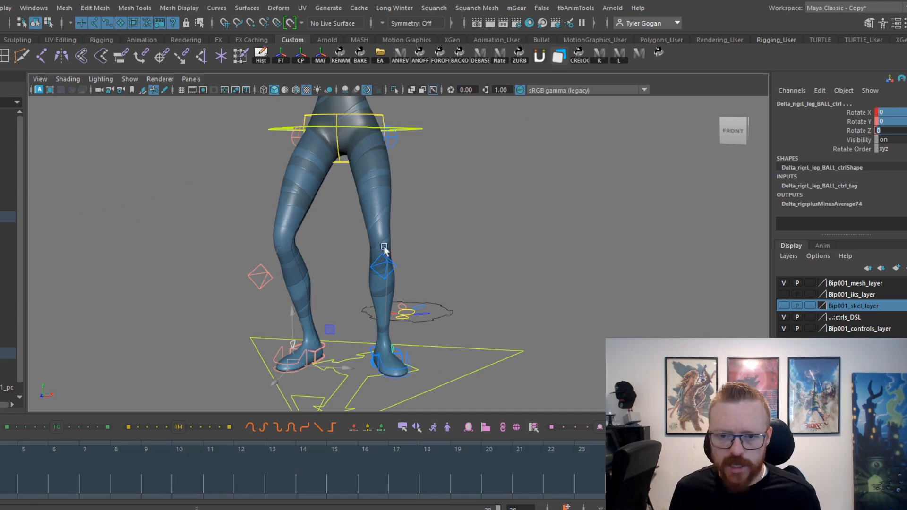
Lower both hand IK controls further in the squat pose, to Translate Y about 4.1 for the left and 14.6 for the right.
alt+middle_drag(384, 250, 367, 361)
scroll(399, 279, up, 1)
click(399, 279)
alt+middle_drag(401, 282, 460, 267)
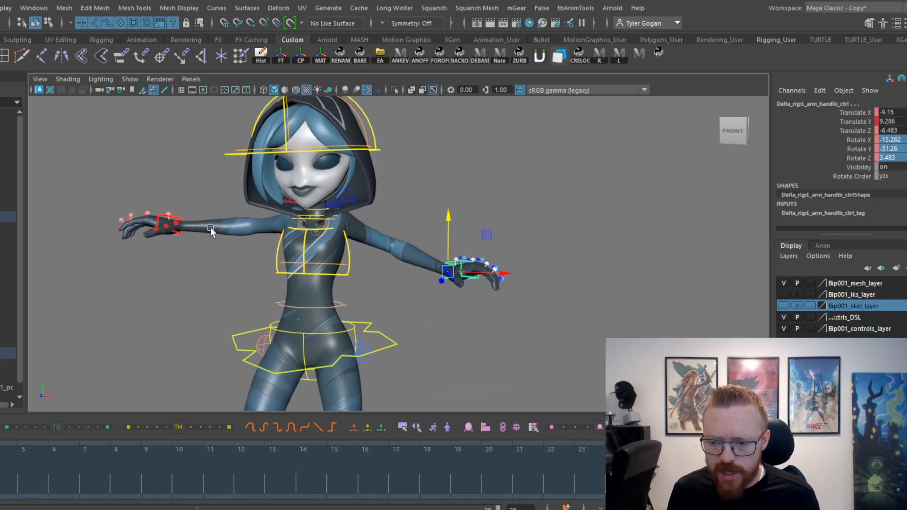
click(181, 218)
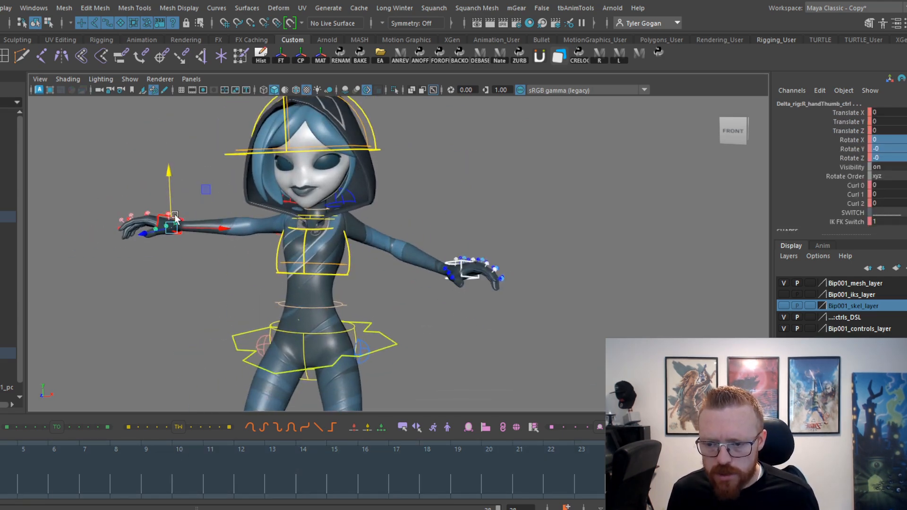
click(183, 218)
scroll(208, 215, up, 5)
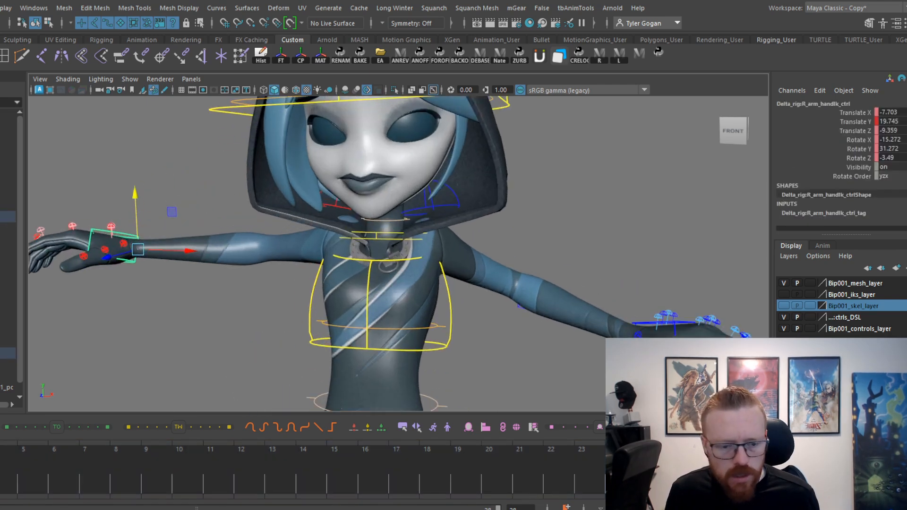
shift+click(637, 326)
alt+middle_drag(617, 285, 605, 242)
drag(626, 260, 622, 293)
alt+middle_drag(623, 284, 629, 203)
Rotate the left hand IK control so the hand bends downward, to about -2.8, -32.7, -16.6.
key(e)
drag(653, 214, 670, 242)
key(ctrl+z)
click(680, 185)
click(642, 235)
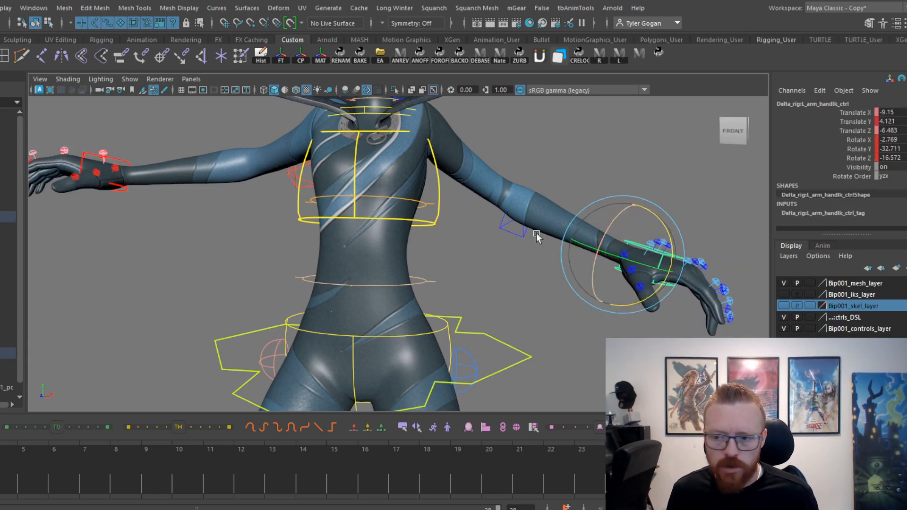
Rotate the right hand IK control to match the left hand's bend, to about 1.2, 34.1, 22.3.
click(172, 145)
click(120, 162)
drag(167, 212, 181, 187)
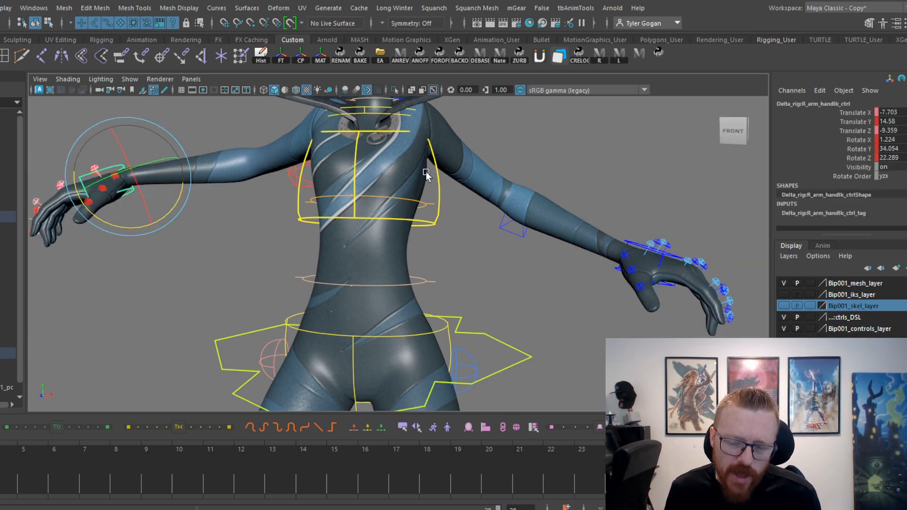
On the next standing key, shift the main pelvis and both hand IK controls along X toward the character's right, and play the motion.
scroll(427, 179, down, 3)
alt+middle_drag(427, 194, 320, 209)
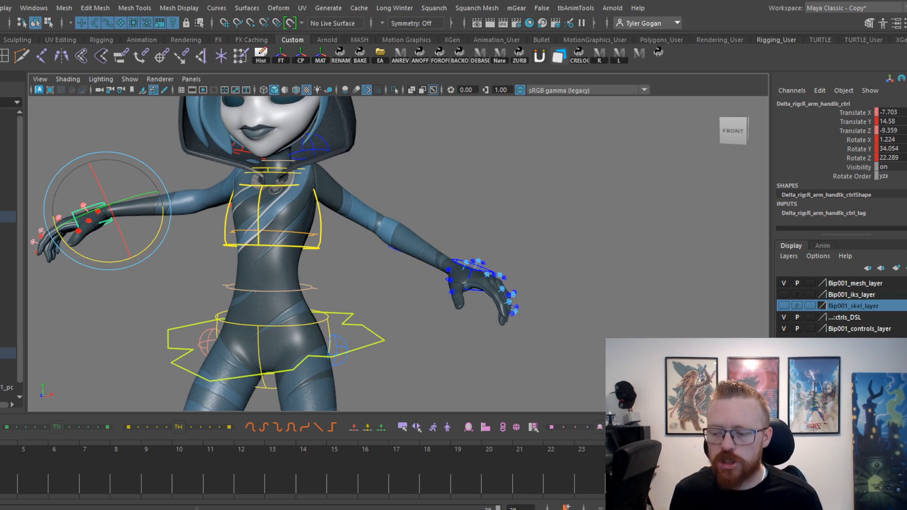
key(period)
alt+middle_drag(326, 274, 277, 250)
alt+drag(229, 250, 253, 257)
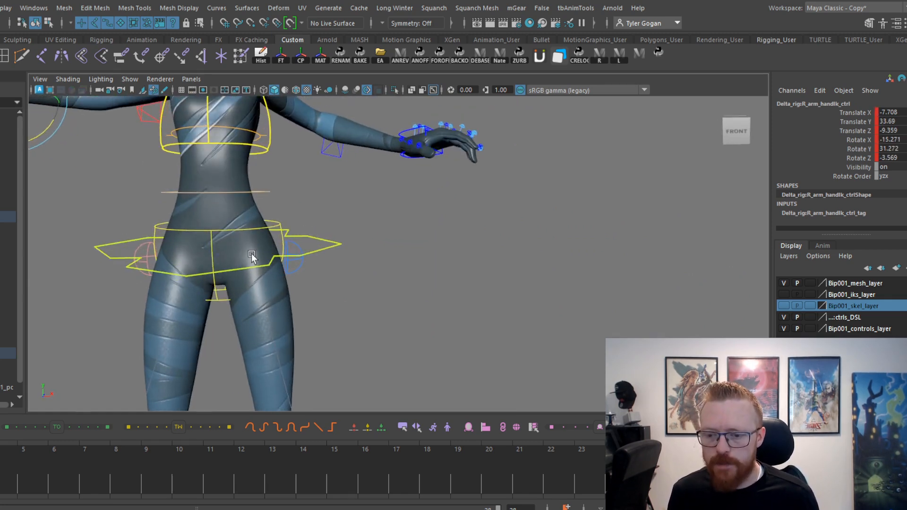
alt+middle_drag(253, 257, 346, 306)
click(231, 282)
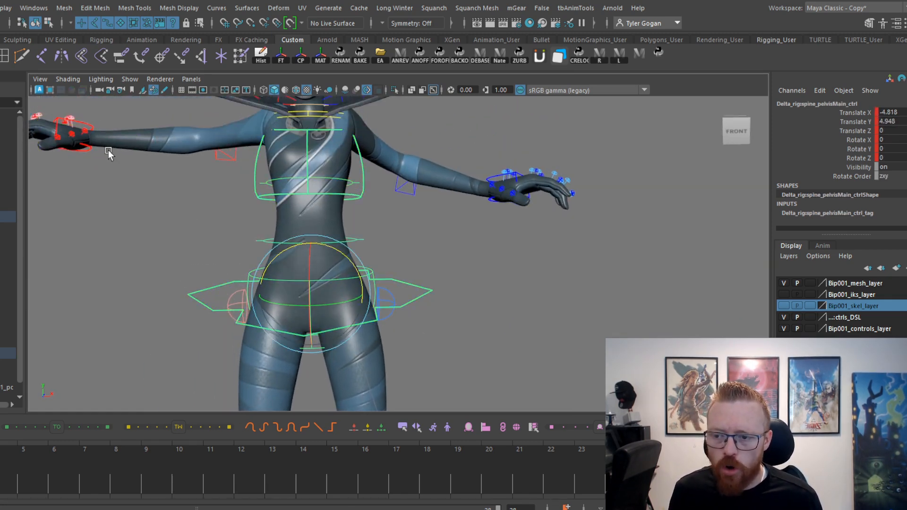
click(91, 148)
click(513, 182)
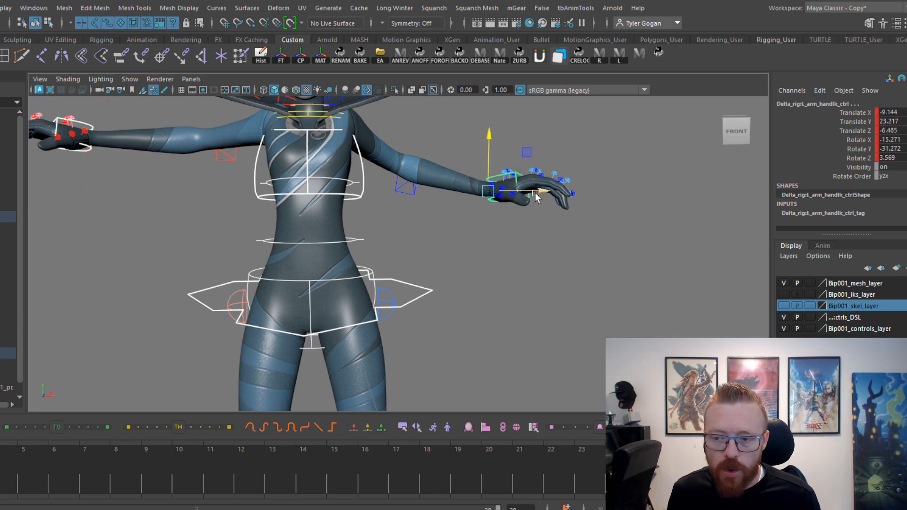
drag(535, 198, 527, 197)
alt+right_drag(527, 197, 417, 204)
alt+middle_drag(417, 205, 376, 170)
key(alt+v)
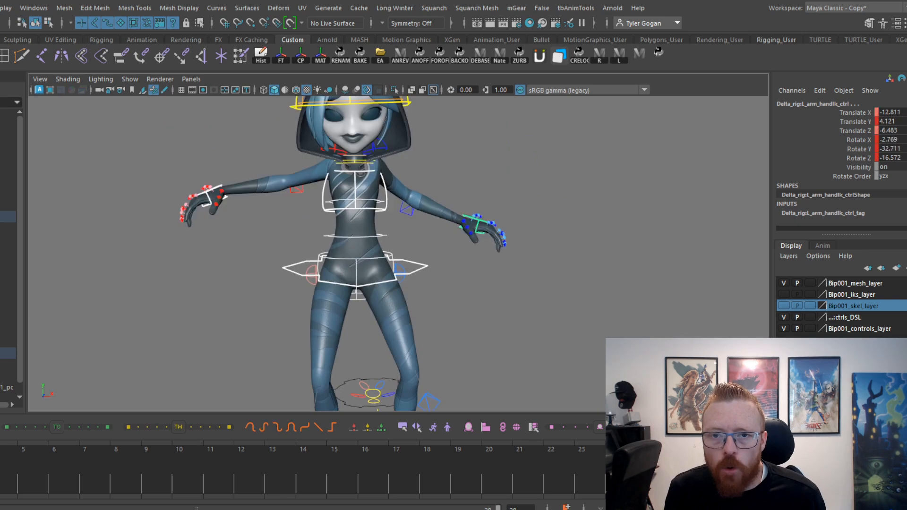
Shift the pelvis and hand controls further toward the character's right in the squat, to left-hand Translate X about -14.95, and play the motion.
drag(525, 225, 506, 221)
key(ctrl+z)
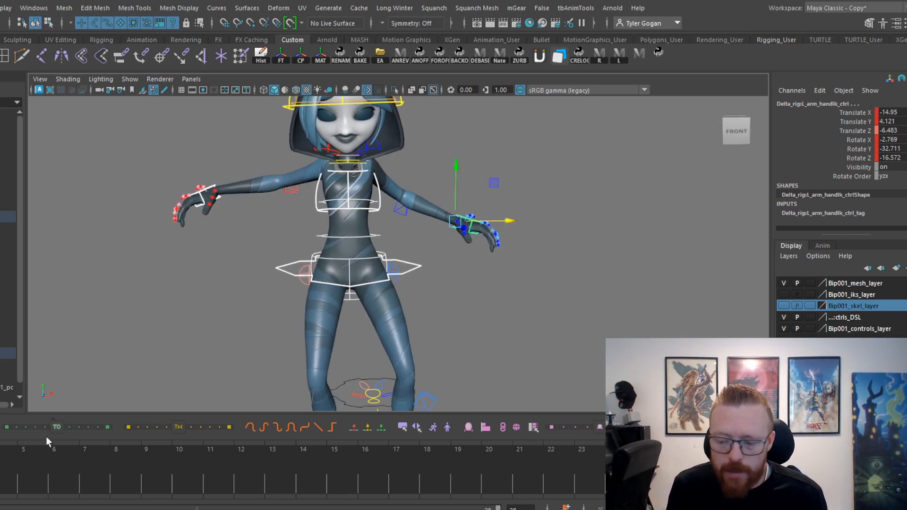
key(alt+v)
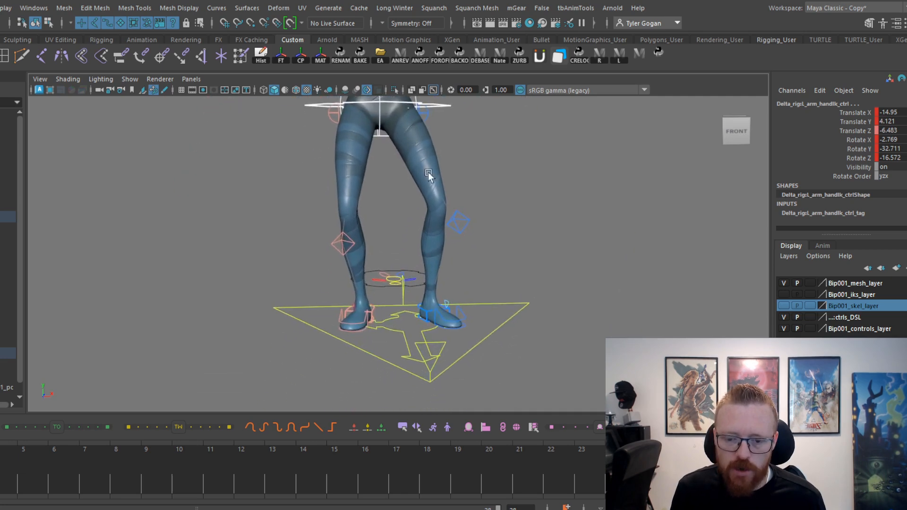
On the standing key, shift the main pelvis and both hand IK controls along X toward the character's left, to left-hand Translate X about -12.01.
alt+middle_drag(343, 245, 330, 271)
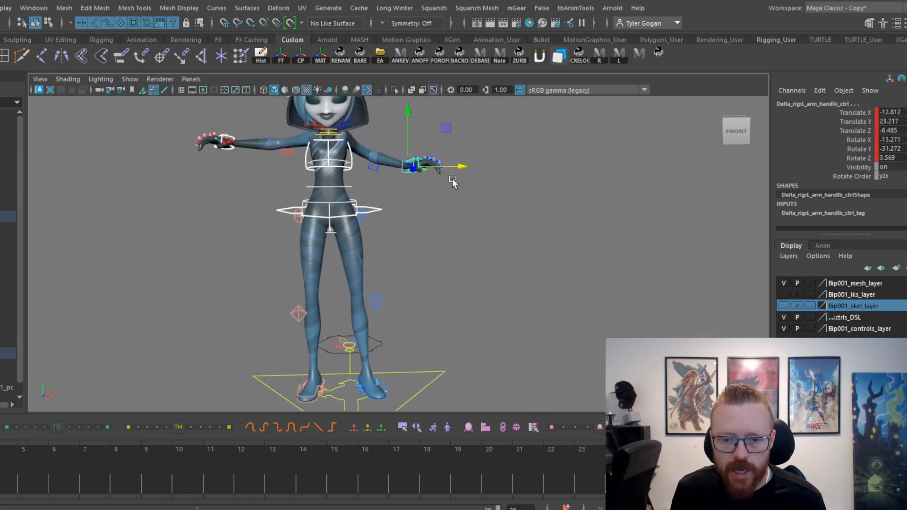
drag(465, 165, 467, 165)
key(period)
key(period)
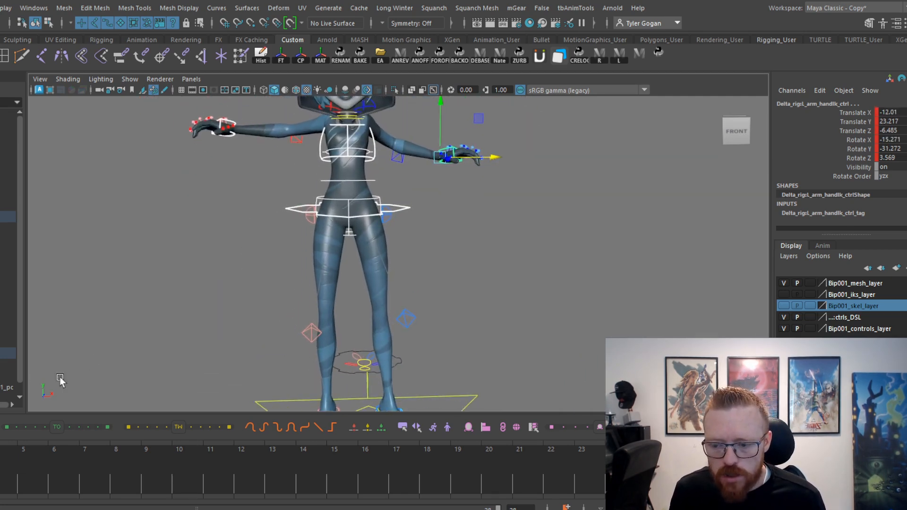
In the squat, shift the main pelvis and hand controls back toward the character's left, to left-hand Translate X about -13.69.
alt+right_drag(217, 293, 284, 297)
alt+middle_drag(284, 298, 284, 284)
drag(540, 184, 545, 185)
key(comma)
key(period)
alt+middle_drag(307, 277, 290, 277)
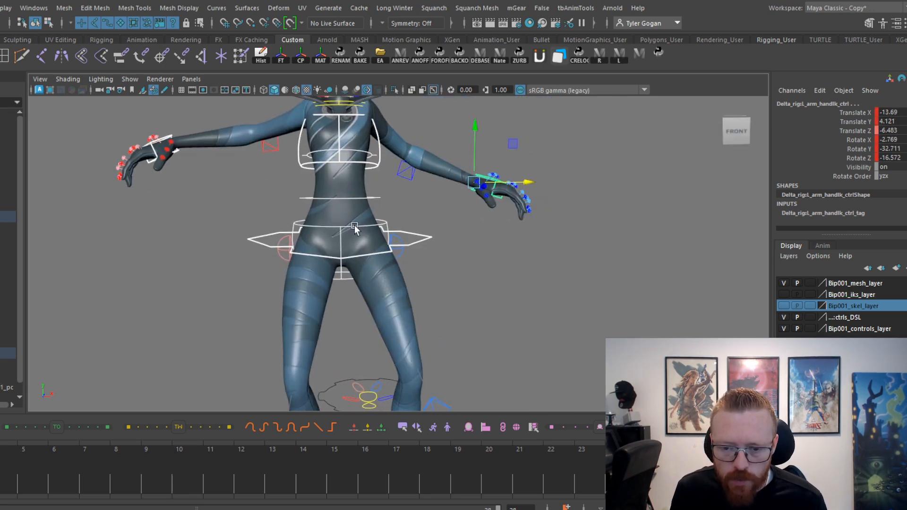
Tilt the pelvis control sideways in the squat, counter-rotate the chest to Rotate Z about 3.8, and play the motion.
click(352, 226)
key(e)
drag(378, 207, 372, 196)
click(386, 169)
click(376, 168)
alt+middle_drag(453, 199, 318, 261)
key(alt+v)
key(alt+v)
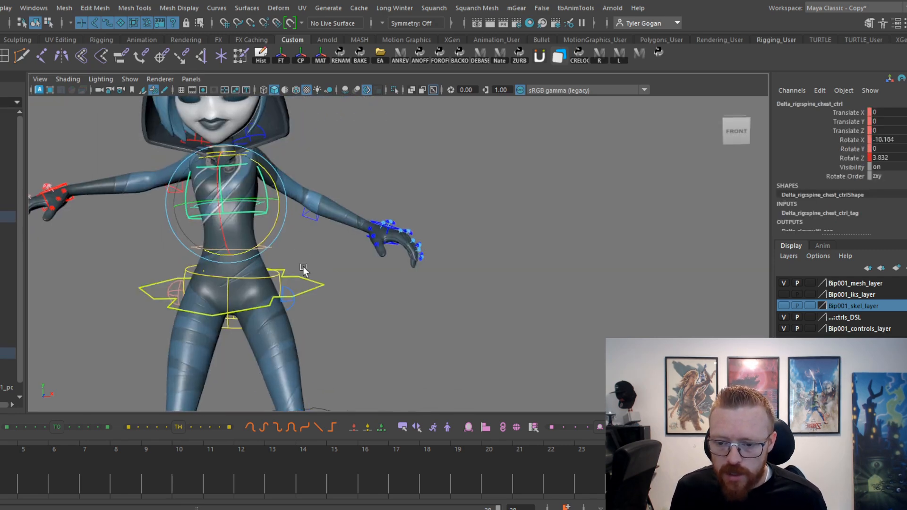
On a frame just after the squat key, move the main pelvis and both hands left and up, to right-hand Translate X -8.44, Y 15.28.
alt+right_drag(303, 269, 341, 299)
alt+middle_drag(341, 300, 369, 279)
click(343, 282)
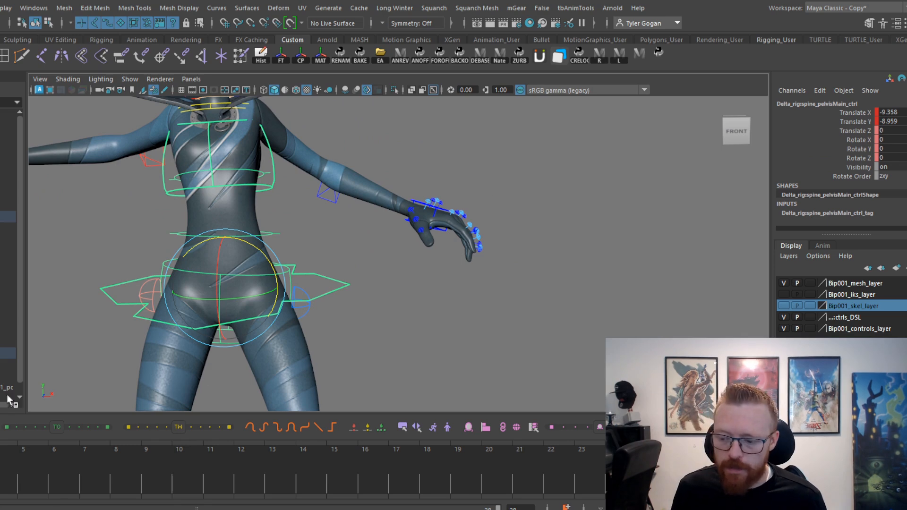
drag(737, 472, 705, 472)
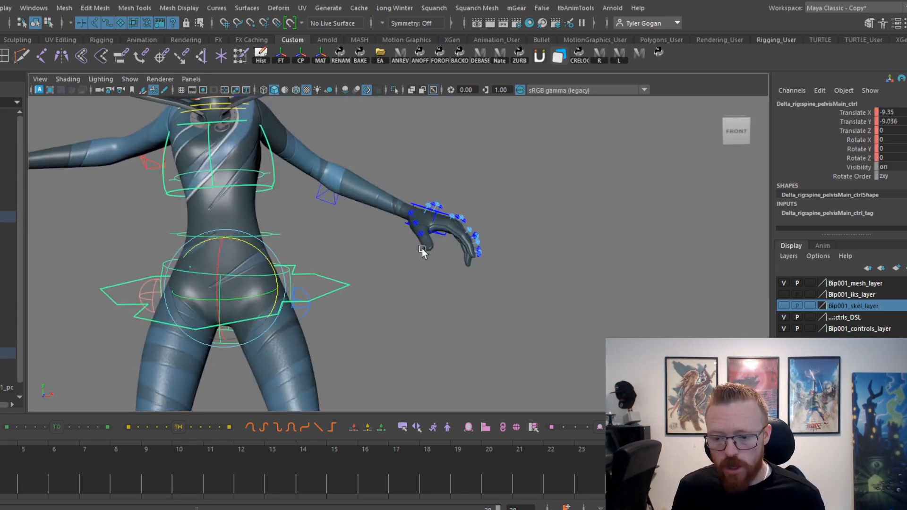
scroll(387, 248, down, 1)
alt+right_drag(387, 248, 419, 203)
alt+middle_drag(419, 203, 425, 222)
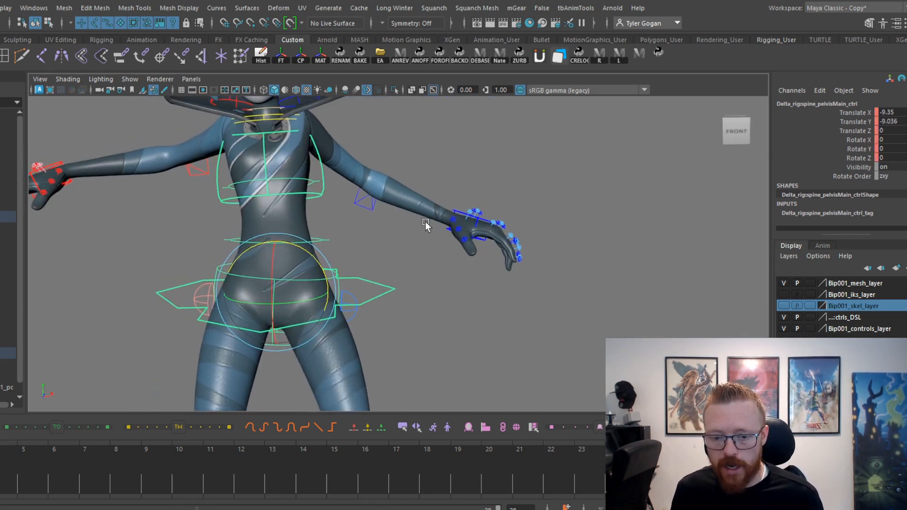
click(452, 210)
click(61, 169)
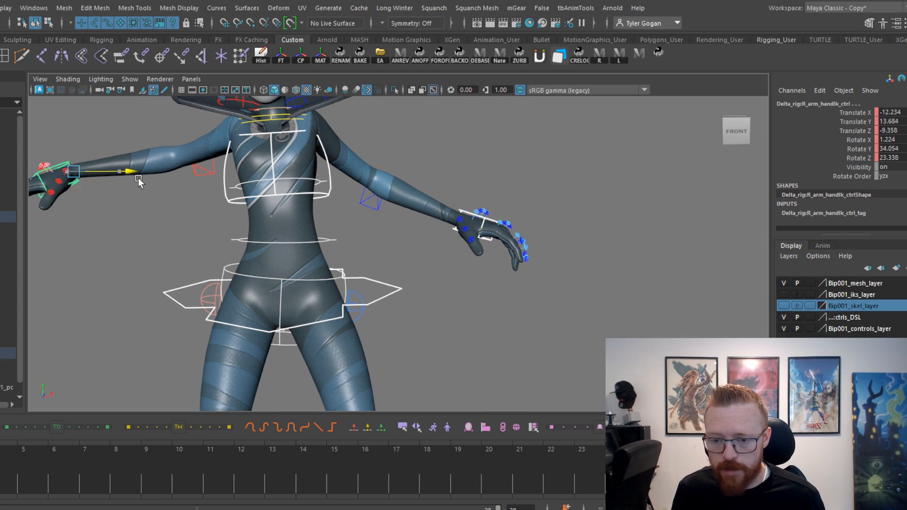
drag(137, 179, 150, 184)
drag(80, 148, 79, 140)
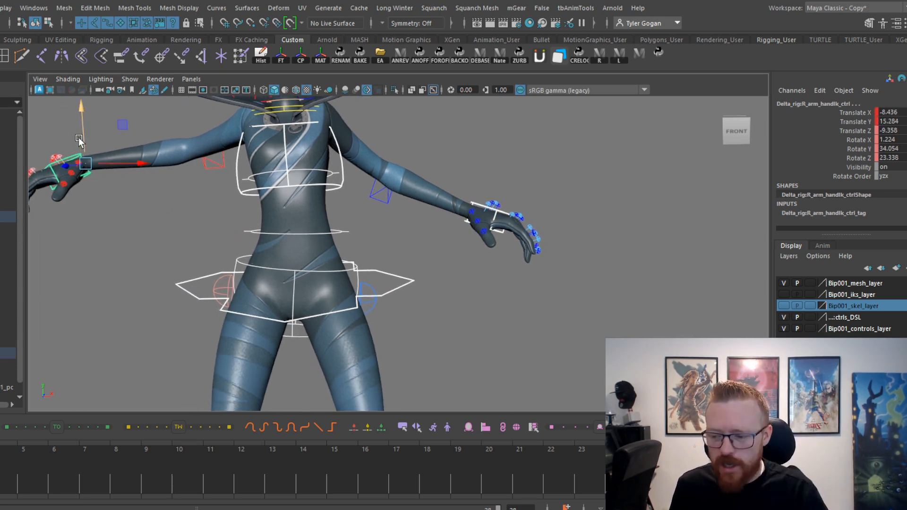
Raise the pelvis and hand controls on that same frame to right-hand Translate Y about 18.57, and review the motion in playback.
key(alt+v)
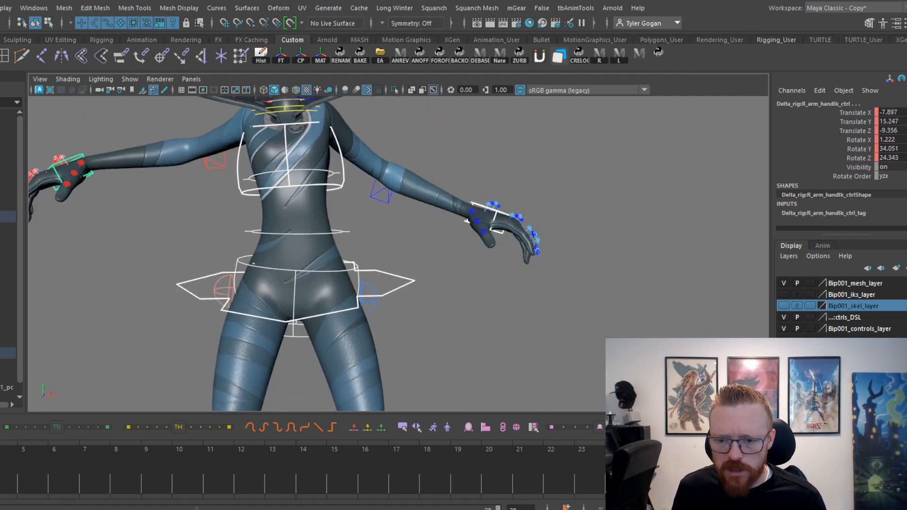
key(Escape)
key(alt+v)
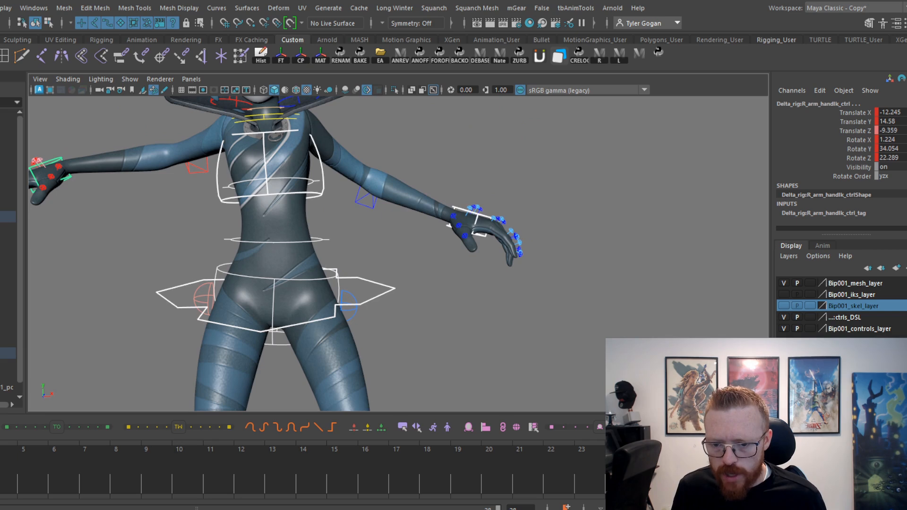
key(Escape)
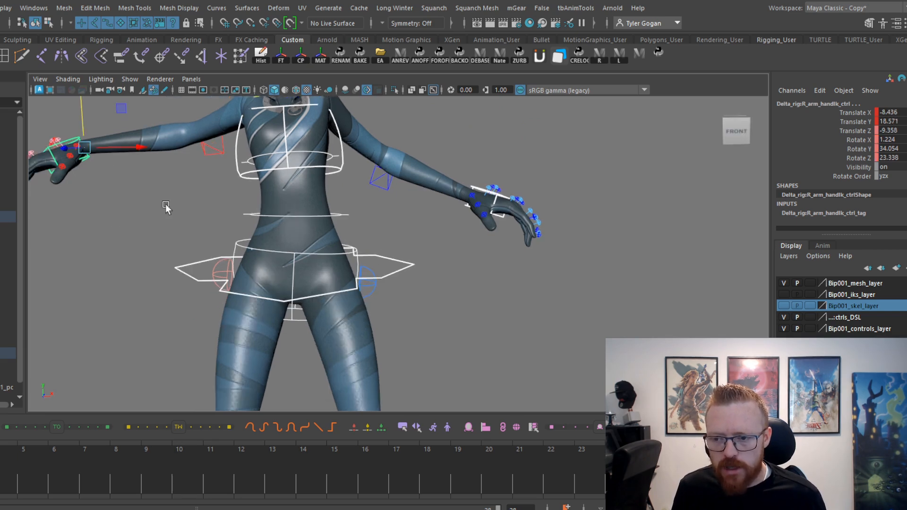
key(alt+v)
key(alt+v)
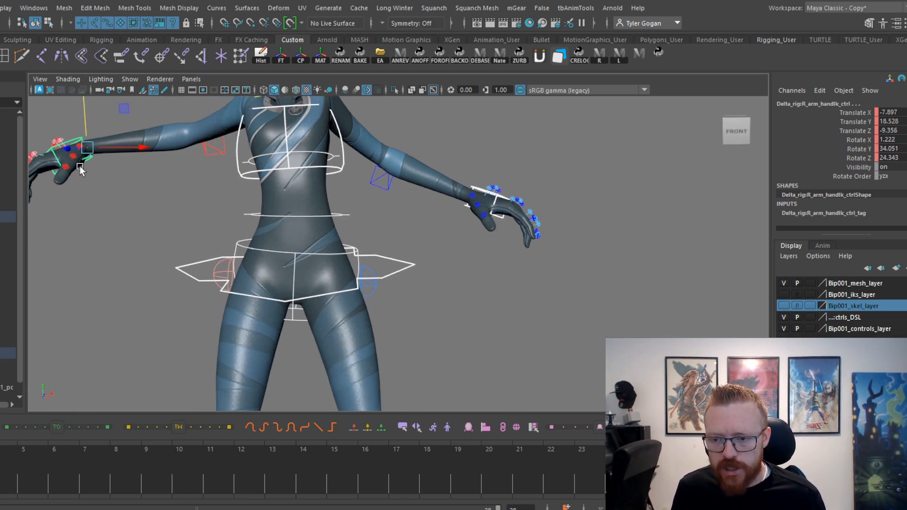
On the following frame, move the pelvis and hand controls to right-hand Translate X about -9.61 and Y about 15.93, and play the motion.
drag(153, 157, 79, 132)
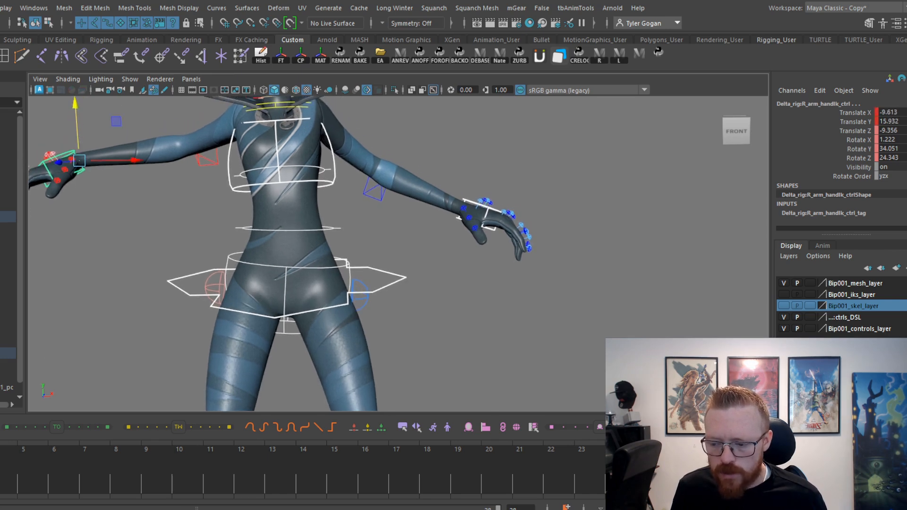
key(alt+v)
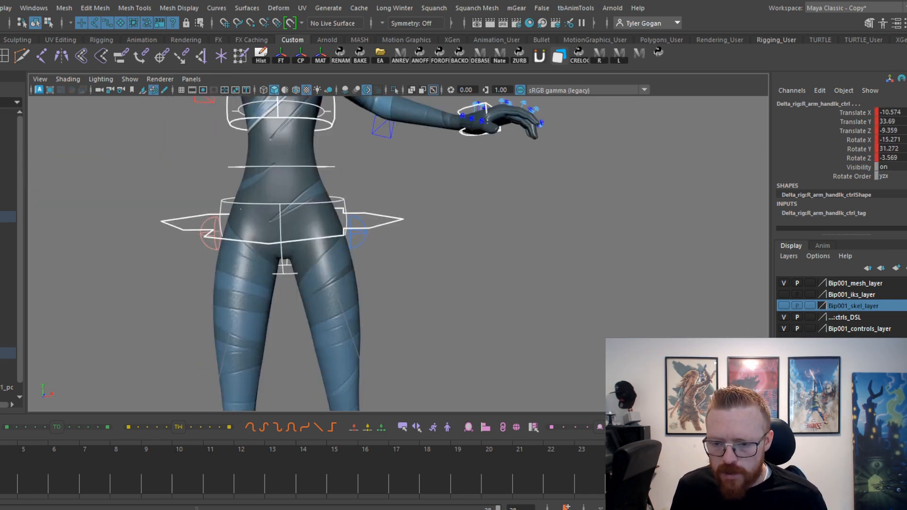
key(alt+v)
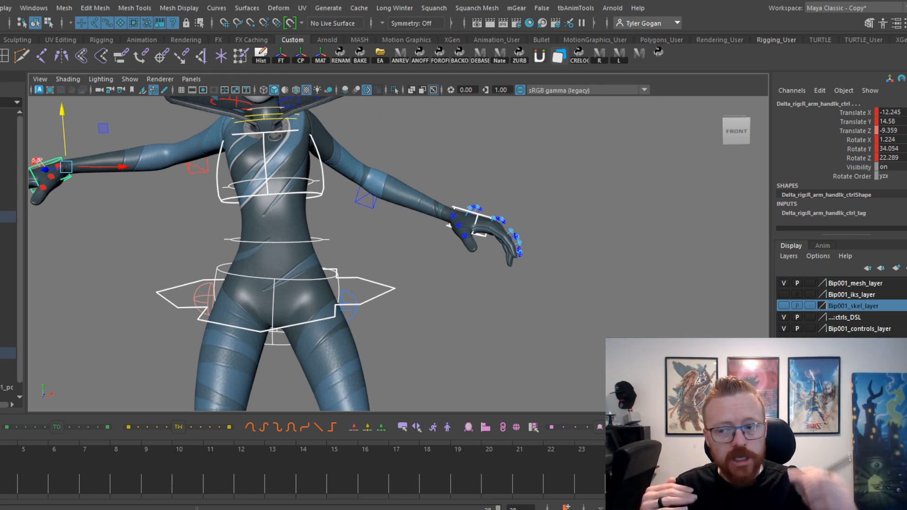
Lower the pelvis and hand controls on the squat key to right-hand Translate Y about 12.9, and play the motion.
drag(61, 107, 60, 116)
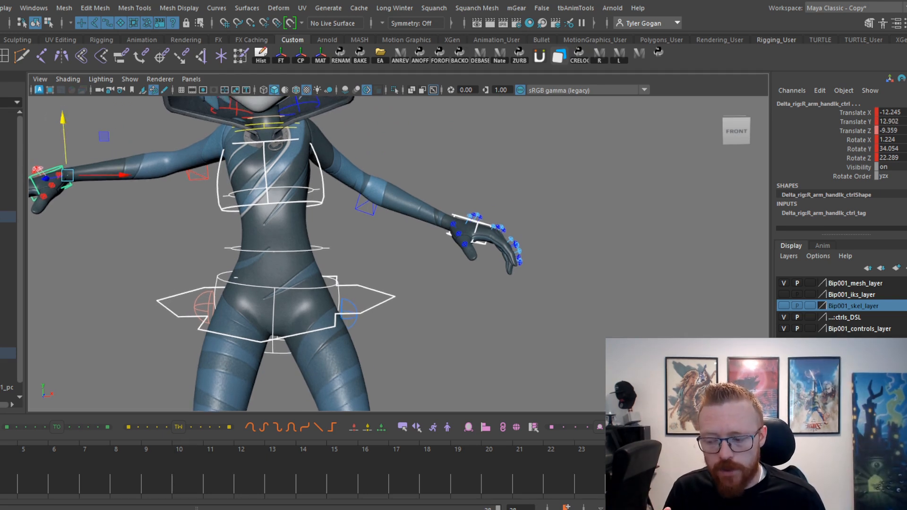
key(alt+v)
key(alt+v)
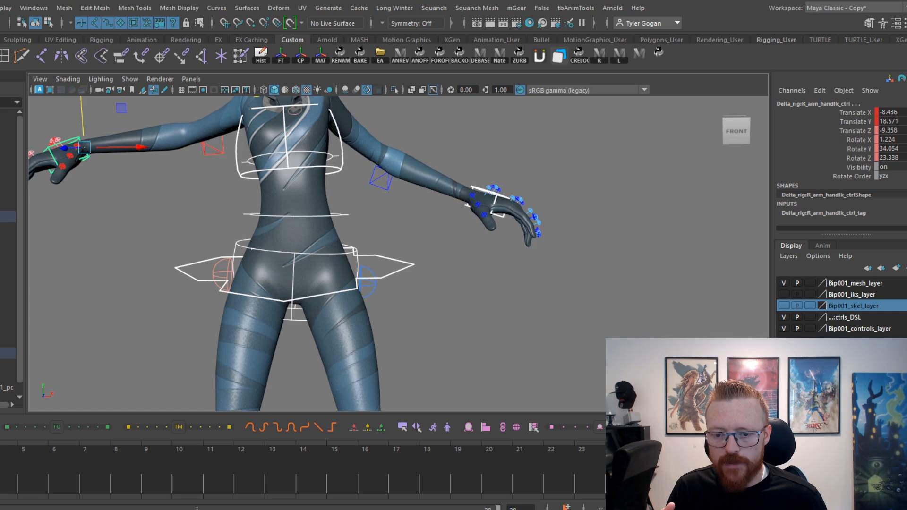
Adjust the pelvis and hand heights on the frames after the squat, to right-hand Translate Y about 14.8, and nudge the controls along X.
key(comma)
drag(77, 106, 75, 112)
drag(0, 483, 1, 483)
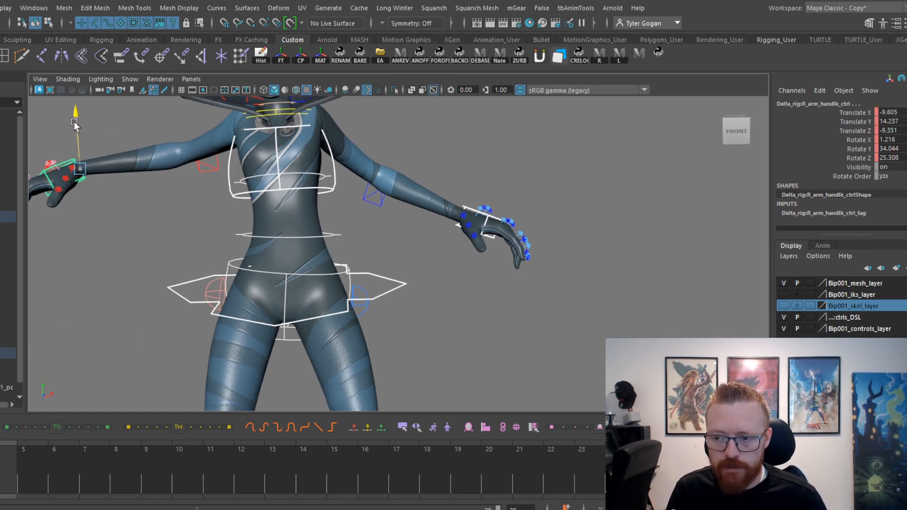
drag(75, 124, 75, 118)
drag(3, 477, 1, 479)
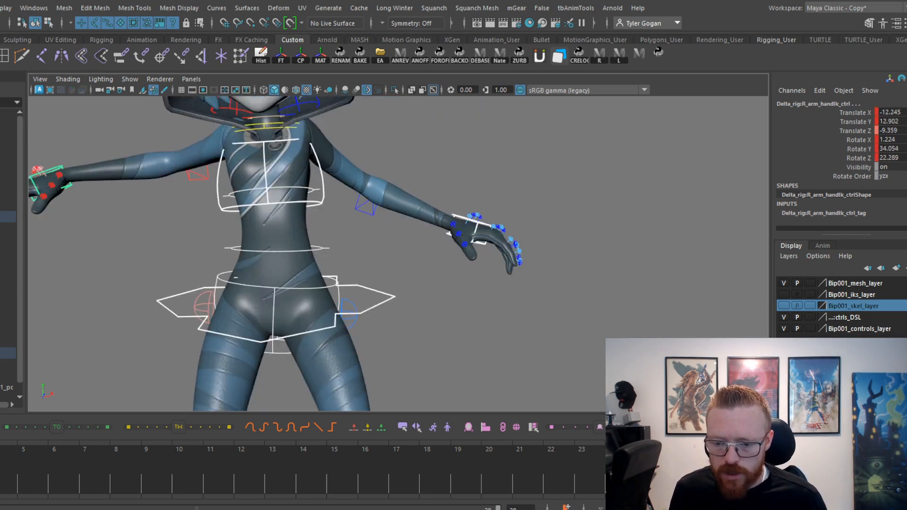
drag(1, 479, 1, 479)
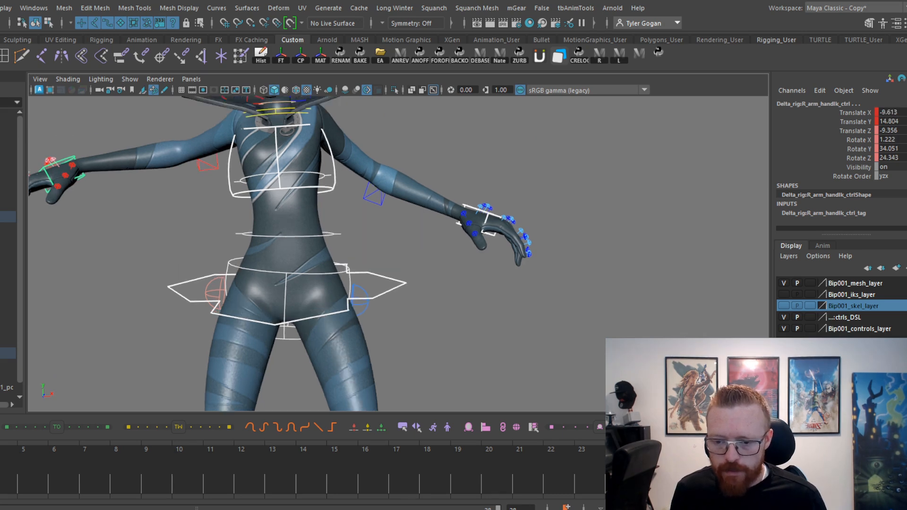
drag(138, 169, 133, 170)
drag(0, 469, 0, 466)
On the raised frame after the squat, rotate the pelvis control to Rotate Z about 2.6 and the chest control to about -0.6.
click(334, 271)
key(e)
drag(332, 232, 326, 228)
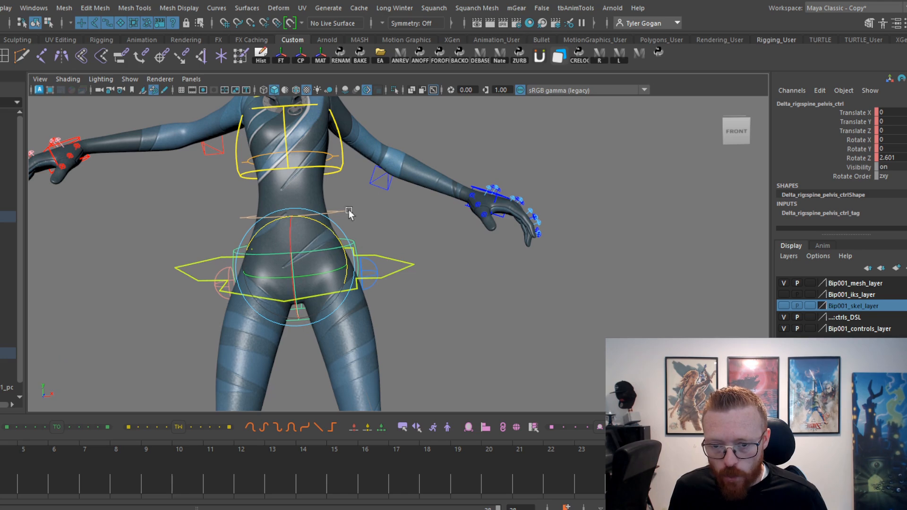
click(343, 160)
drag(337, 175, 336, 179)
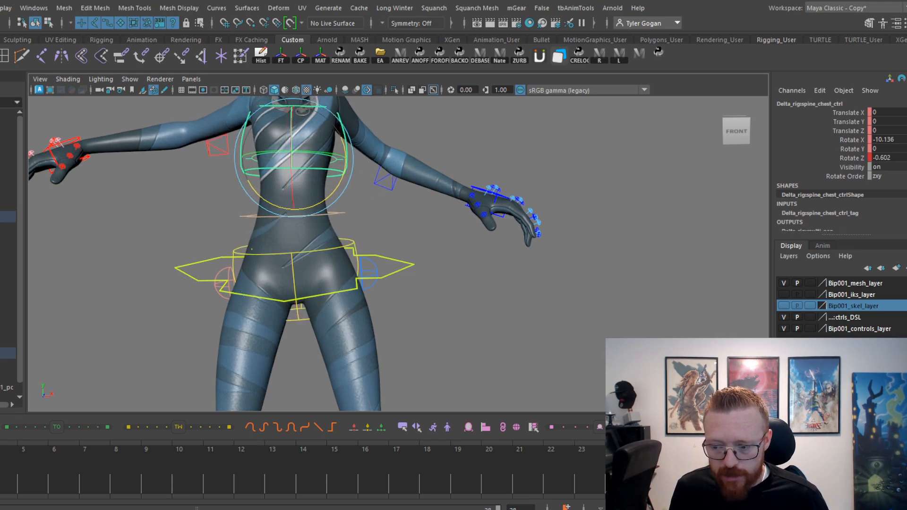
drag(0, 467, 1, 467)
On the following frame, rotate the pelvis control to Rotate Z about -1.2 and the chest control to about -0.2.
click(281, 269)
mouse_move(317, 249)
mouse_down()
mouse_move(300, 259)
mouse_move(310, 264)
mouse_up()
drag(0, 466, 0, 466)
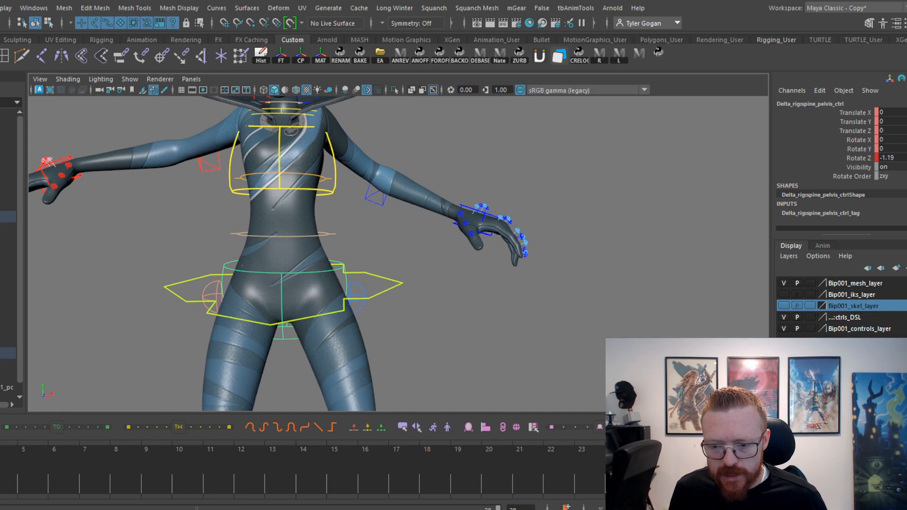
drag(318, 245, 320, 249)
key(ctrl+z)
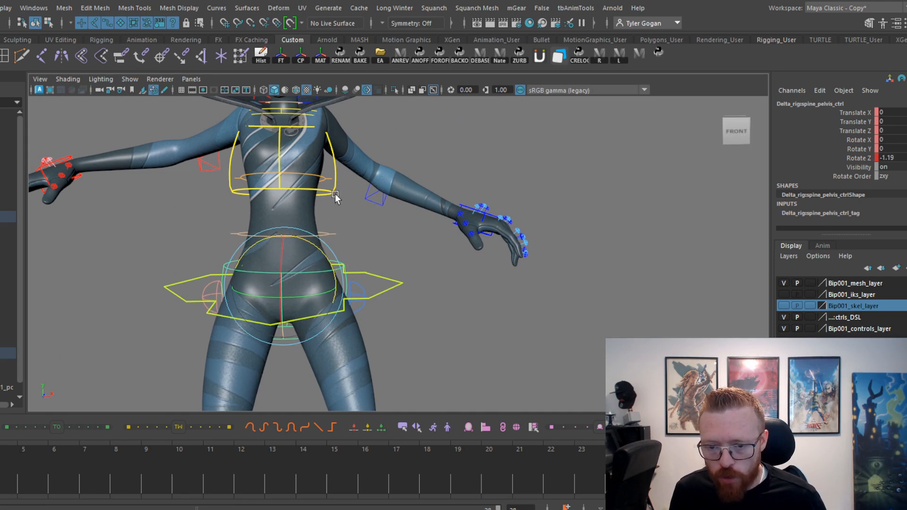
click(334, 191)
drag(333, 194, 333, 193)
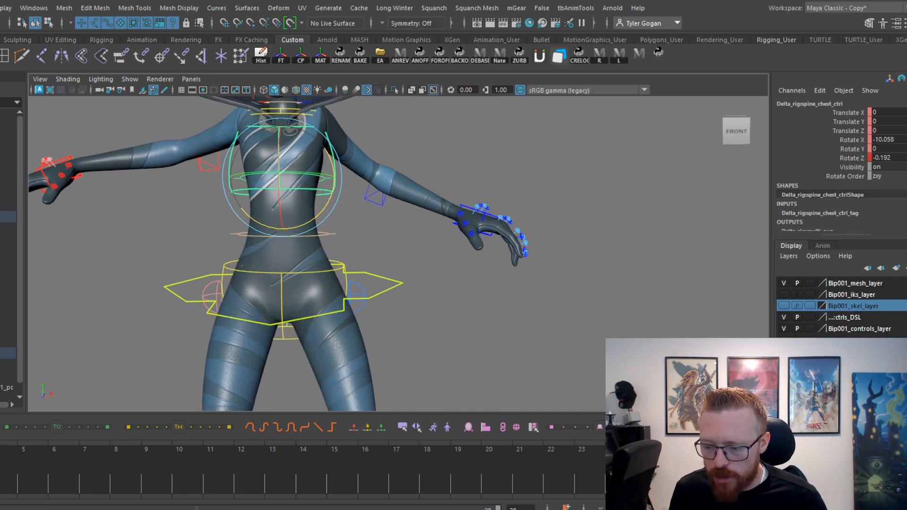
drag(0, 466, 0, 491)
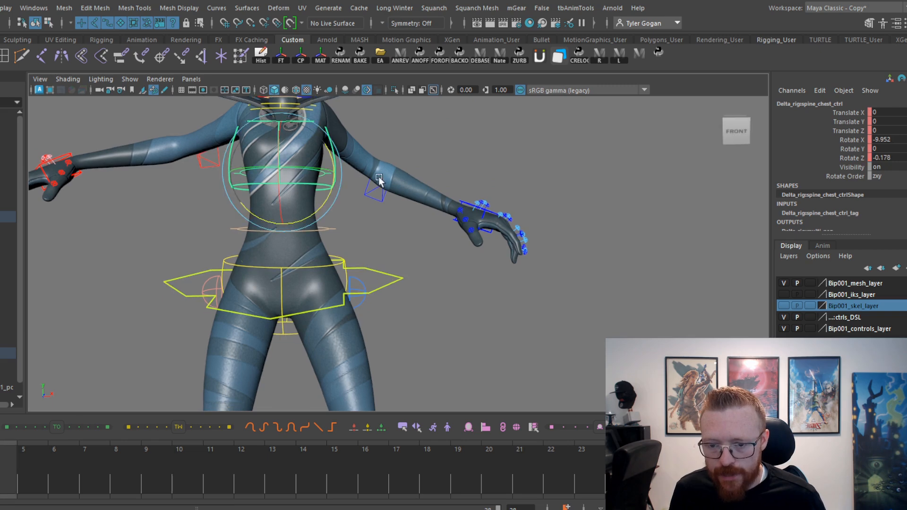
drag(316, 214, 328, 215)
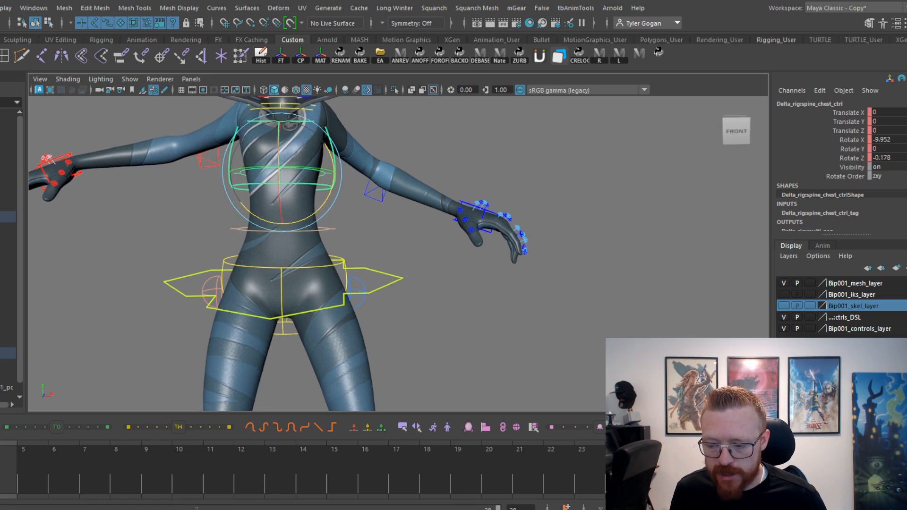
On the standing key, arch the back by rotating the chest to Rotate X about -18.4 and the pelvis to Rotate X about 9.1.
key(alt+period)
key(alt+period)
key(alt+period)
key(alt+period)
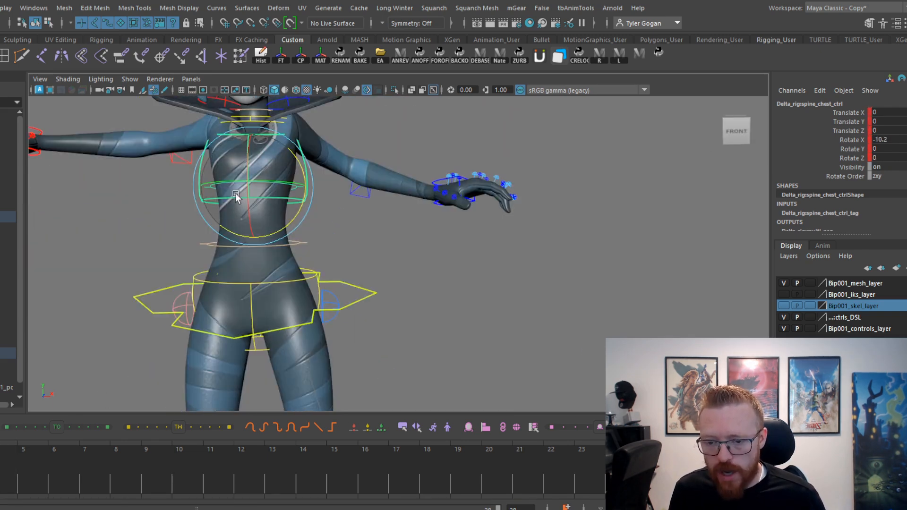
drag(245, 212, 246, 206)
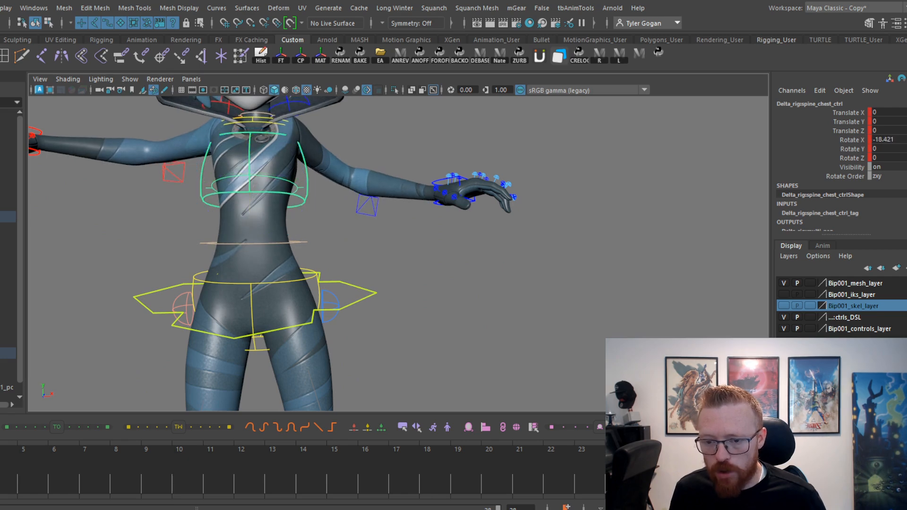
click(253, 282)
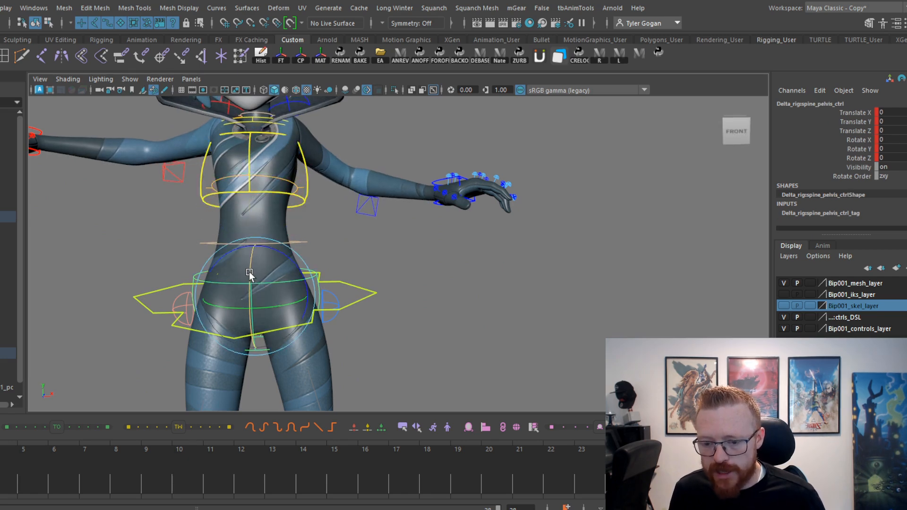
drag(249, 274, 196, 280)
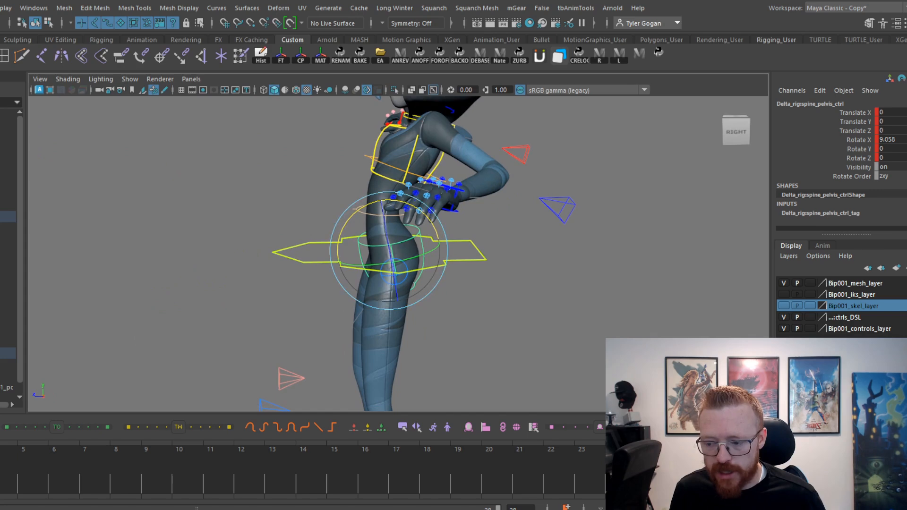
In the squat, rotate the chest to about 8.6, 1.8, 3.7 and the pelvis control to about -19.2, 3.5, -7.2.
key(alt+.)
key(alt+.)
key(alt+.)
click(376, 239)
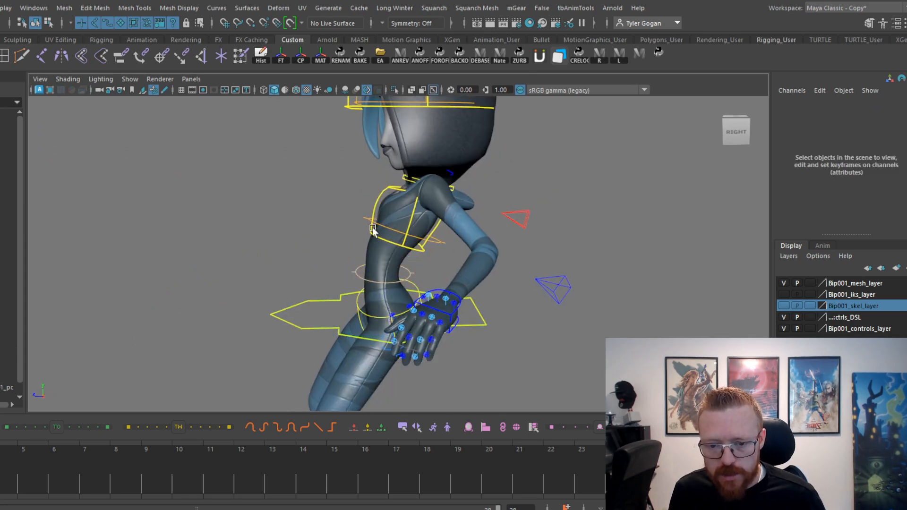
click(371, 226)
alt+drag(379, 194, 360, 215)
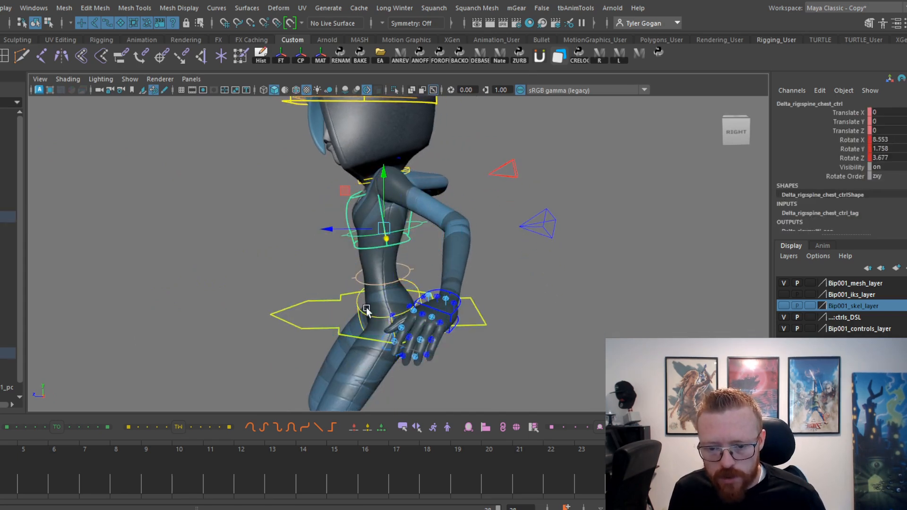
click(387, 263)
drag(352, 274, 376, 267)
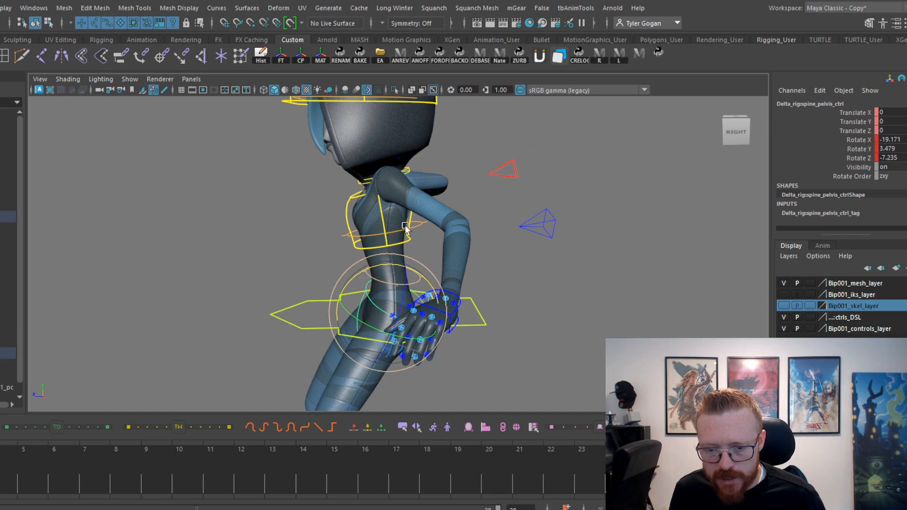
In the squat, rotate the chest control further to about 11.6, 2.0, 3.7.
alt+right_drag(411, 190, 419, 188)
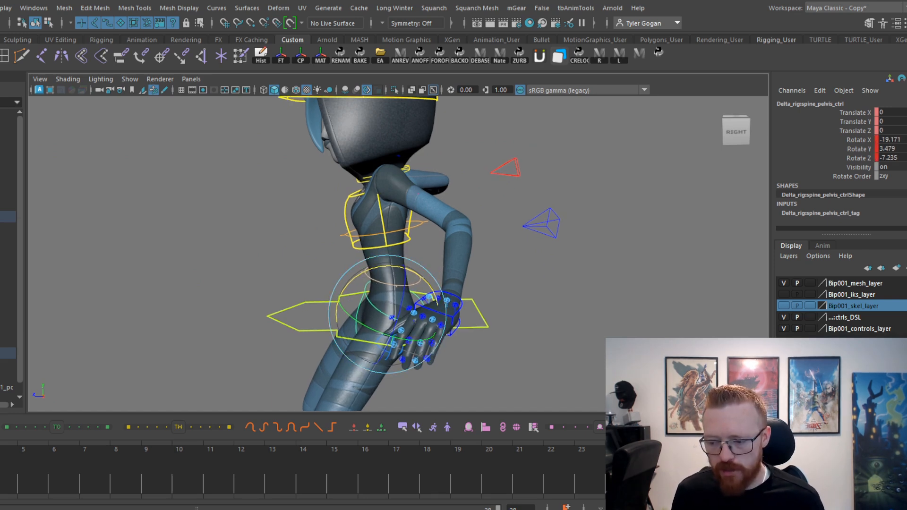
key(alt+.)
key(alt+)
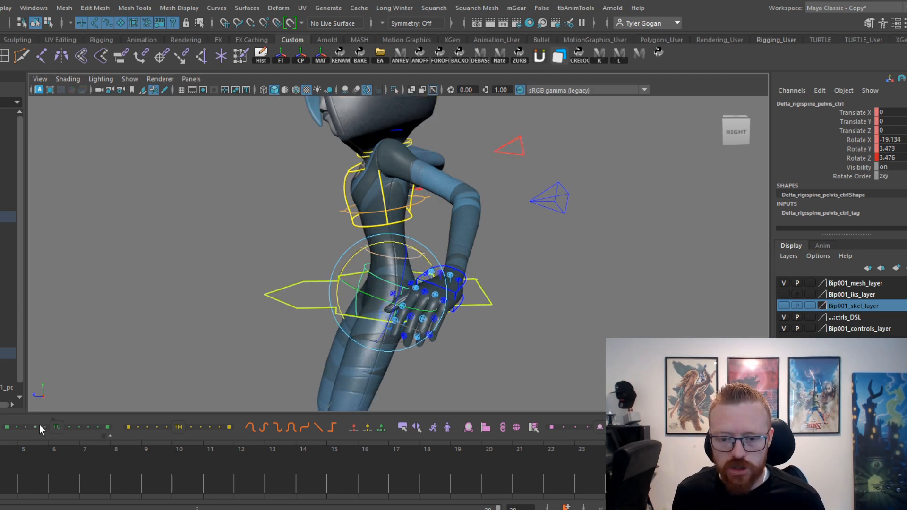
key(.)
click(357, 252)
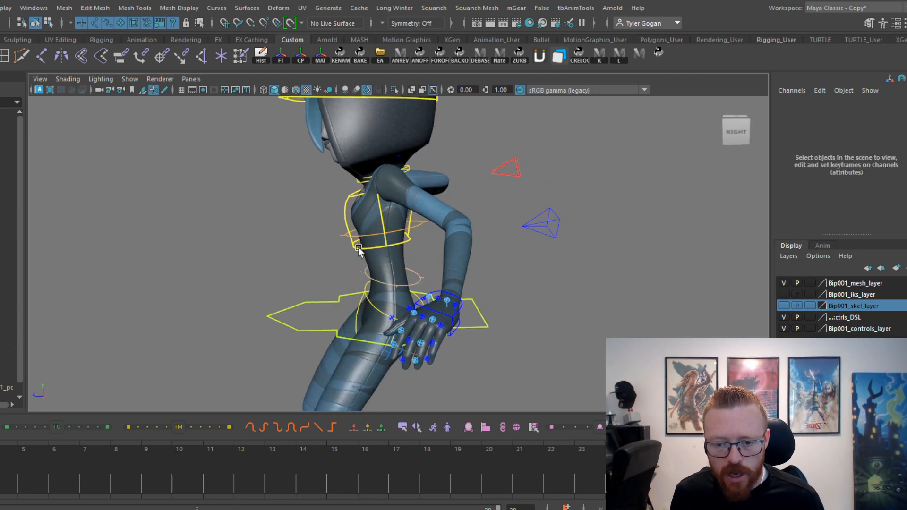
click(362, 234)
drag(345, 193, 340, 204)
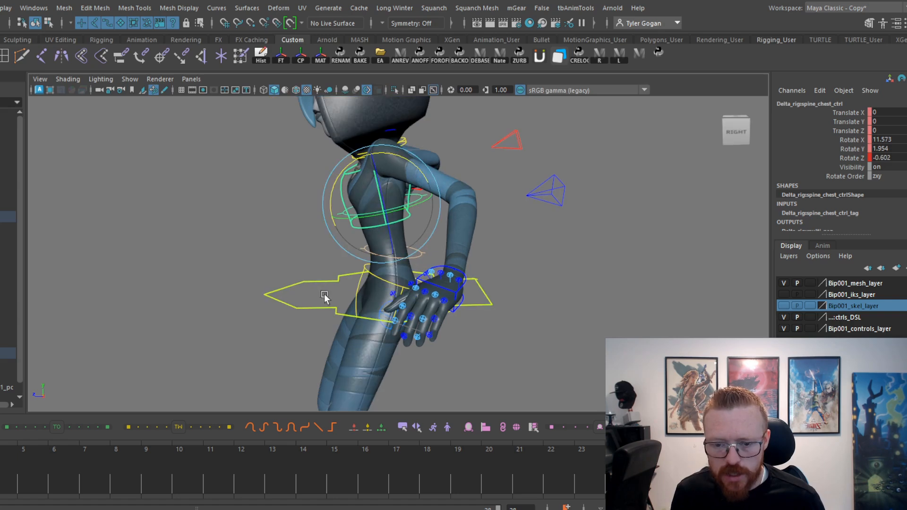
On the raised frame after the squat, rotate the chest to about 5.1, 2.0, -0.6 and the pelvis control to about -3.7, 4.4, 3.3.
drag(353, 172, 352, 161)
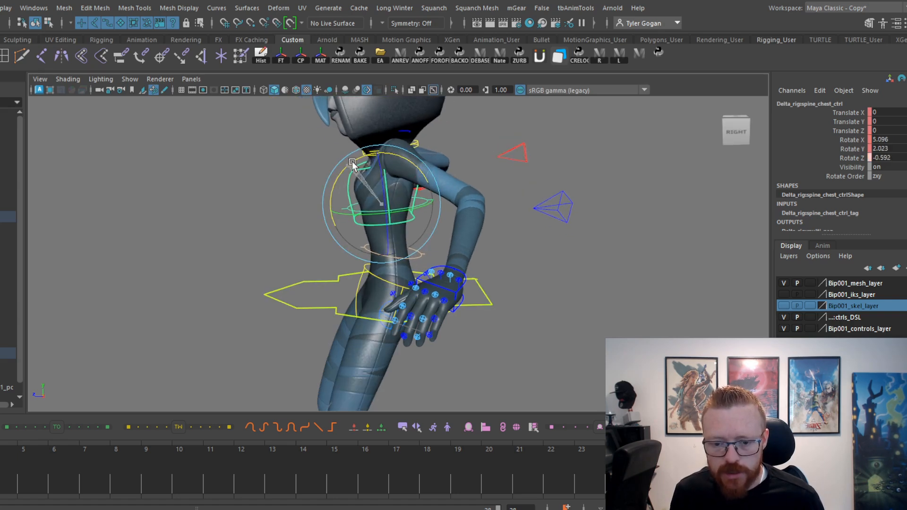
key(w)
click(372, 274)
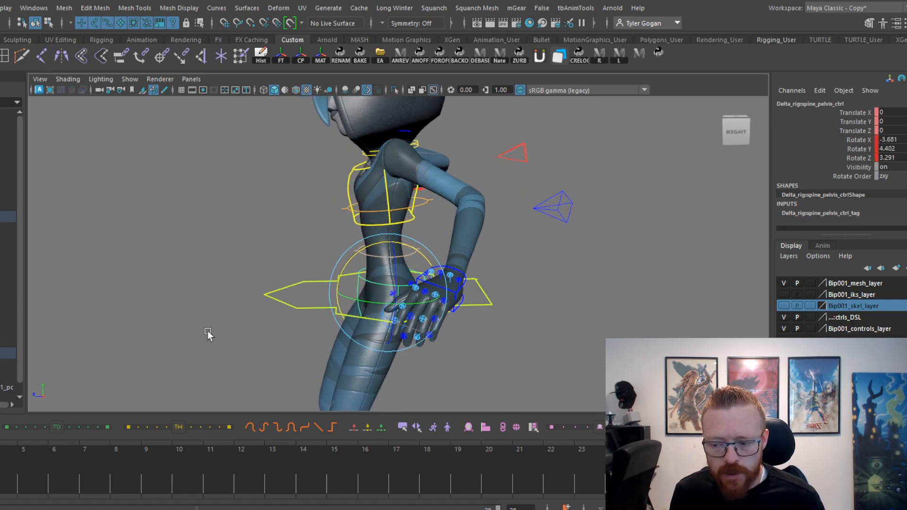
On the frame following the raised one, tilt the chest slightly further forward and check the pelvis against the neighbouring frames.
drag(0, 468, 7, 467)
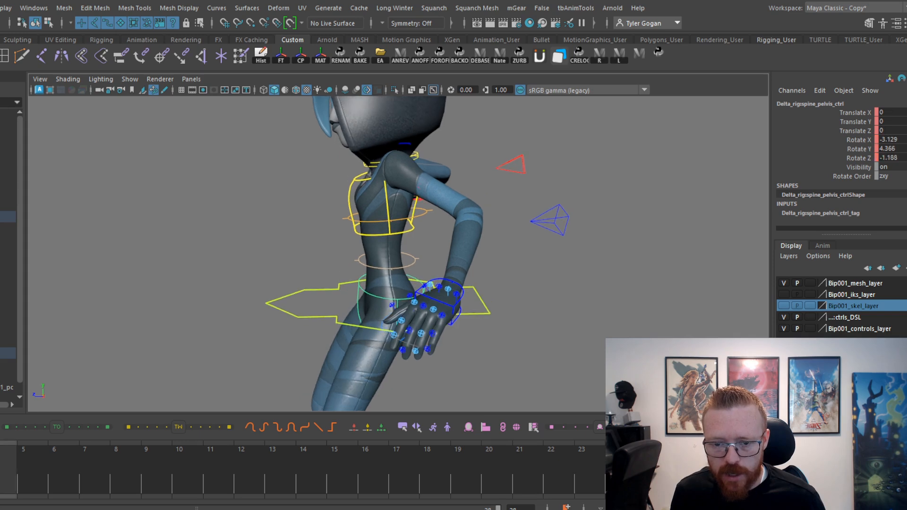
alt+drag(278, 308, 255, 308)
drag(7, 465, 1, 466)
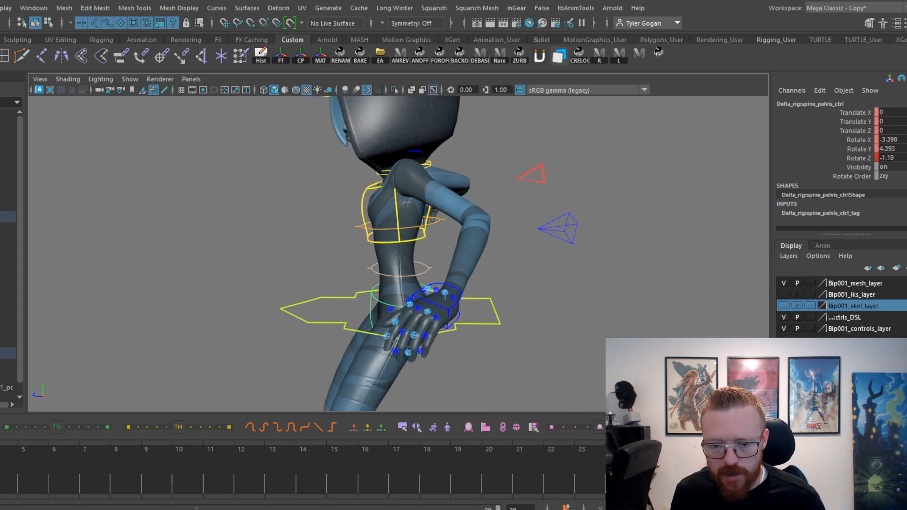
click(380, 240)
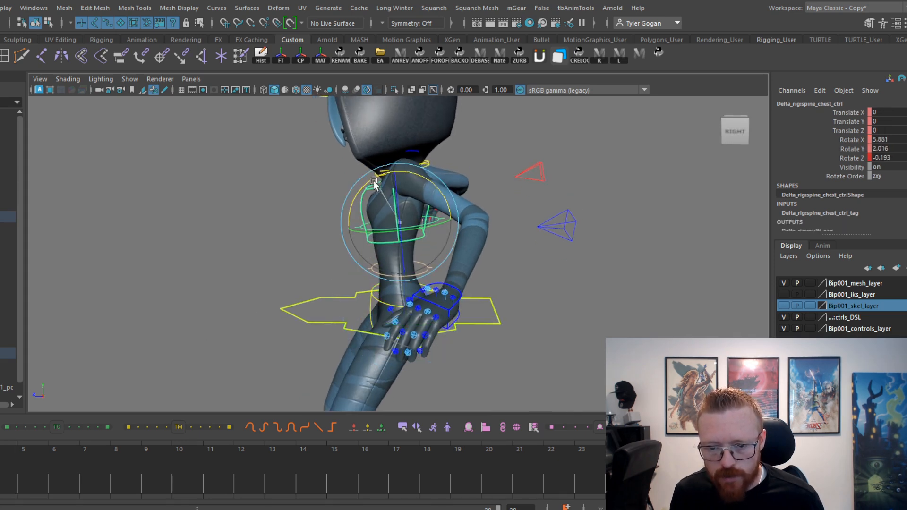
click(366, 313)
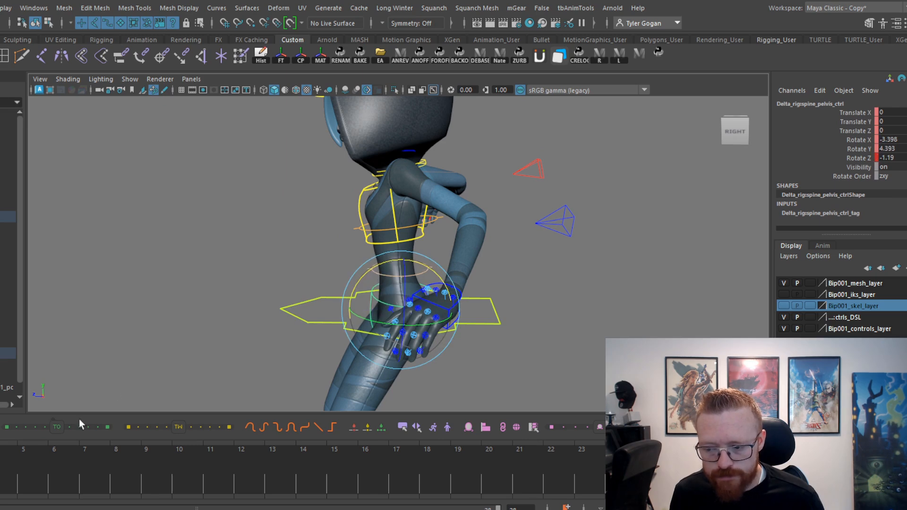
drag(1, 465, 8, 465)
Select the main pelvis control together with both IK hand controls.
alt+drag(302, 218, 371, 236)
alt+middle_drag(371, 237, 332, 261)
key(w)
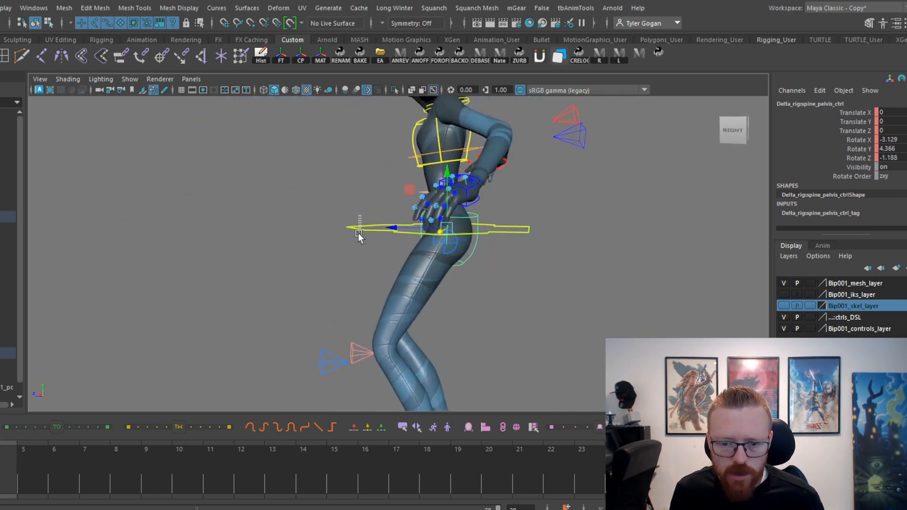
click(358, 231)
drag(1, 465, 1, 465)
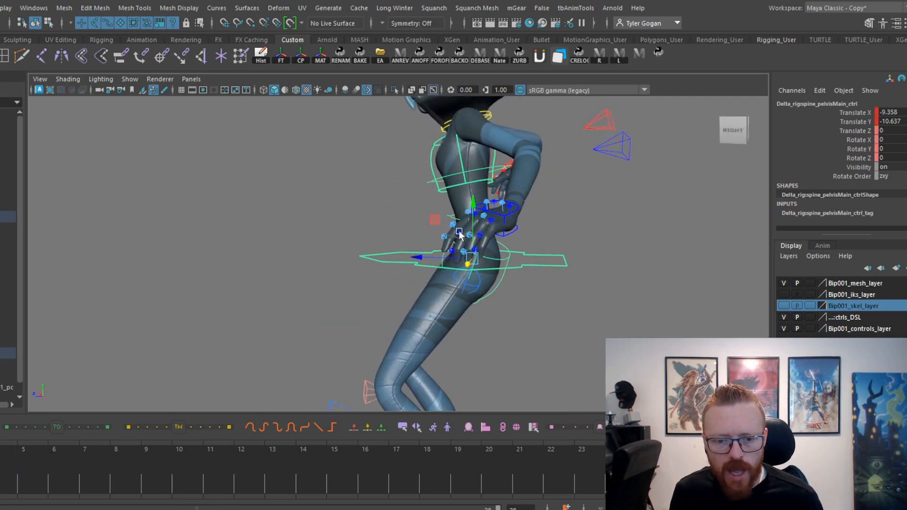
click(458, 231)
alt+drag(458, 230, 492, 240)
shift+click(191, 124)
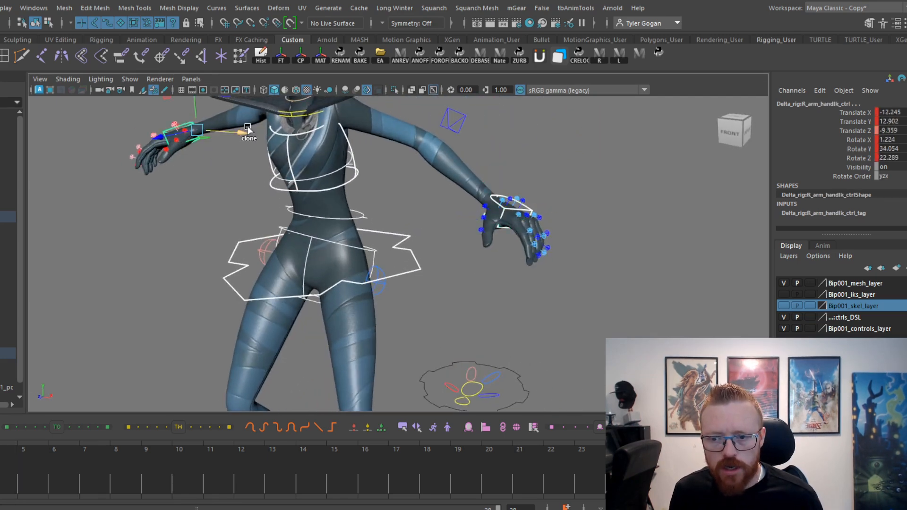
On the raised frame, lift the main pelvis and both hands together until the right hand's Translate Y is about 25.1.
scroll(302, 212, down, 3)
alt+drag(343, 216, 198, 241)
mouse_move(9, 481)
mouse_down()
mouse_move(23, 482)
mouse_move(0, 486)
mouse_up()
alt+middle_drag(325, 235, 283, 297)
key(alt+period)
drag(320, 153, 324, 138)
drag(1, 485, 1, 485)
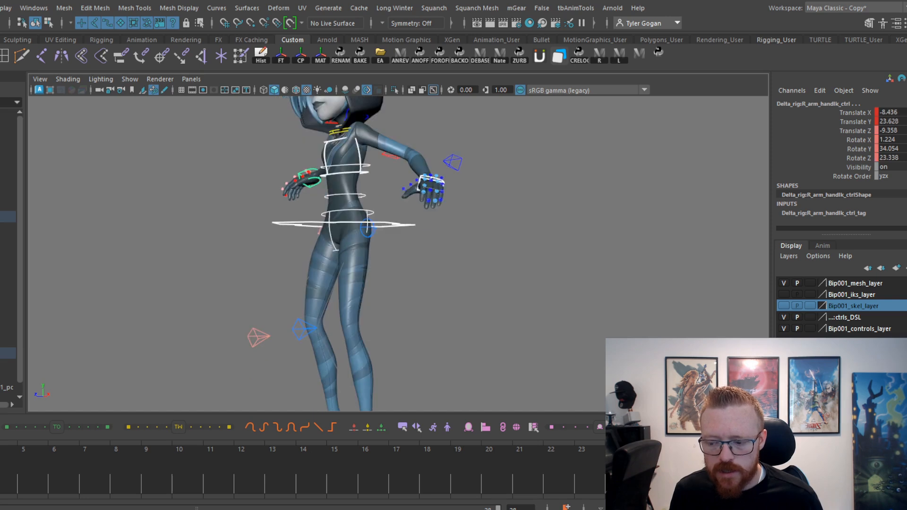
drag(317, 145, 320, 142)
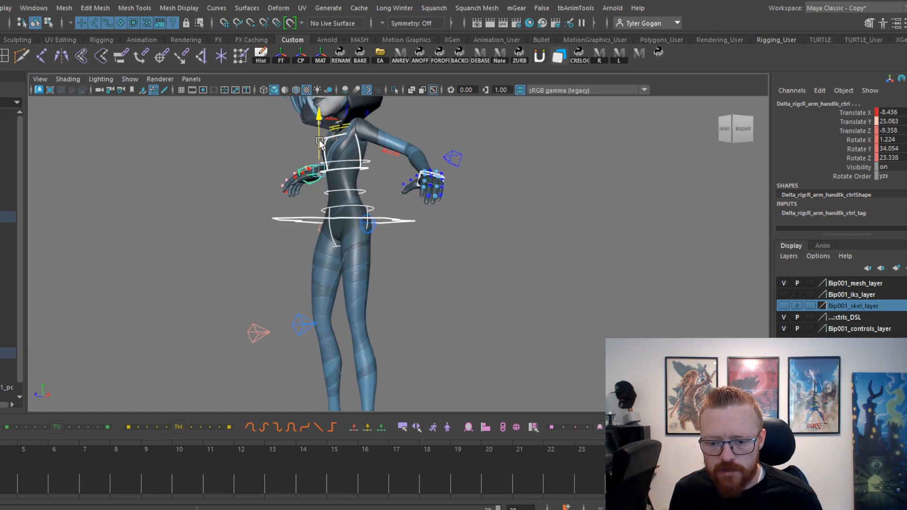
Lift the pelvis and hands on the next two settling frames, to a right-hand Translate Y of about 20.1 and 24.1.
drag(1, 485, 0, 485)
drag(317, 158, 318, 144)
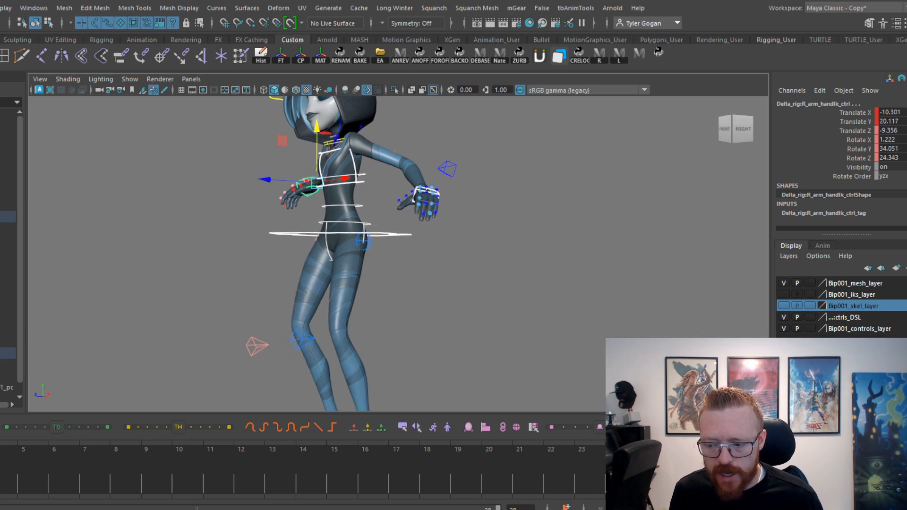
key(period)
key(comma)
drag(0, 485, 2, 485)
drag(322, 165, 323, 144)
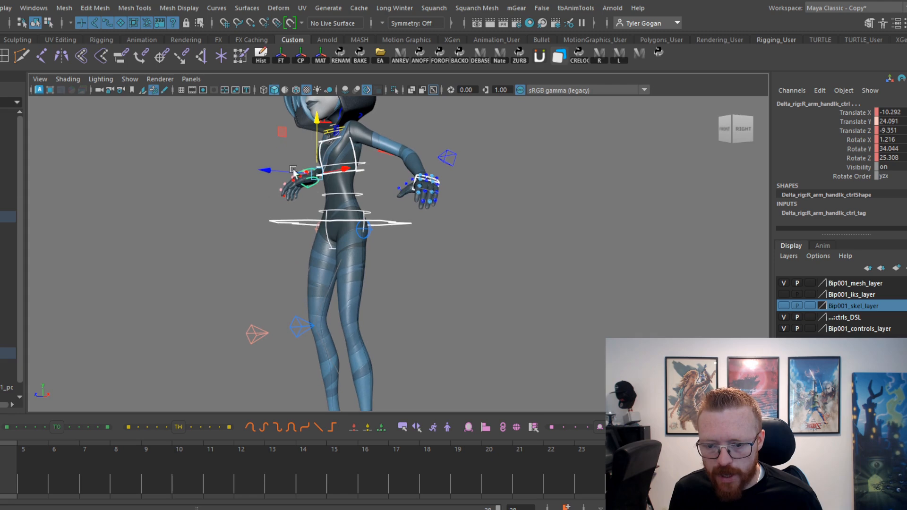
drag(2, 491, 29, 491)
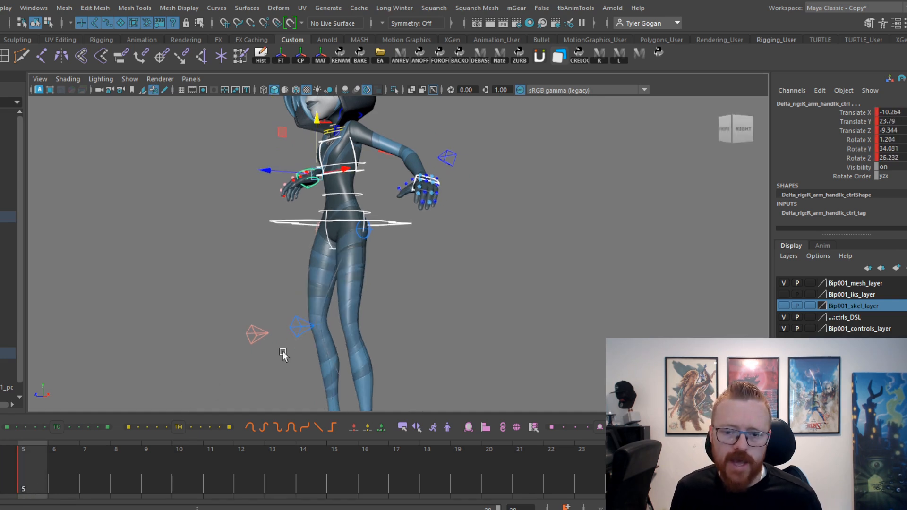
Select all of the character's controls and review the whole pose from the front on the standing key.
alt+right_drag(414, 276, 184, 250)
drag(319, 126, 552, 420)
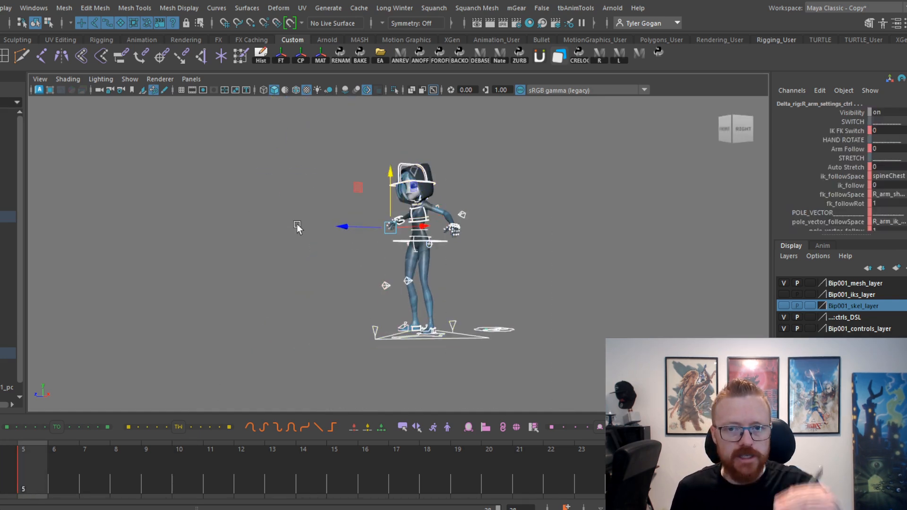
key(comma)
key(comma)
alt+drag(420, 217, 524, 260)
alt+right_drag(524, 260, 598, 277)
alt+middle_drag(597, 278, 466, 307)
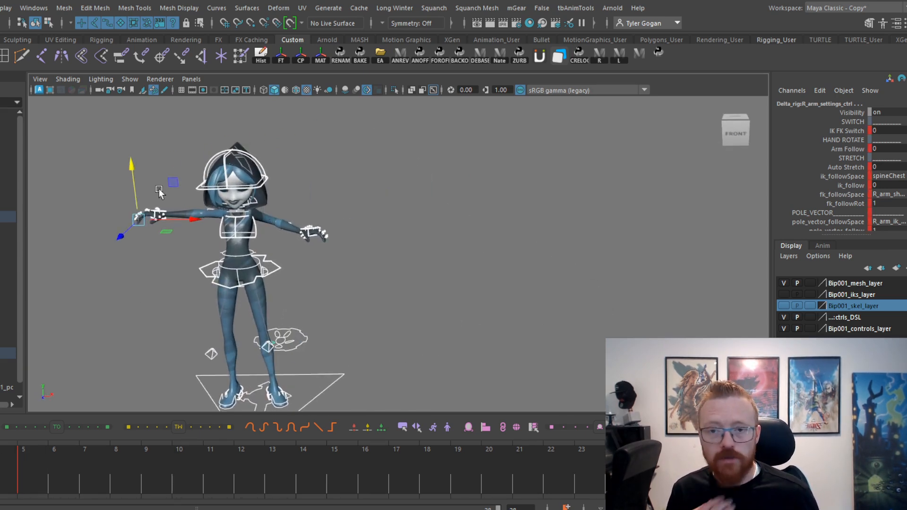
key(f)
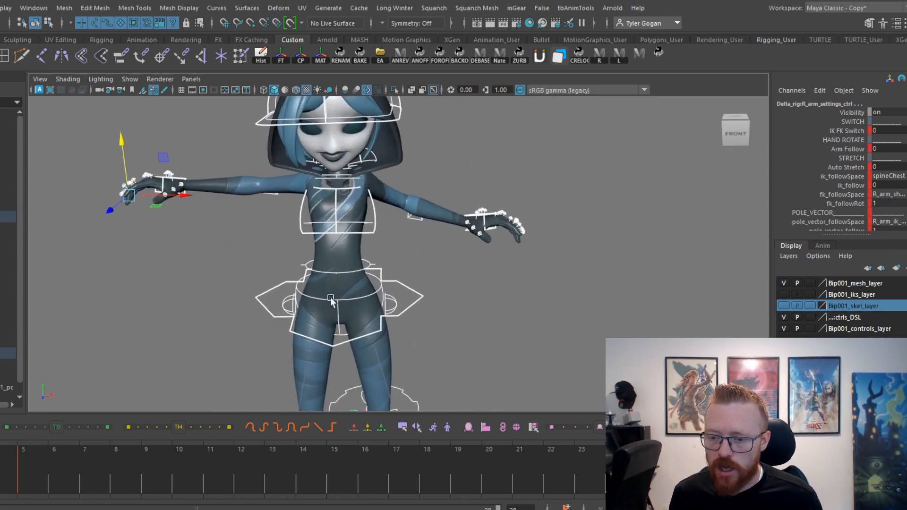
click(196, 165)
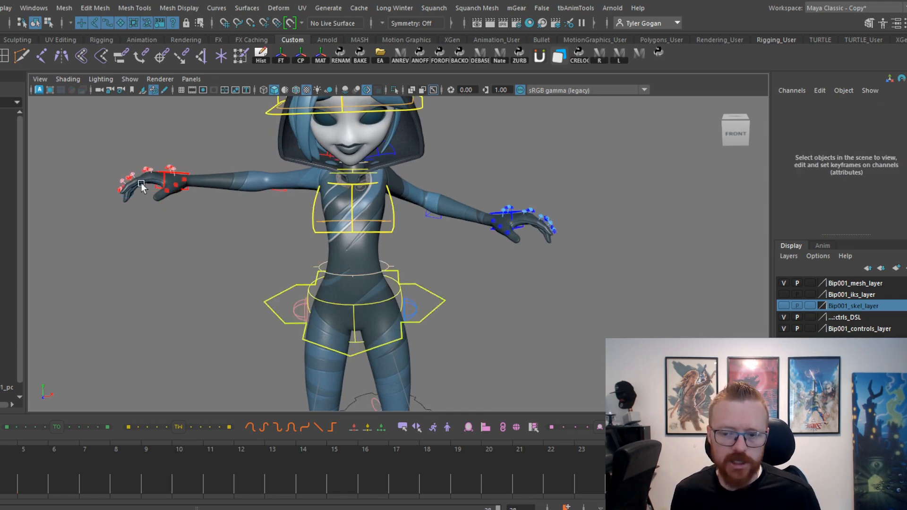
Select both IK hand controls and examine the wrist poses from the standing key through the squat to the settling frames.
click(182, 175)
shift+click(507, 210)
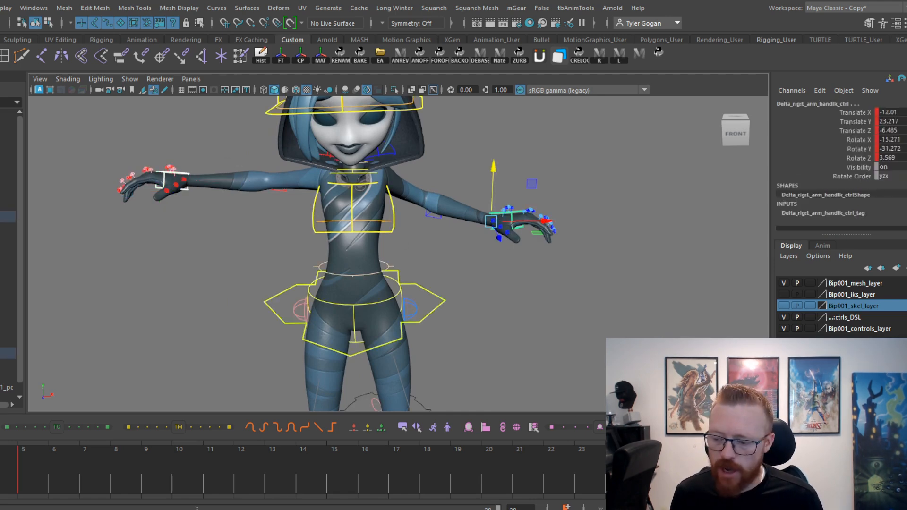
key(period)
key(period)
key(period)
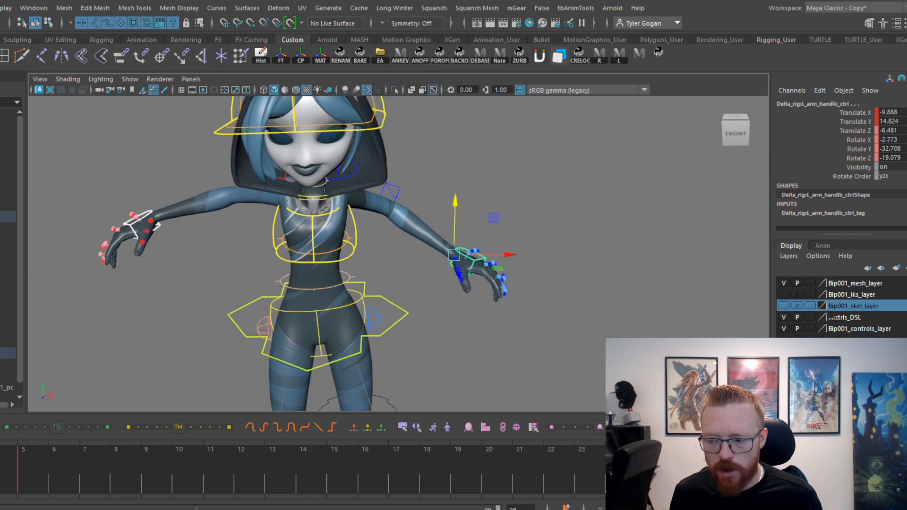
key(period)
key(period)
key(period)
On the raised frame, rotate the left hand to about -11.8, -30.8, -4.7 and the right hand to about -7.3, 31.4, 11.9.
key(e)
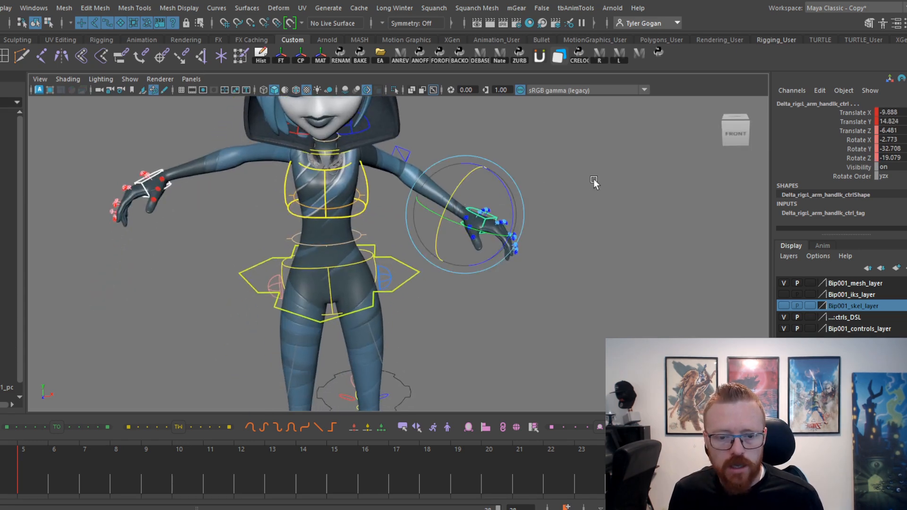
click(593, 178)
click(468, 209)
drag(505, 190, 460, 179)
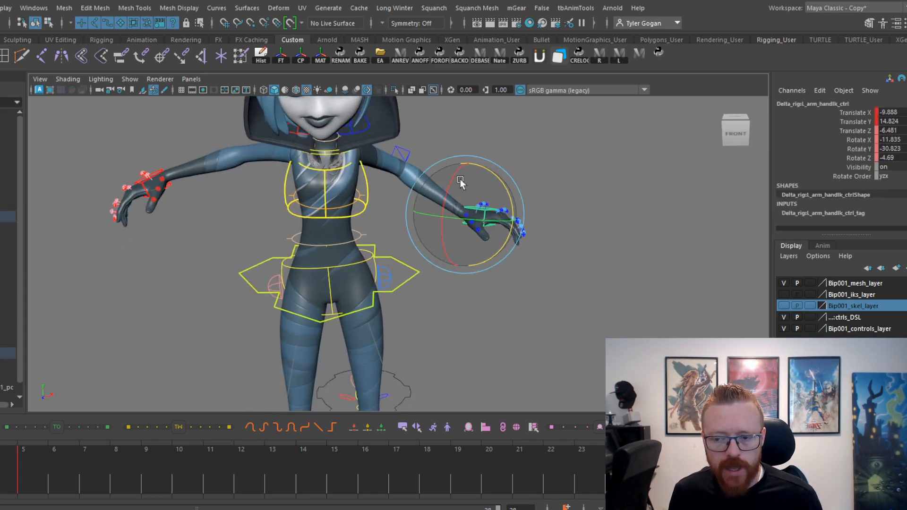
click(157, 168)
drag(155, 123, 119, 168)
Move back and forth through the standing, squat and settling keys, examining how both hands travel and drag.
key(period)
key(period)
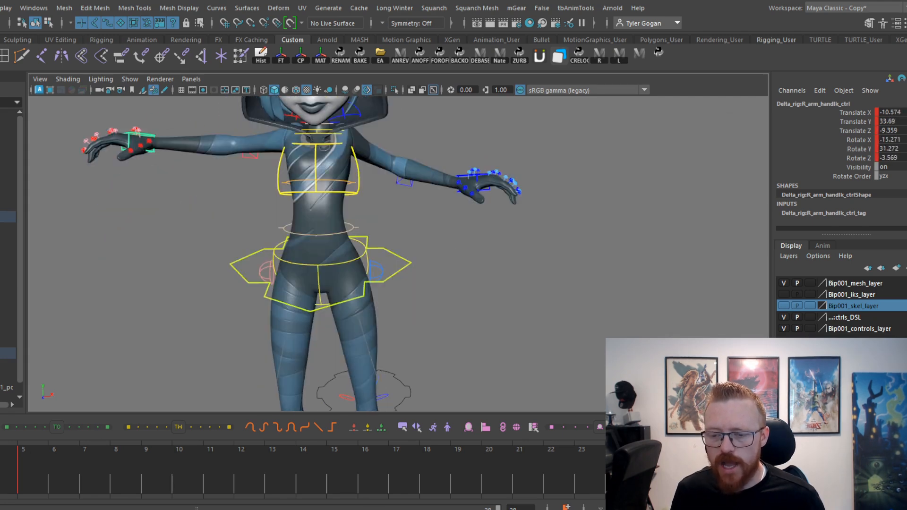
key(period)
key(period)
key(comma)
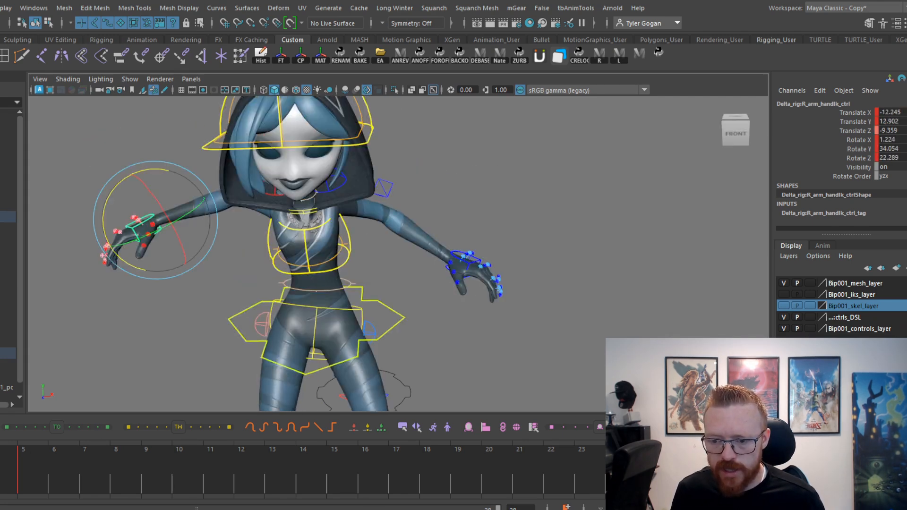
key(comma)
key(comma)
key(period)
key(period)
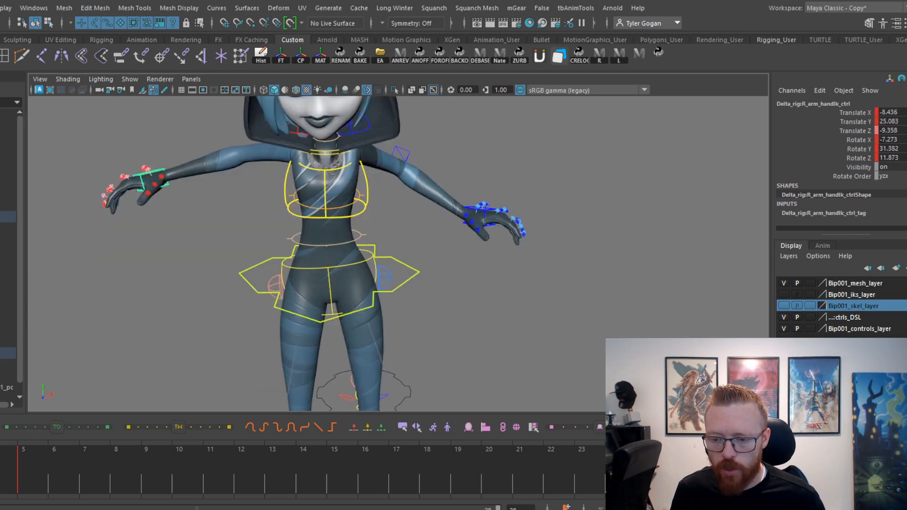
key(w)
key(period)
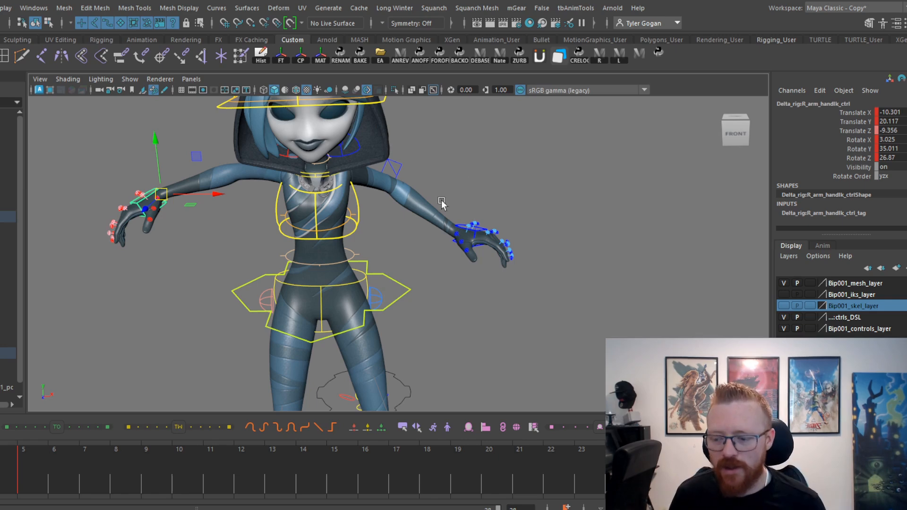
key(period)
key(period)
key(period)
key(comma)
key(comma)
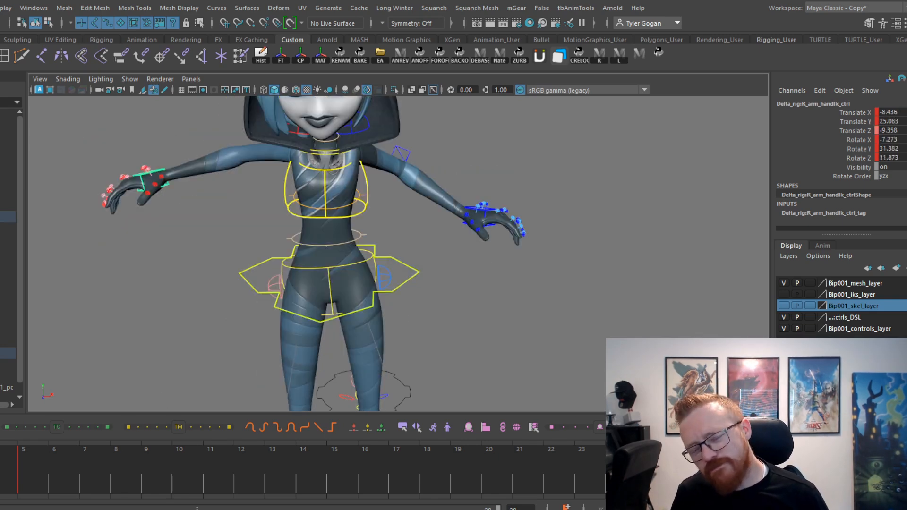
key(comma)
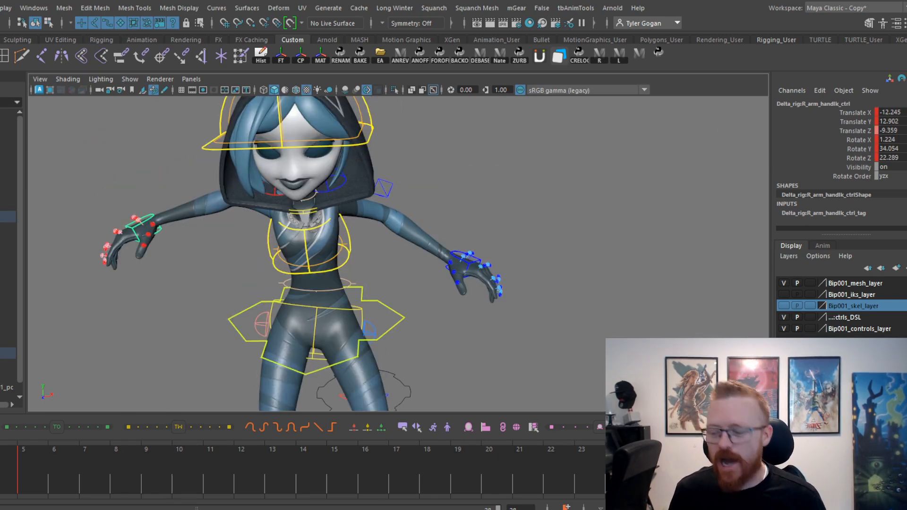
On the raised frame, lower the right hand to about 4.6, 3.8, -1.4 and rotate it to hang beside the hip.
key(period)
key(period)
key(alt+v)
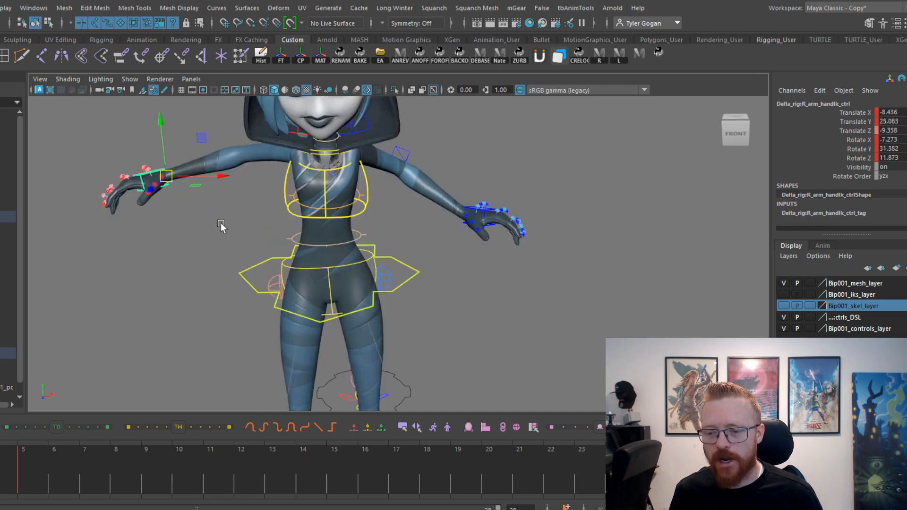
drag(167, 190, 191, 267)
key(e)
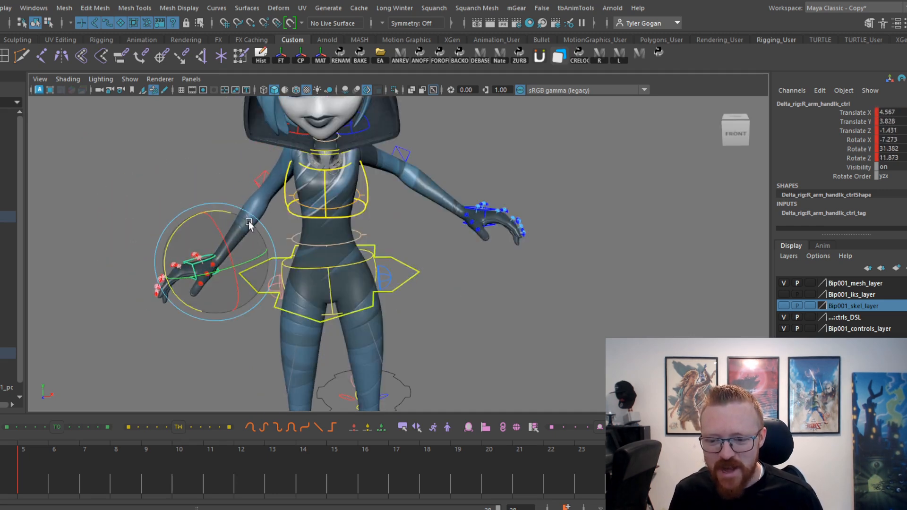
drag(215, 210, 235, 269)
On the raised frame, lower the left hand to hang beside the hip and rotate it to match the right hand.
key(w)
click(467, 216)
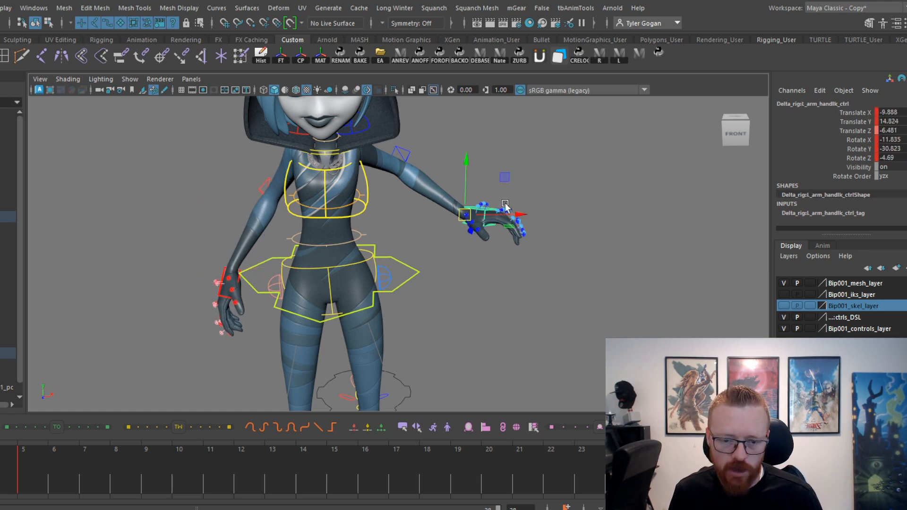
drag(465, 216, 425, 282)
key(e)
alt+right_drag(522, 162, 538, 191)
Select both shoulder controls and rotate them across the arm keys, reaching about 47.5 on Z as the body drops.
click(343, 124)
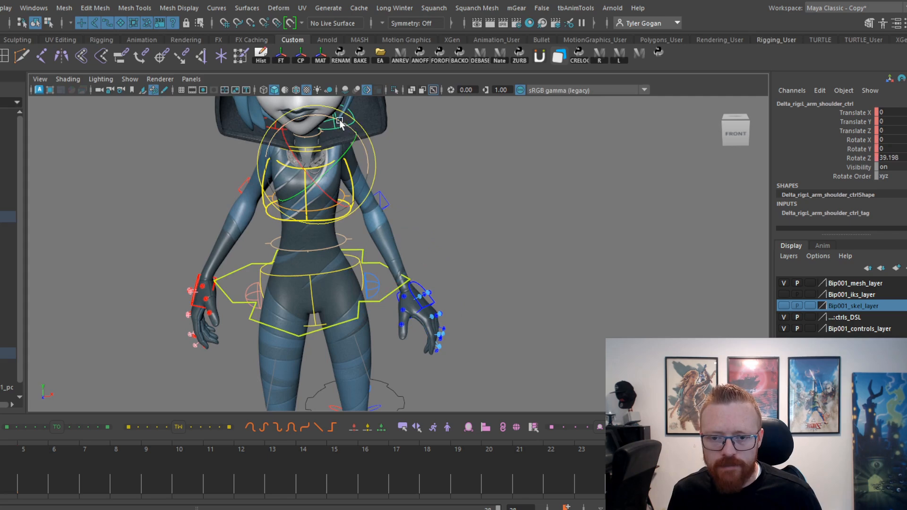
key(w)
shift+click(266, 125)
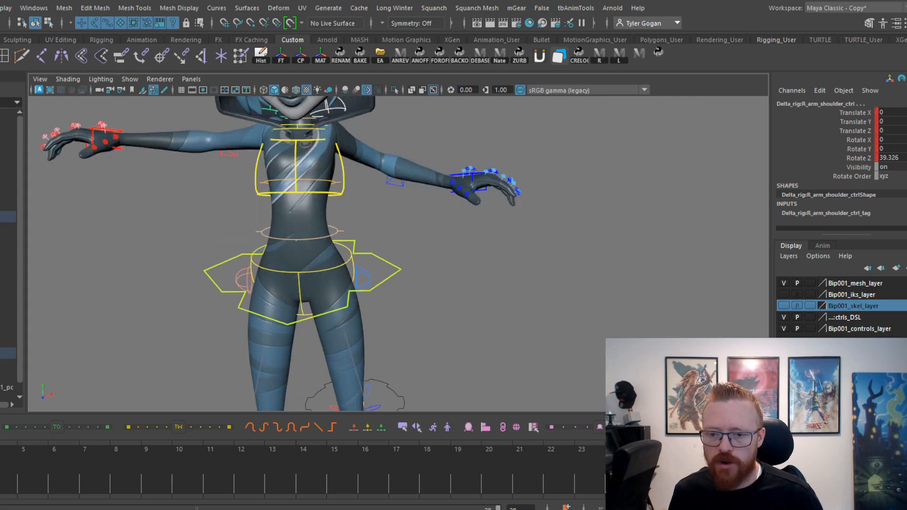
key(e)
alt+middle_drag(382, 145, 374, 190)
drag(335, 183, 334, 180)
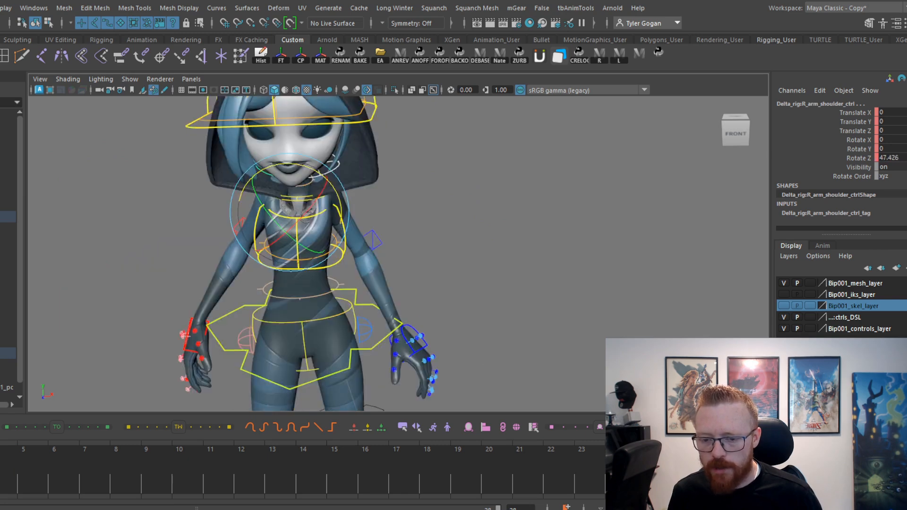
alt+middle_drag(338, 198, 342, 186)
drag(342, 186, 341, 184)
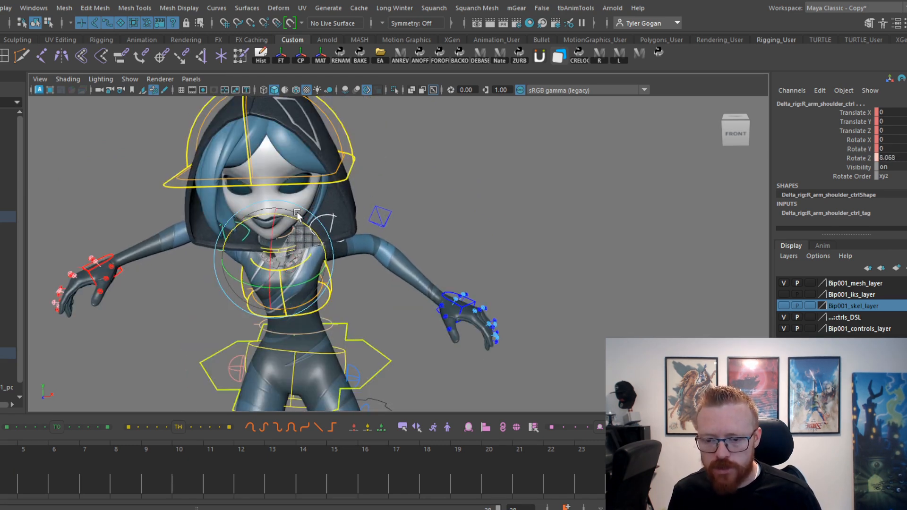
drag(297, 213, 305, 215)
Select both elbow pole vector controls and reposition them on the raised-arm pose, the right one to about 3.4, -6.0, 2.0.
alt+middle_drag(326, 242, 349, 157)
drag(429, 122, 401, 145)
alt+drag(401, 150, 412, 160)
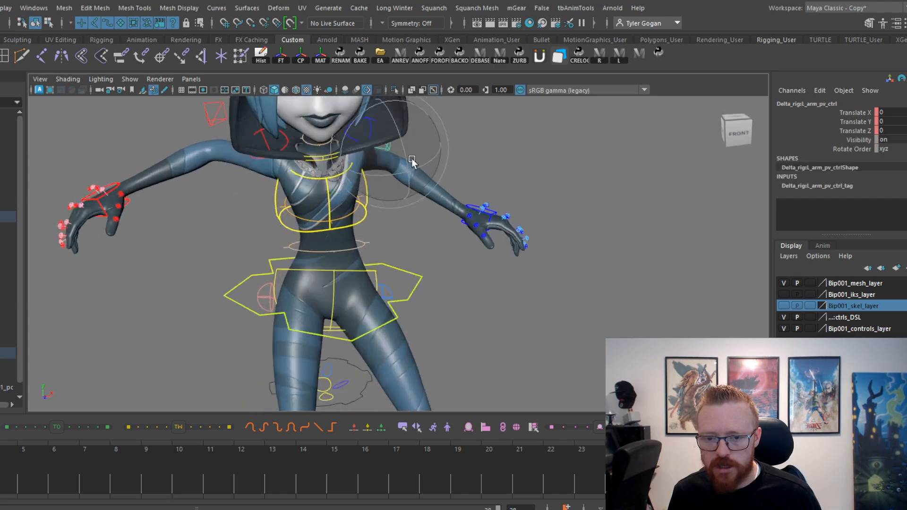
alt+middle_drag(412, 161, 372, 188)
key(w)
shift+click(167, 133)
alt+drag(181, 191, 201, 156)
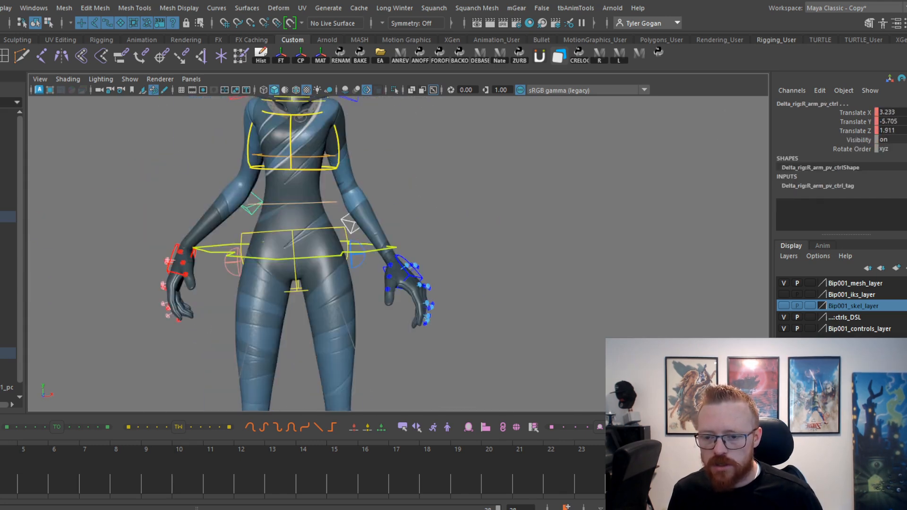
On the hands-down pose, adjust both elbow pole vectors, placing the left one at about -6.8, -5.6, 2.1.
scroll(177, 266, up, 5)
alt+middle_drag(177, 267, 180, 292)
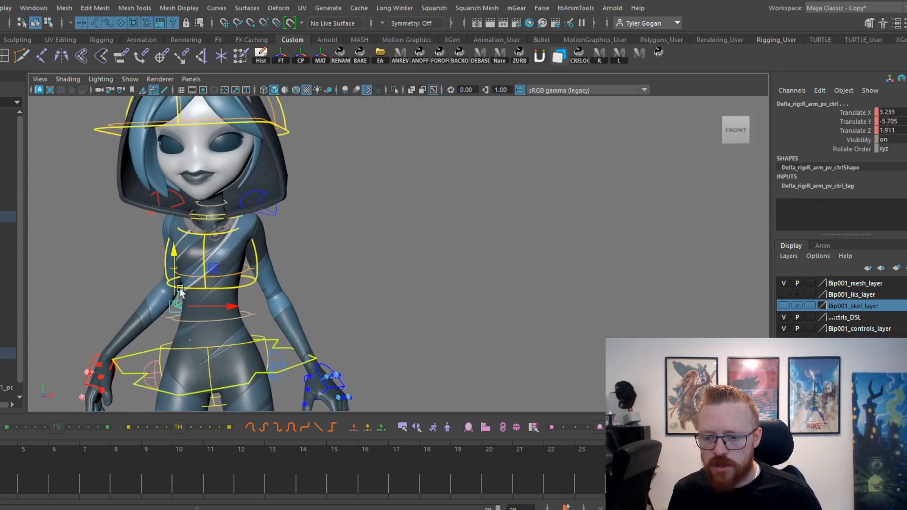
drag(162, 322, 135, 311)
alt+middle_drag(266, 296, 312, 281)
key(comma)
key(period)
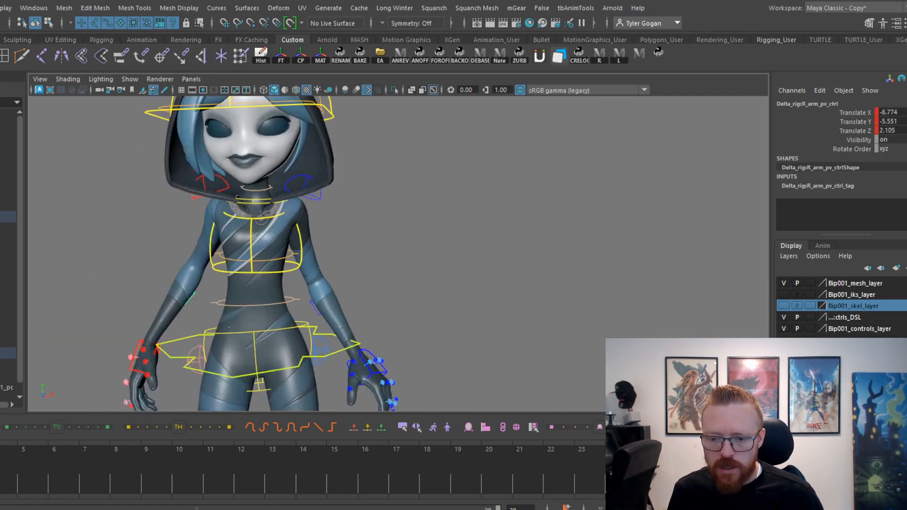
Compare both shoulder controls across the neighbouring keys and rotate them a little further on the hands-down key.
key(comma)
click(289, 212)
shift+click(222, 214)
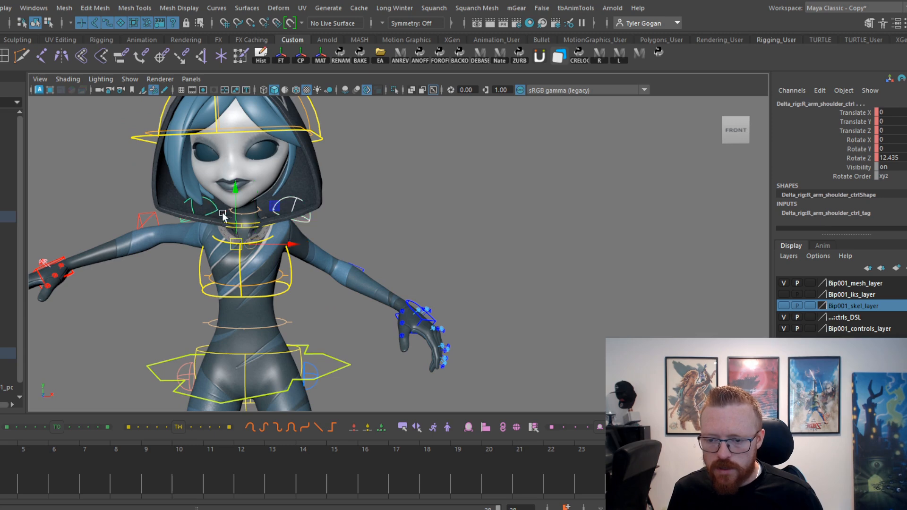
key(comma)
key(comma)
key(comma)
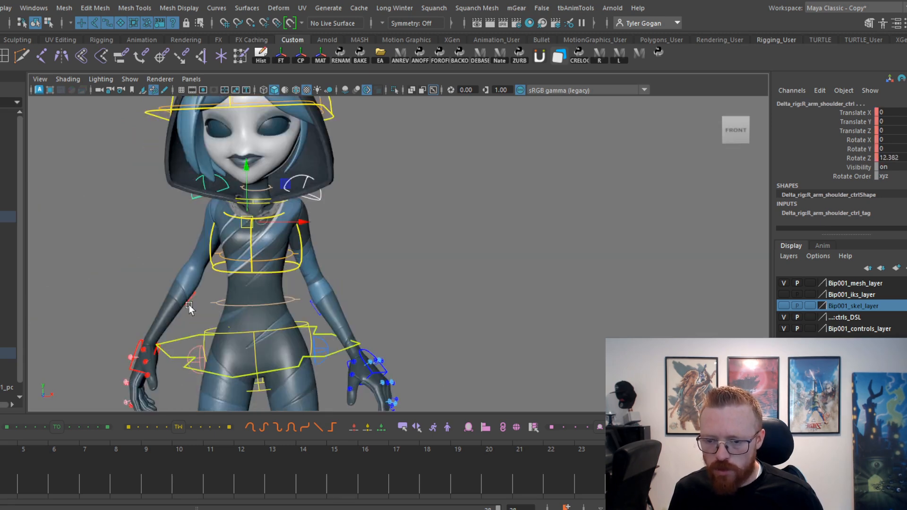
key(e)
drag(282, 186, 279, 183)
drag(1, 467, 2, 467)
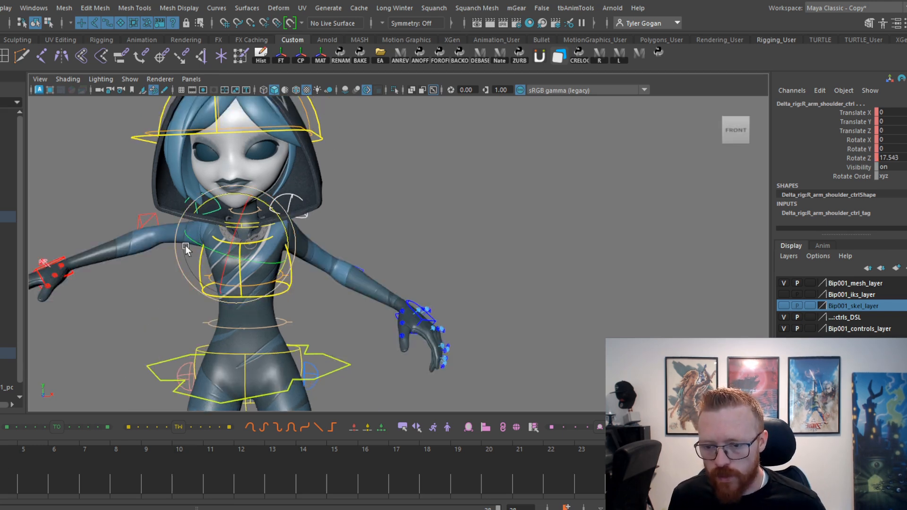
On the raised-arm pose, rework both shoulders' Z rotation, trying about 5.4, and refine it on the adjacent frame.
drag(285, 211, 264, 197)
key(ctrl+z)
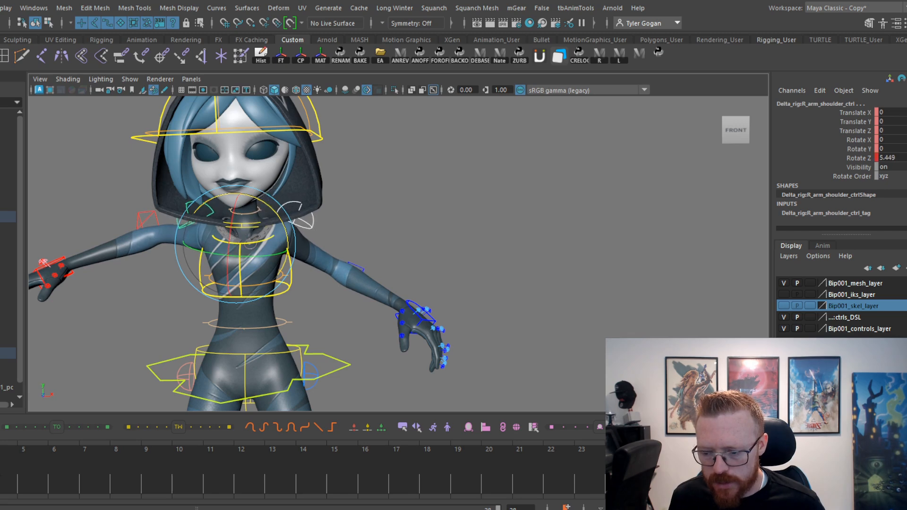
drag(0, 487, 6, 487)
drag(283, 201, 277, 206)
Select both IK hand controls and lower them on the settling key, bringing the right hand's Y to about -3.9.
click(67, 242)
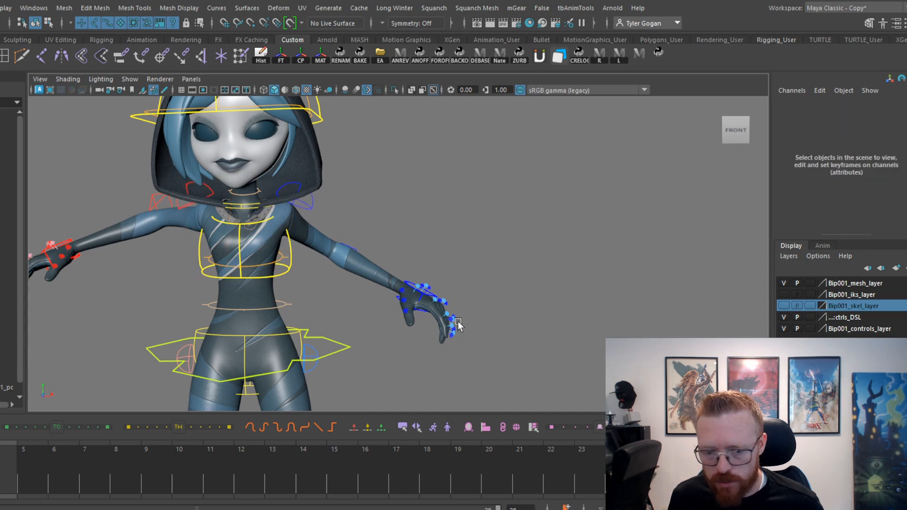
click(405, 284)
shift+click(60, 243)
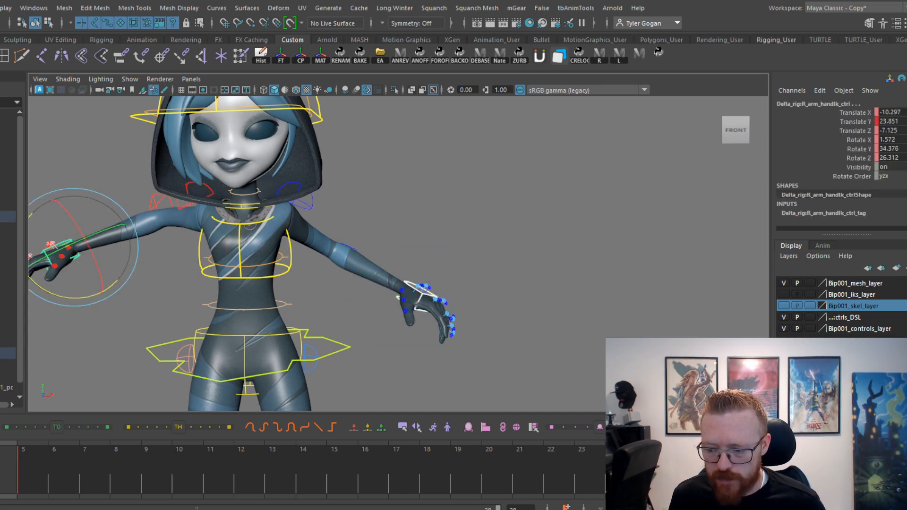
click(0, 480)
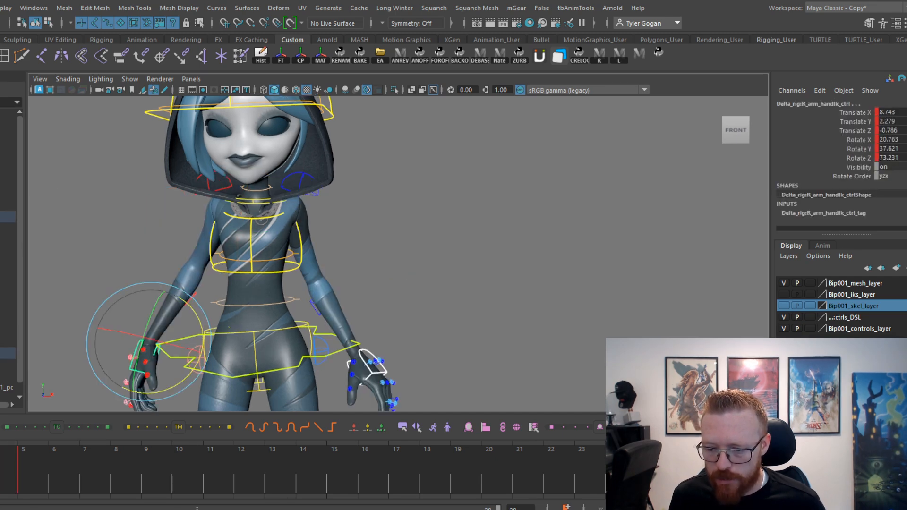
drag(21, 482, 0, 484)
alt+middle_drag(156, 312, 201, 255)
key(w)
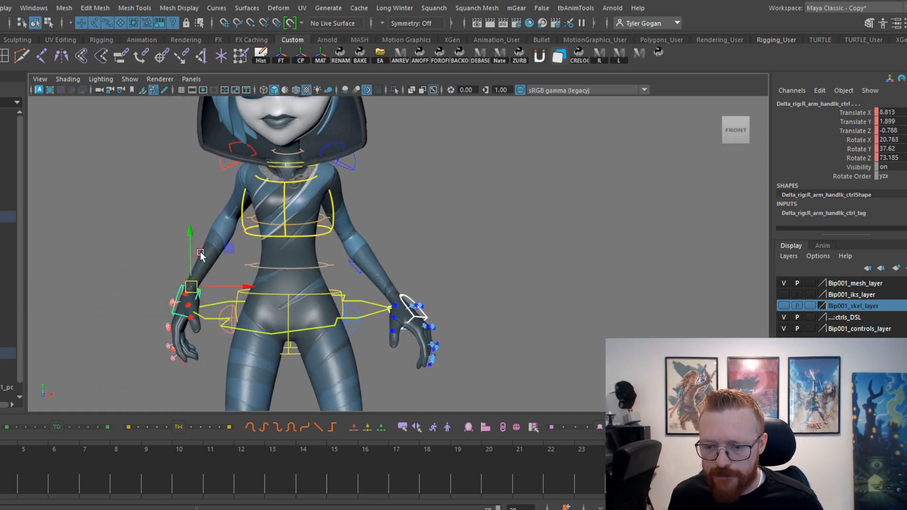
drag(190, 233, 190, 254)
click(0, 482)
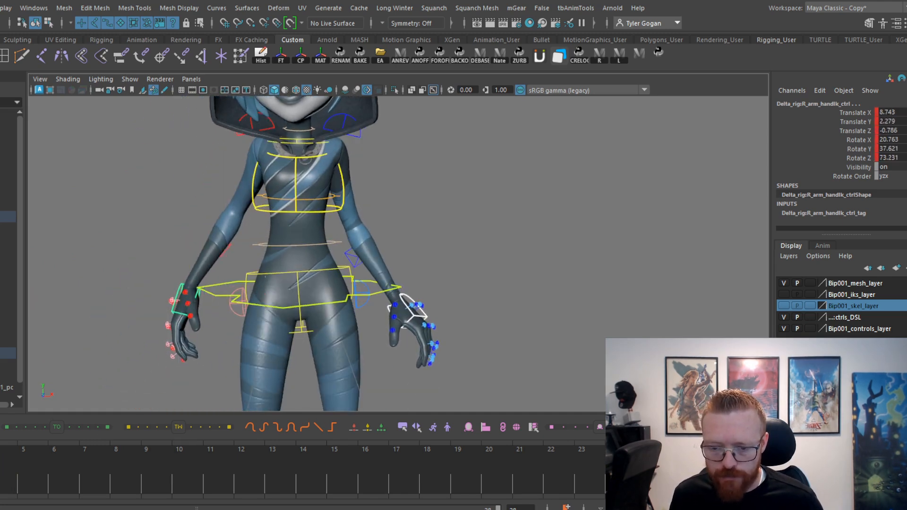
drag(0, 483, 12, 487)
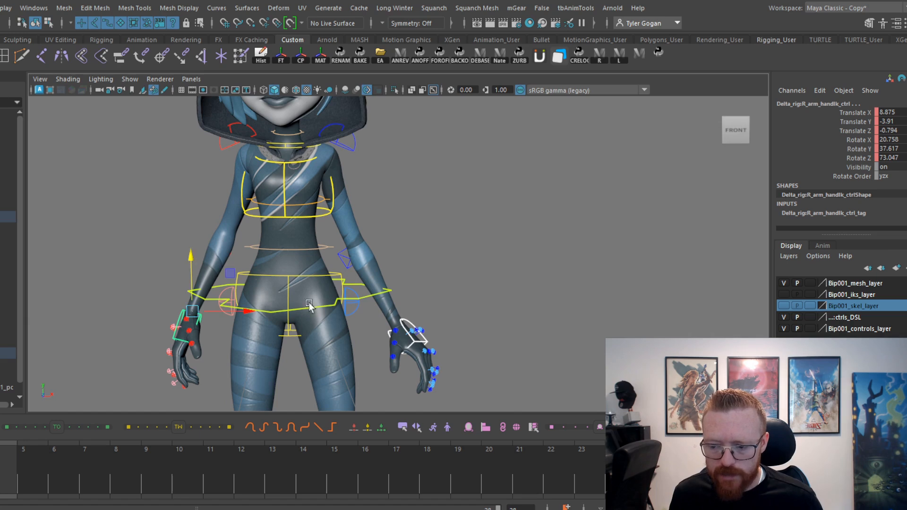
Nudge both hands slightly up on the settling key and rotate the left hand to about -3.5, -21.3, -59.5.
key(w)
drag(190, 265, 190, 257)
alt+middle_drag(487, 289, 479, 283)
click(410, 329)
key(e)
drag(436, 298, 381, 318)
key(w)
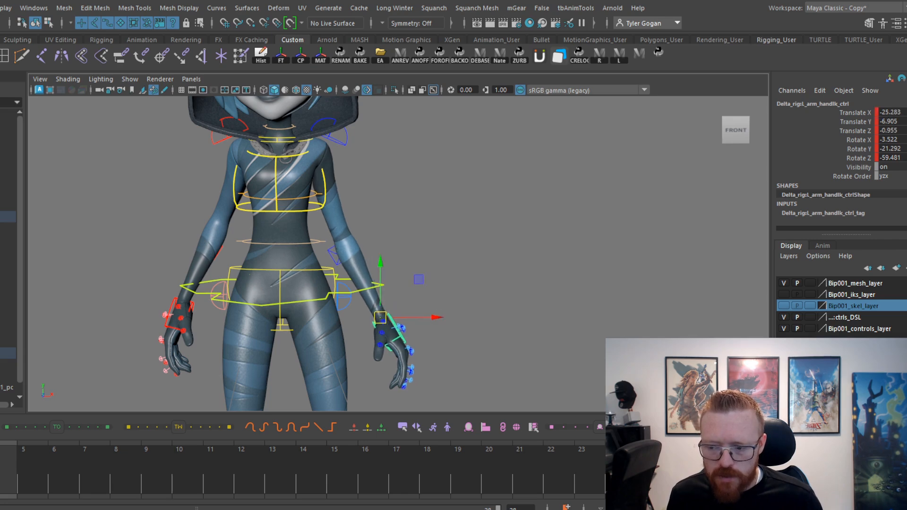
Check the arm motion on the full body and select all of the character's rig controls.
mouse_move(1, 455)
mouse_down()
mouse_move(42, 455)
mouse_move(1, 455)
mouse_up()
scroll(289, 253, down, 6)
alt+middle_drag(246, 255, 272, 260)
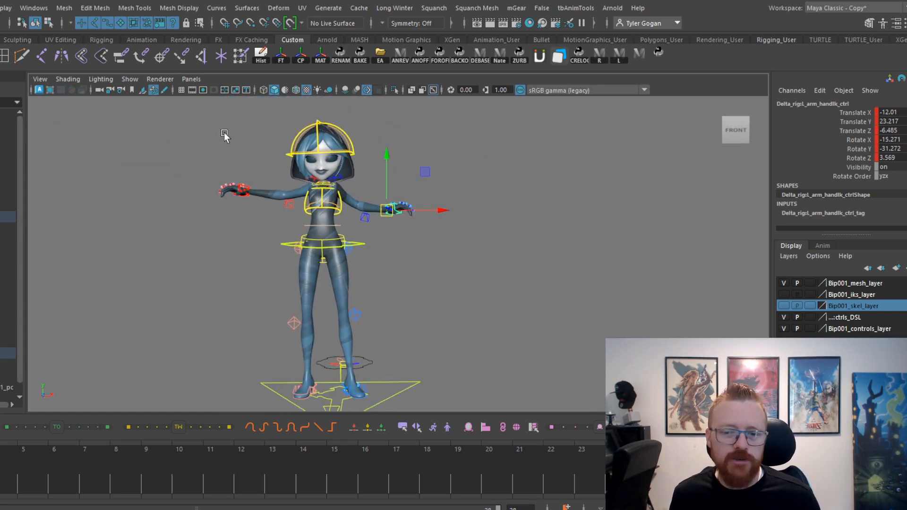
drag(195, 130, 552, 454)
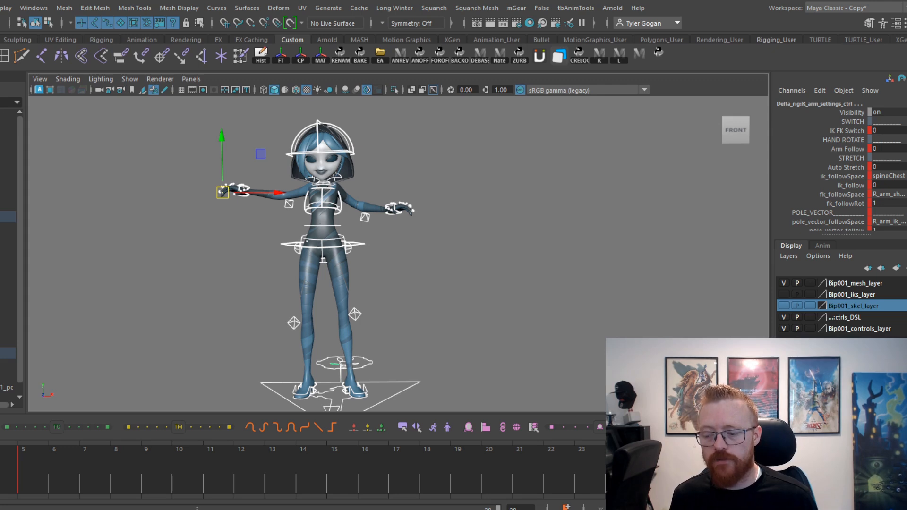
drag(0, 473, 0, 473)
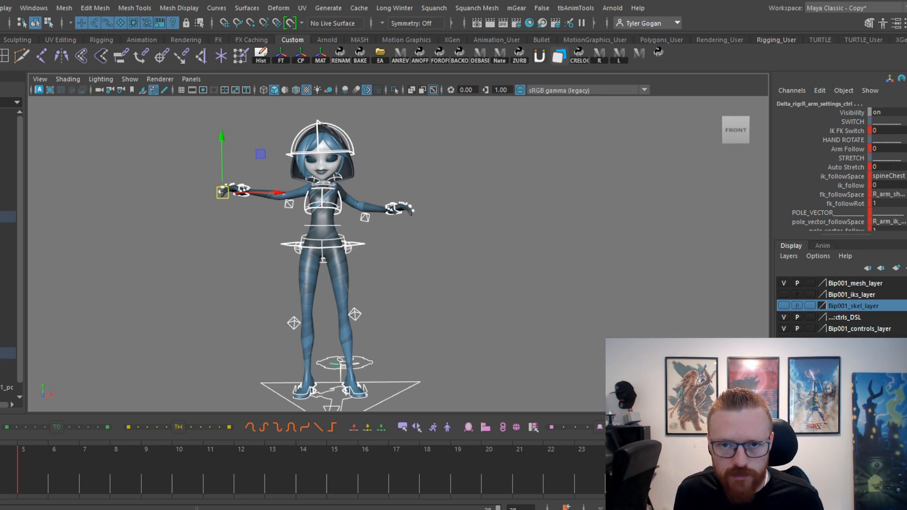
Spread the consecutive keys apart, placing two of them on frames 6 and 9.
key(period)
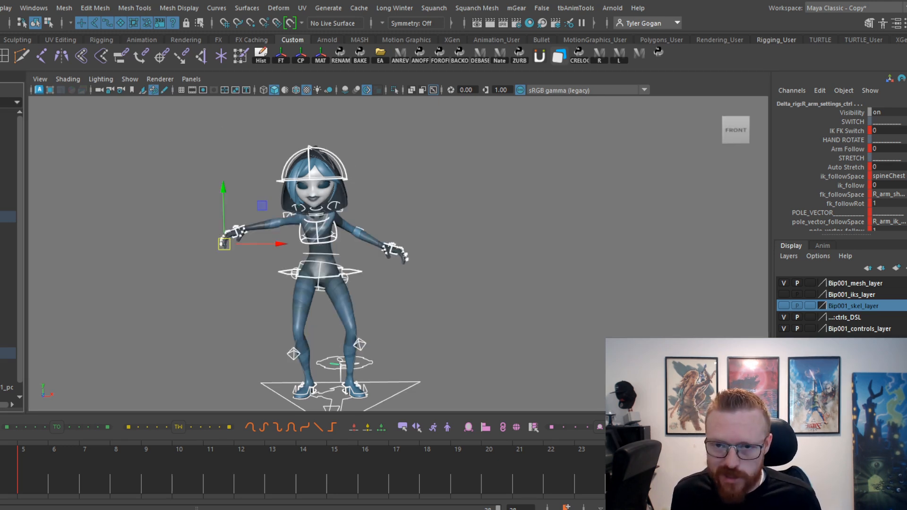
key(ctrl+z)
drag(0, 468, 9, 468)
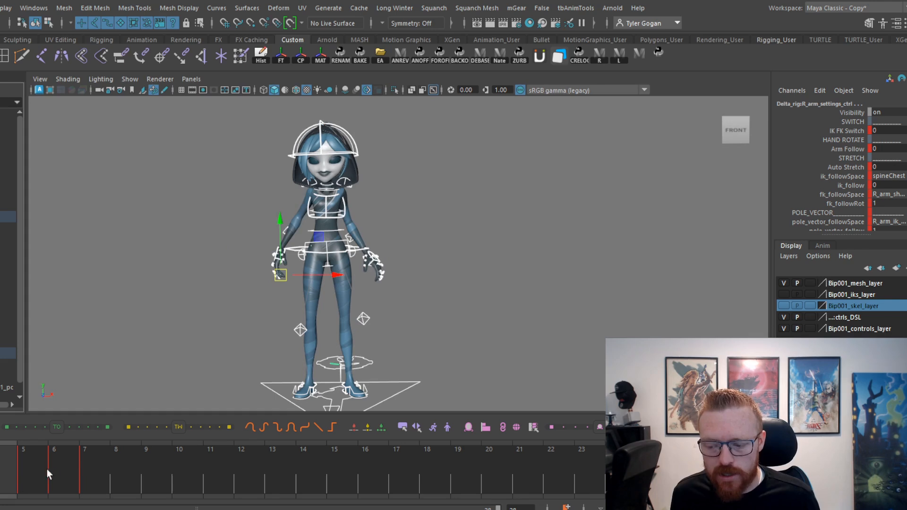
key(alt+Right)
key(alt+Right)
click(70, 477)
drag(69, 477, 216, 480)
Push the last two keys later in time so they sit on frames 14 and 19.
key(alt+Right)
key(alt+Right)
key(alt+Right)
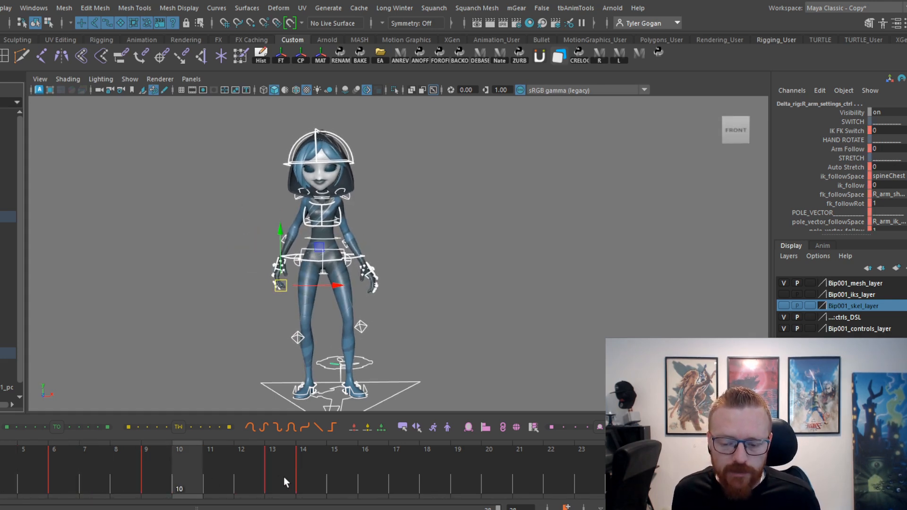
click(312, 482)
key(alt+Right)
key(alt+Right)
key(alt+Right)
key(ctrl+z)
key(ctrl+z)
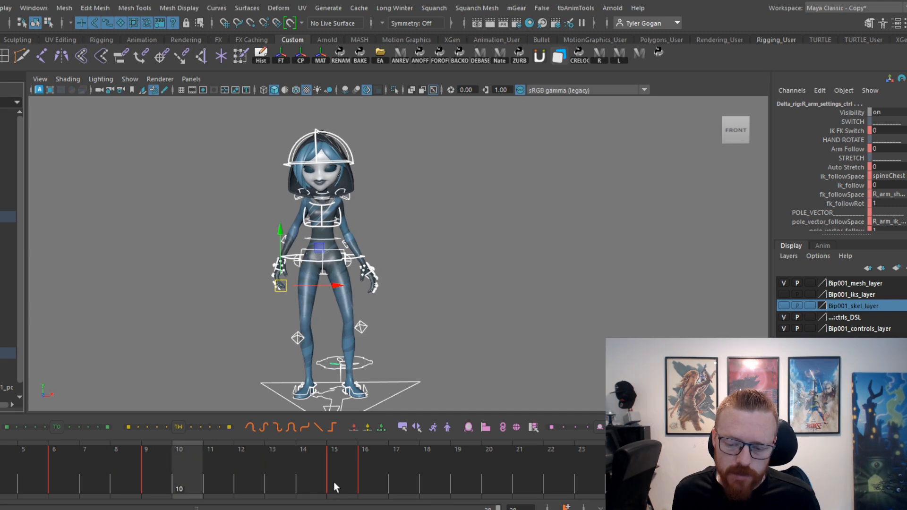
key(ctrl+z)
click(338, 484)
key(alt+Right)
key(alt+Right)
key(alt+Right)
key(alt+Right)
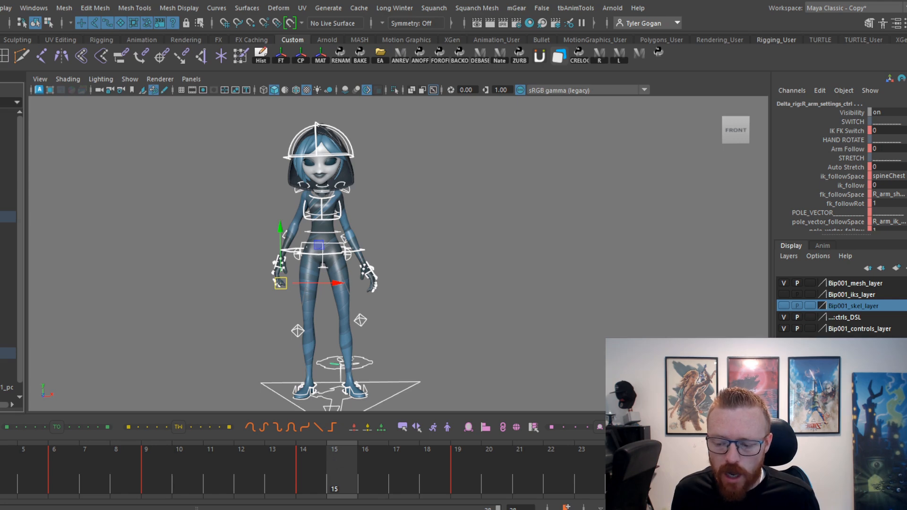
Deselect the rig controls and scrub through the respaced poses to examine the timing.
drag(10, 476, 185, 461)
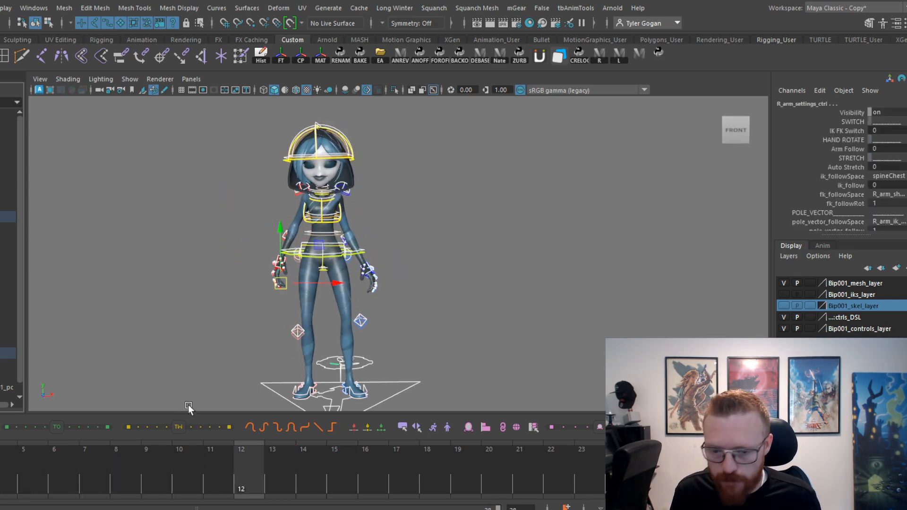
click(241, 357)
drag(142, 472, 164, 404)
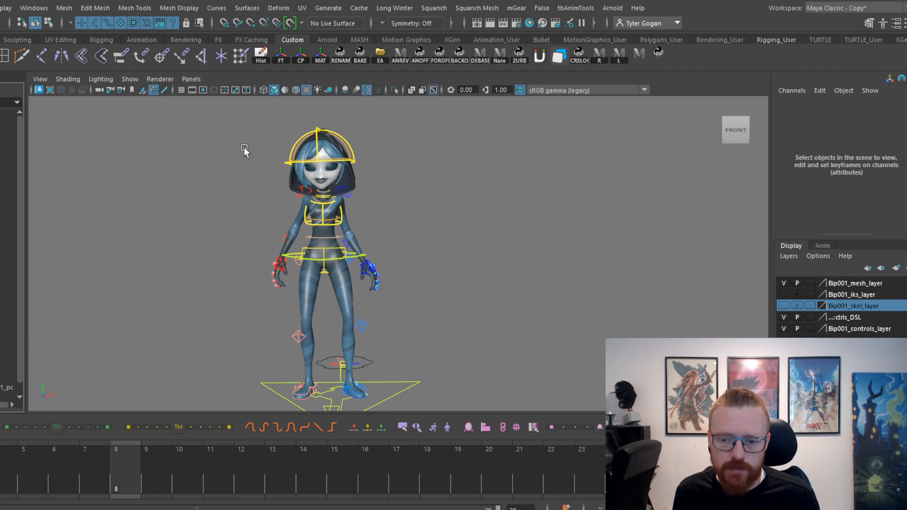
Select all rig controls, review the motion and retime the later keys to frames 8, 12 and 17.
drag(243, 146, 526, 409)
click(1, 456)
drag(1, 467, 302, 454)
key(alt+v)
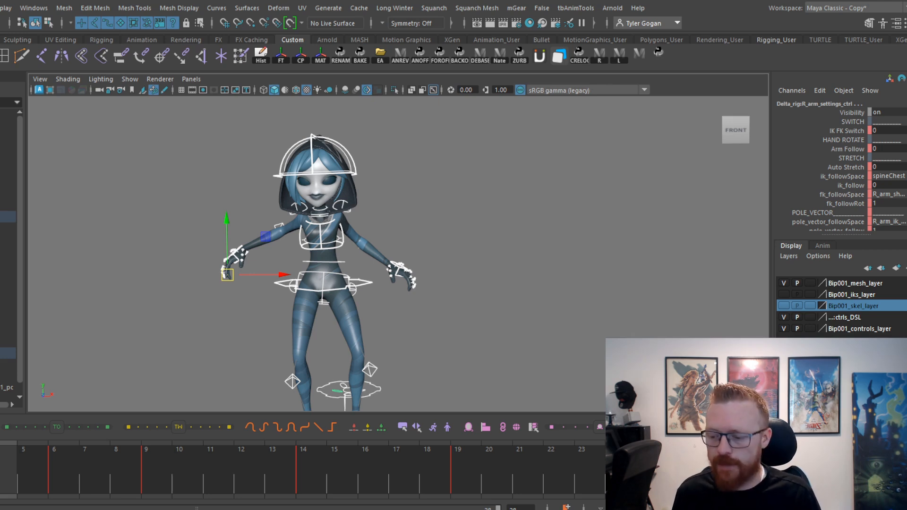
drag(1, 475, 533, 482)
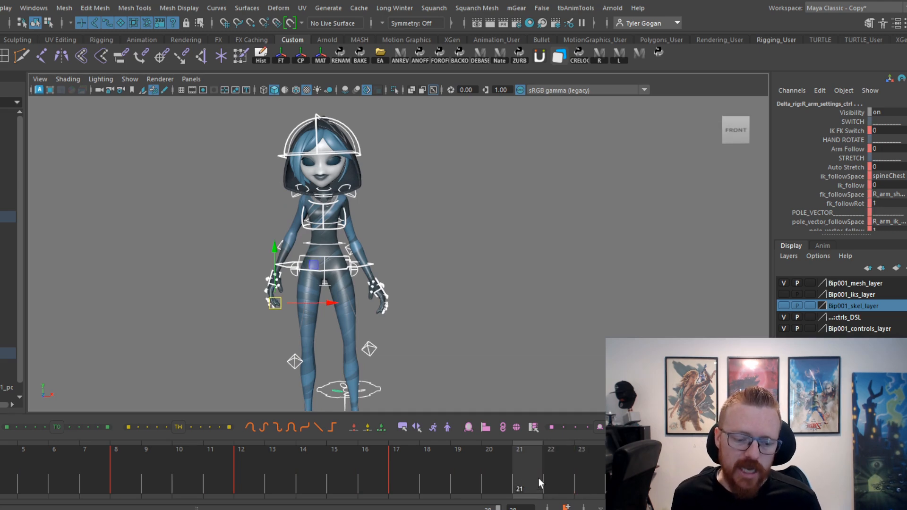
Play the retimed animation repeatedly, examining how it settles, and select the main pelvis control.
key(alt+v)
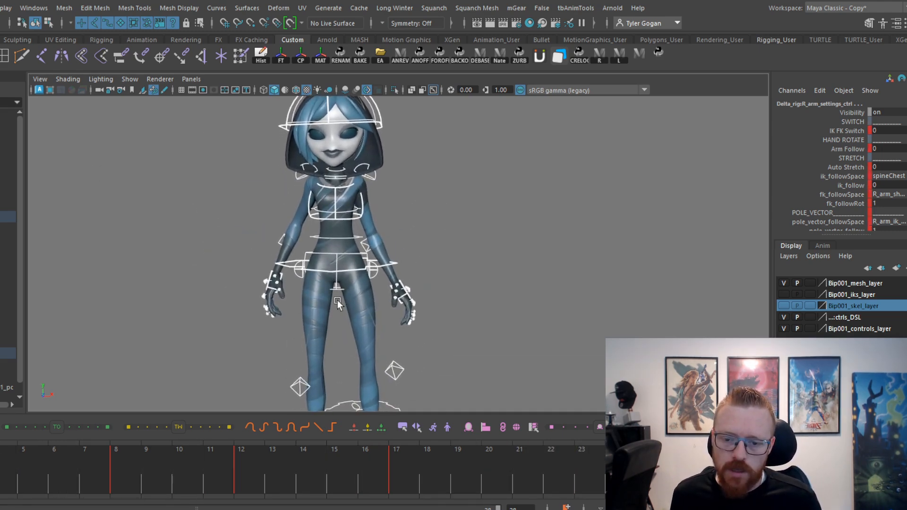
key(alt+v)
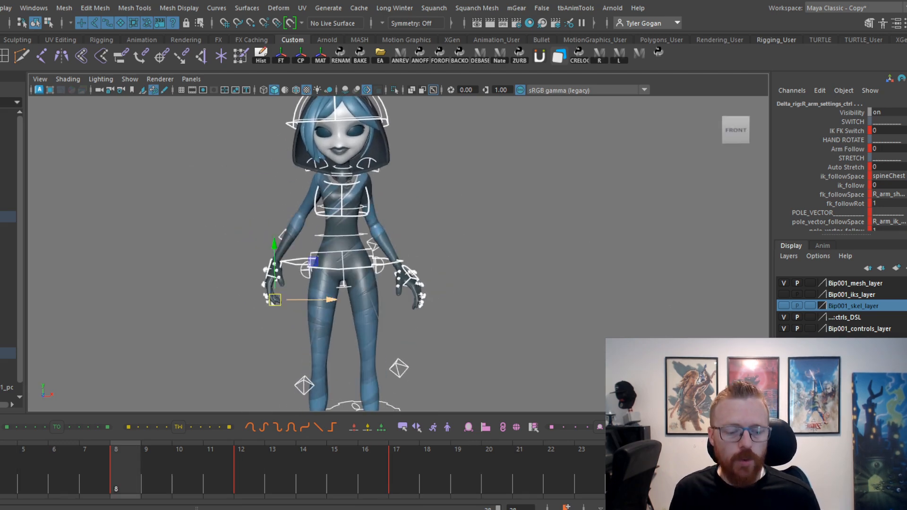
key(alt+shift+v)
key(alt+v)
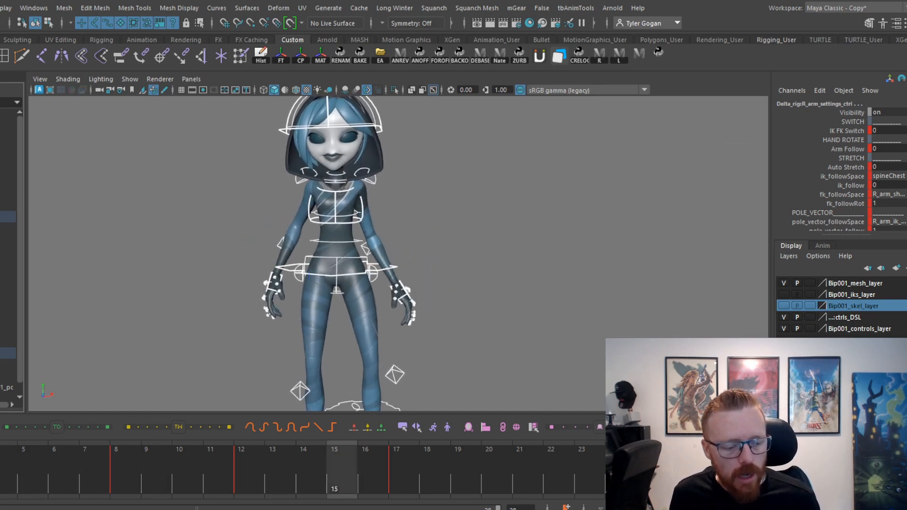
key(alt+v)
click(398, 256)
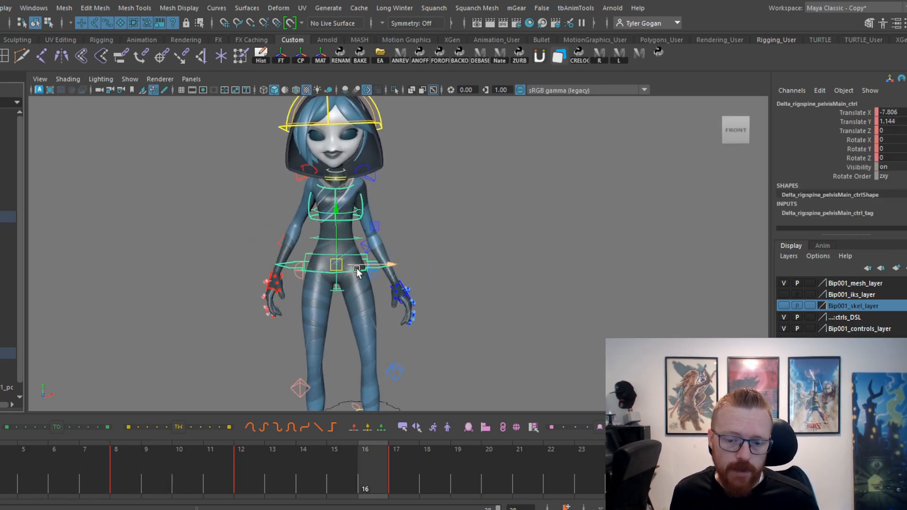
Review the motion and move the main pelvis control sideways on frame 3 to a Translate X of about -11.13.
key(alt+shift+v)
key(alt+v)
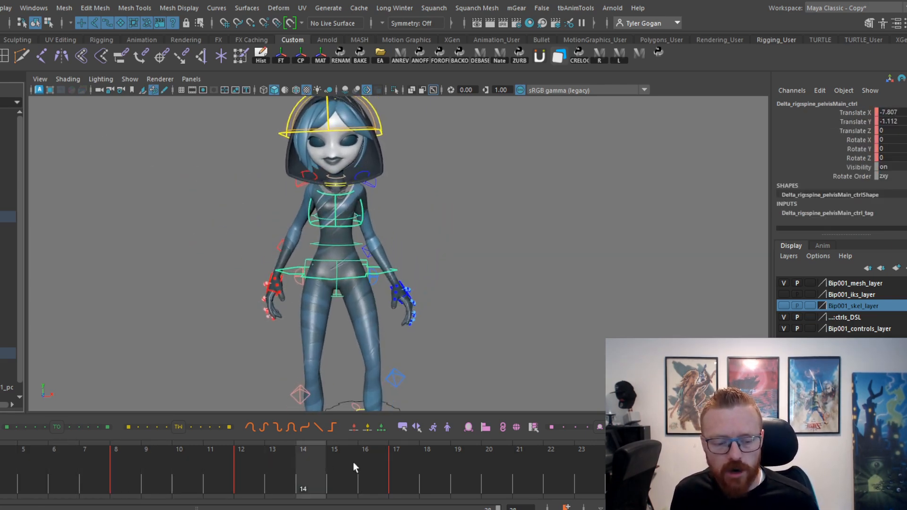
drag(2, 415, 2, 392)
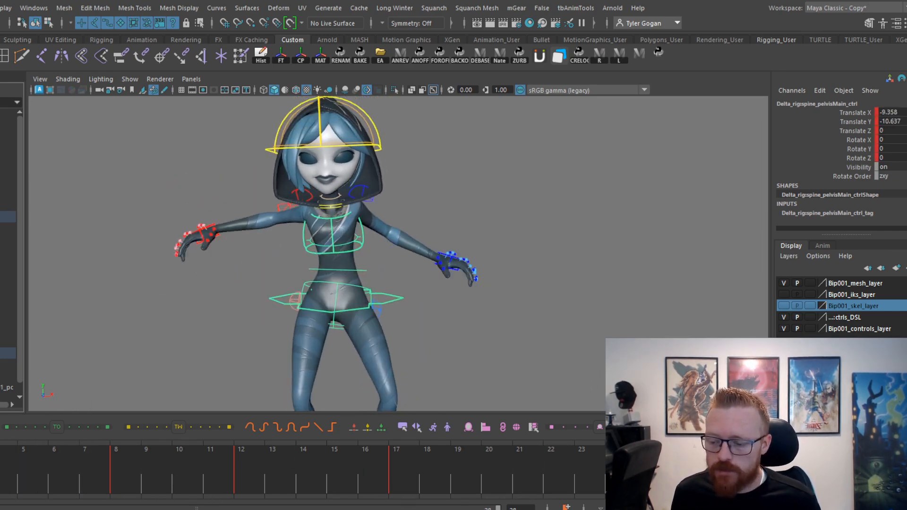
scroll(409, 307, up, 2)
drag(403, 307, 395, 307)
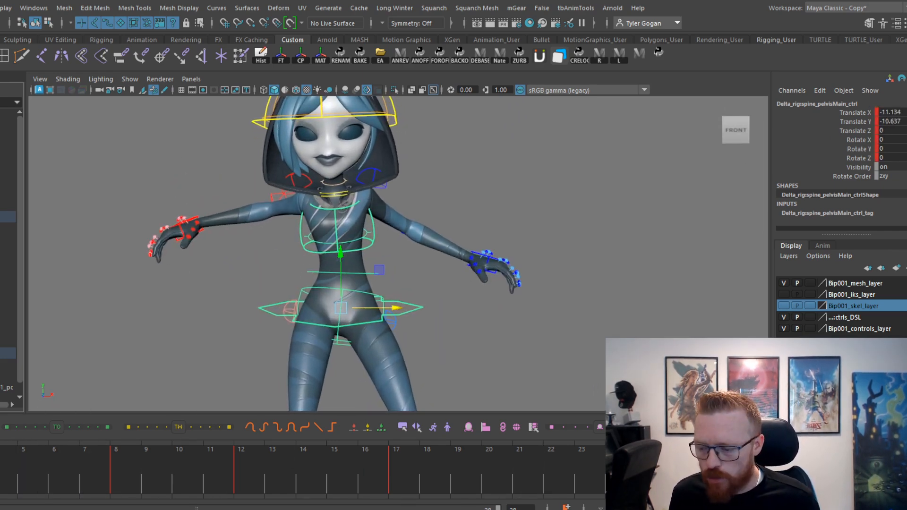
In the Graph Editor, slope the tangents of the pelvis Translate Y key on frame 3 and raise that key to about -6.74.
drag(2, 467, 29, 449)
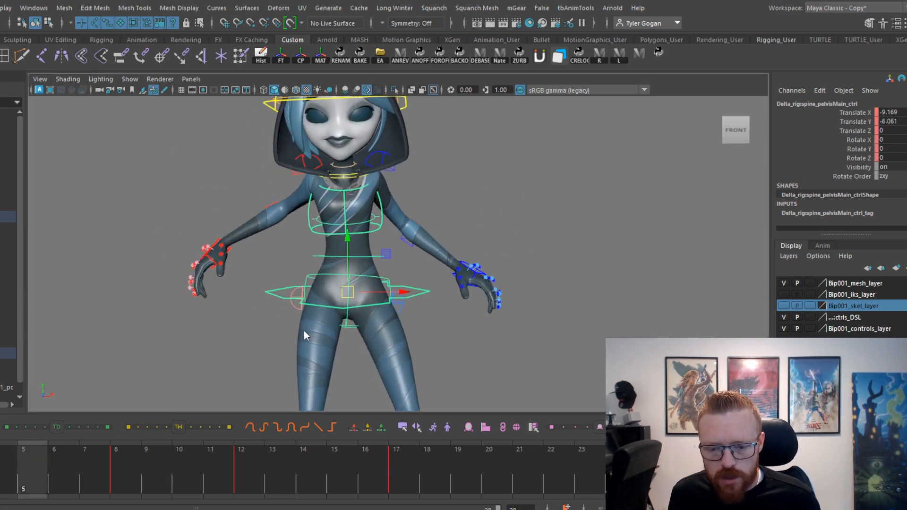
key(space)
click(132, 320)
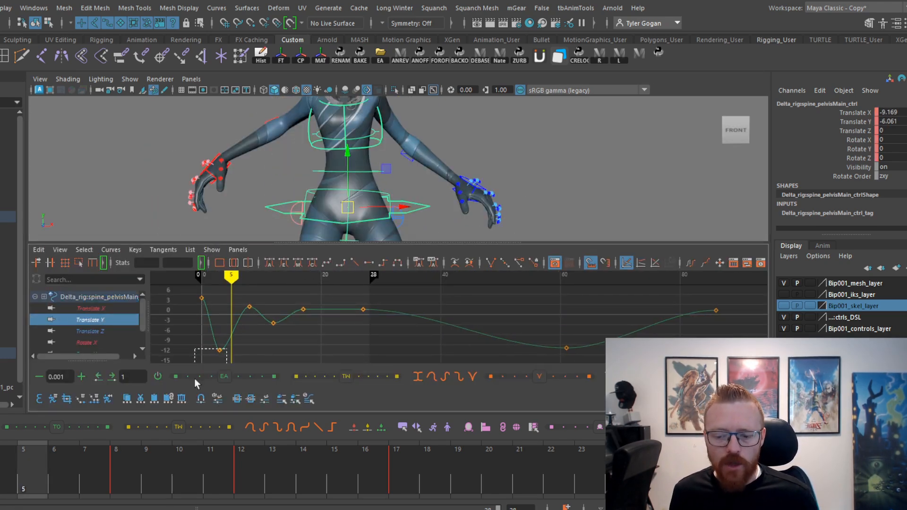
drag(255, 332, 250, 362)
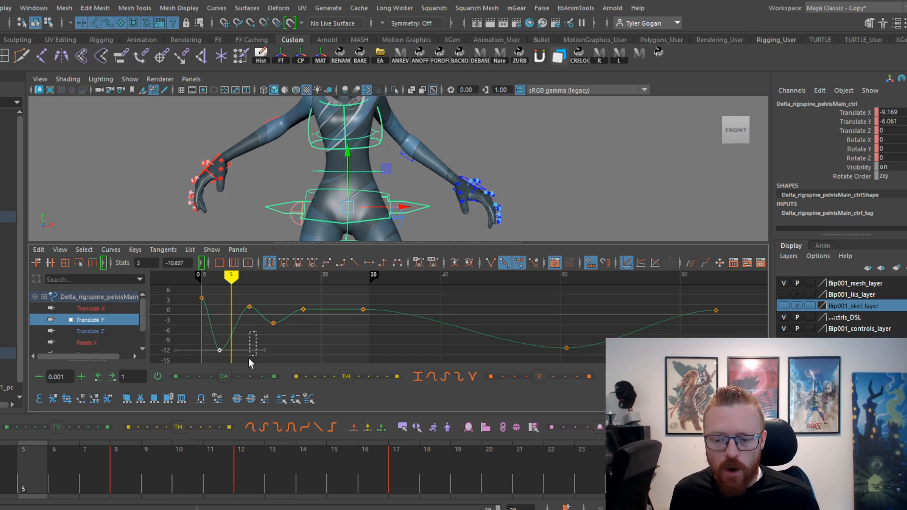
middle_drag(278, 318, 250, 345)
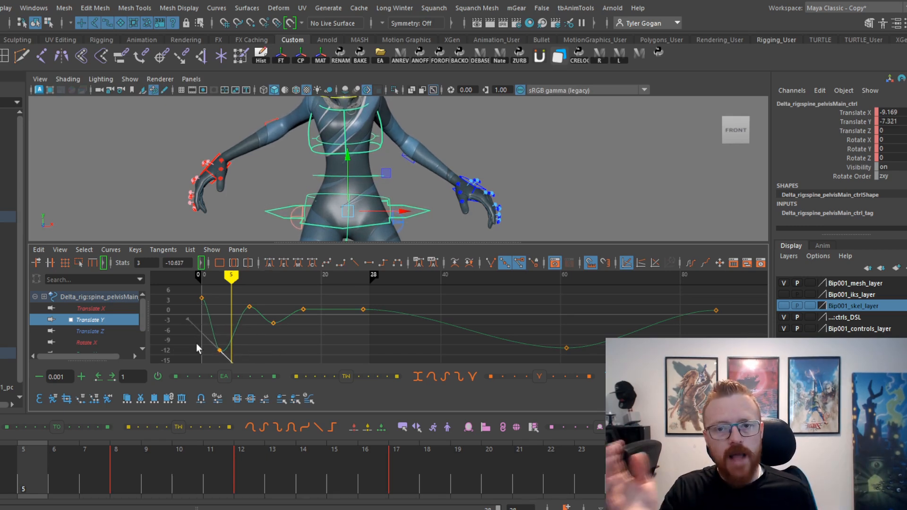
drag(28, 472, 1, 472)
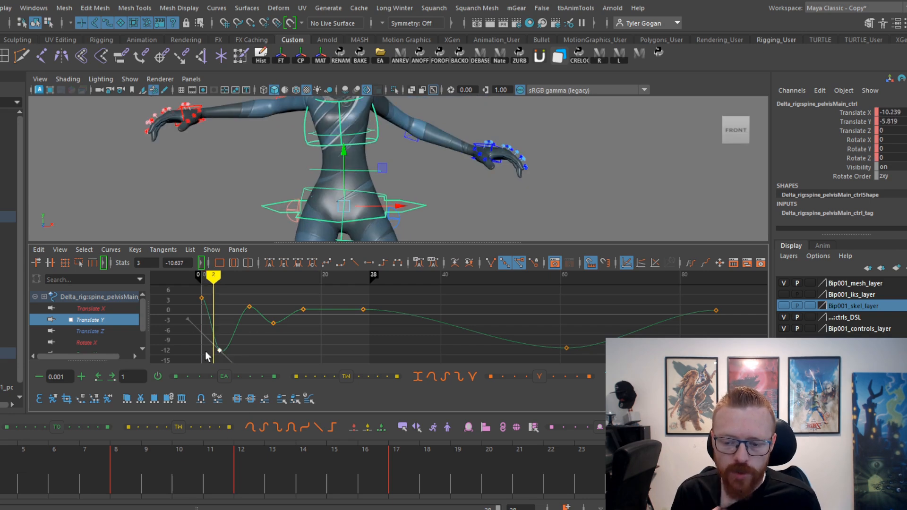
mouse_move(265, 334)
middle_down()
mouse_move(249, 347)
mouse_move(247, 337)
middle_up()
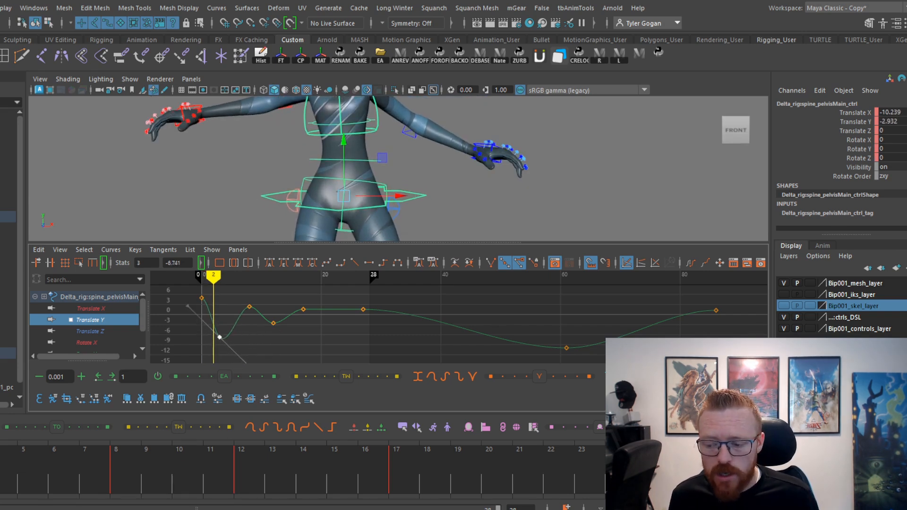
Slope the tangents of the pelvis Translate Y key on frame 8 upward and scrub through the adjusted drop and rise.
drag(1, 472, 81, 506)
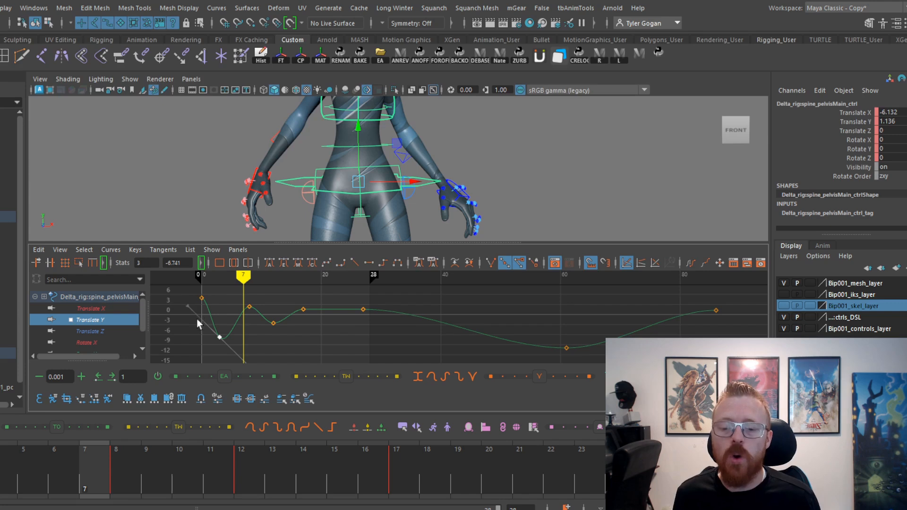
drag(12, 472, 85, 472)
drag(266, 287, 237, 319)
middle_drag(265, 302, 263, 247)
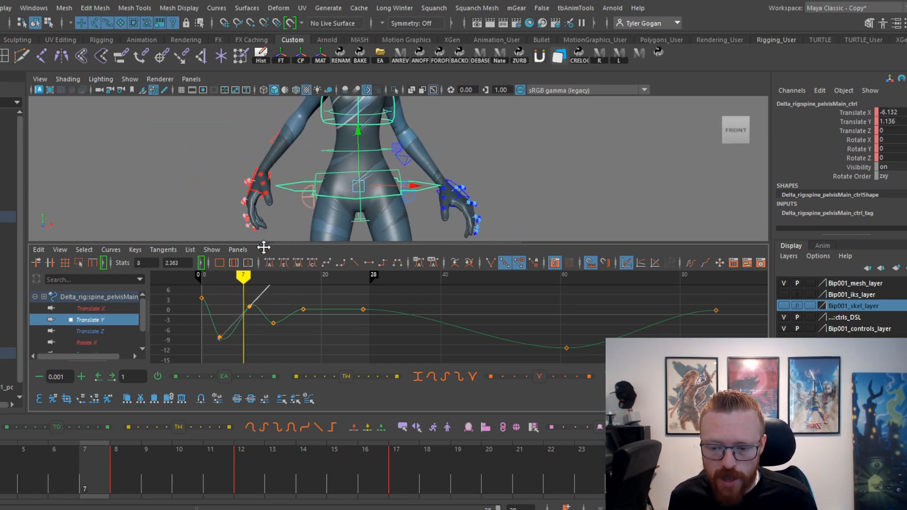
mouse_move(85, 472)
mouse_down()
mouse_move(0, 472)
mouse_move(139, 474)
mouse_move(3, 473)
mouse_move(54, 472)
mouse_move(40, 506)
mouse_up()
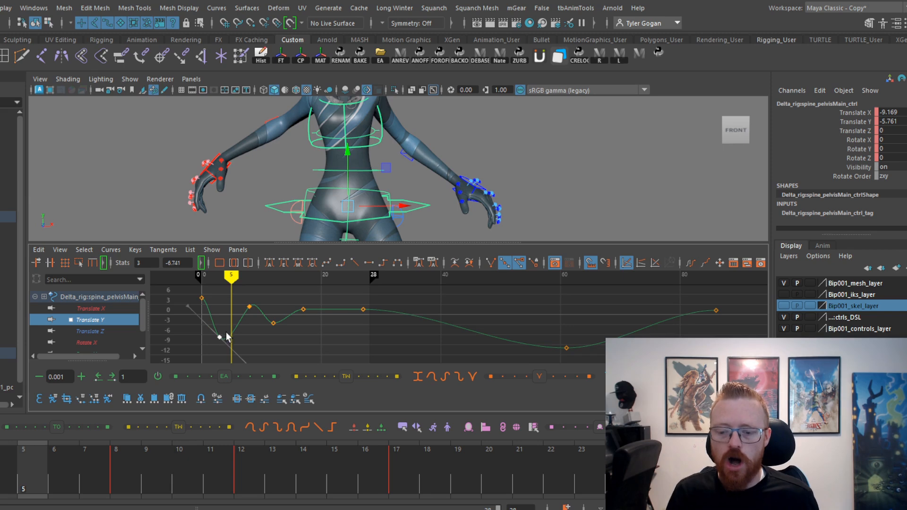
drag(6, 472, 103, 435)
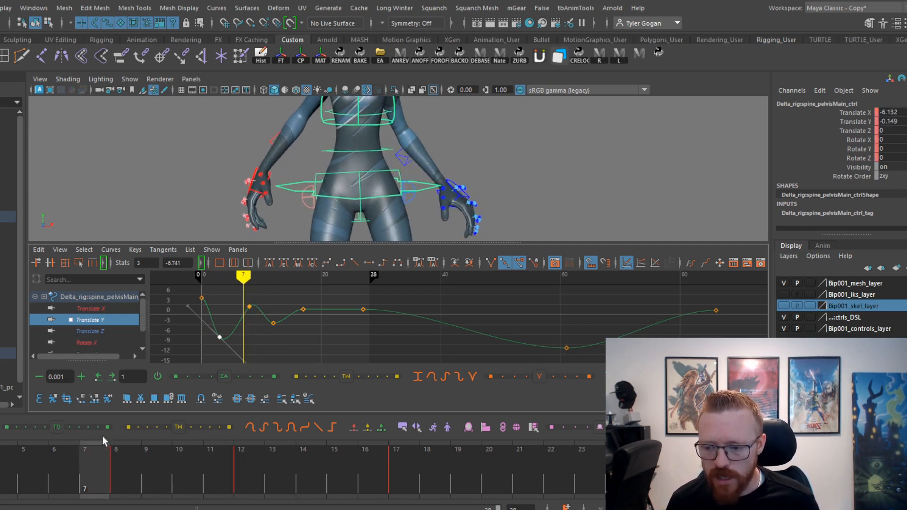
Slope the tangents of the pelvis Translate X keys on frames 3 and 8 and of the Translate Y key on frame 12.
click(120, 331)
click(107, 309)
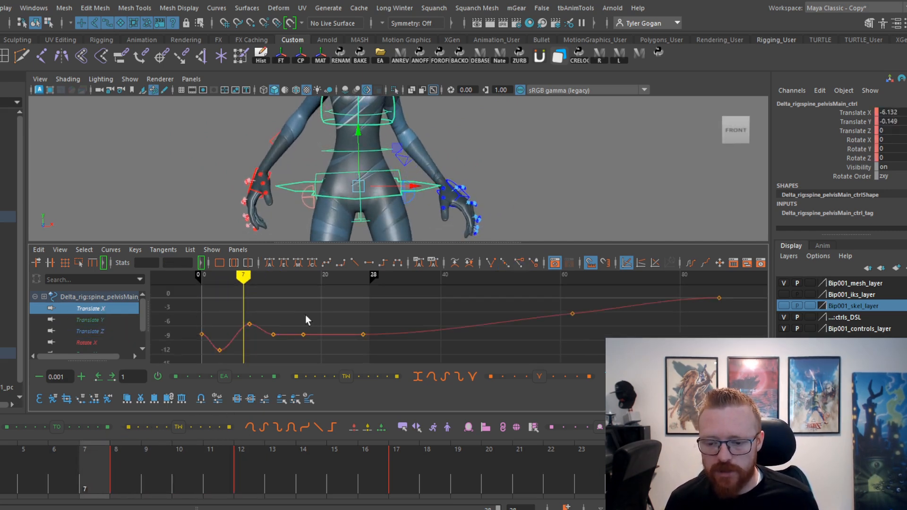
click(321, 333)
middle_drag(324, 325, 310, 316)
key(ctrl+z)
click(106, 321)
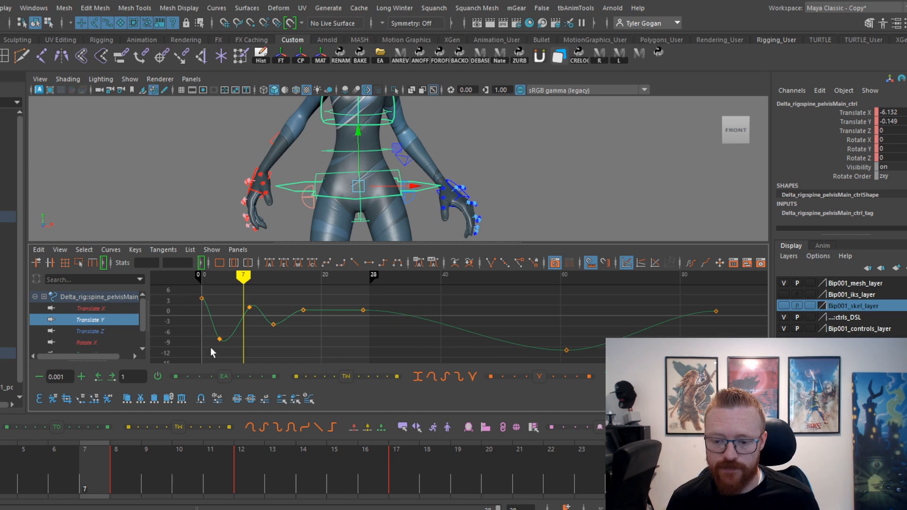
click(111, 309)
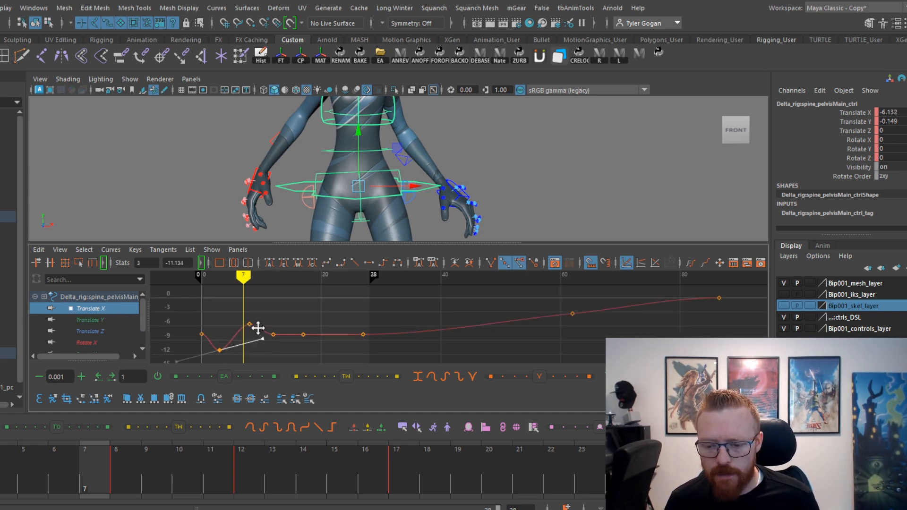
drag(14, 456, 103, 319)
click(103, 320)
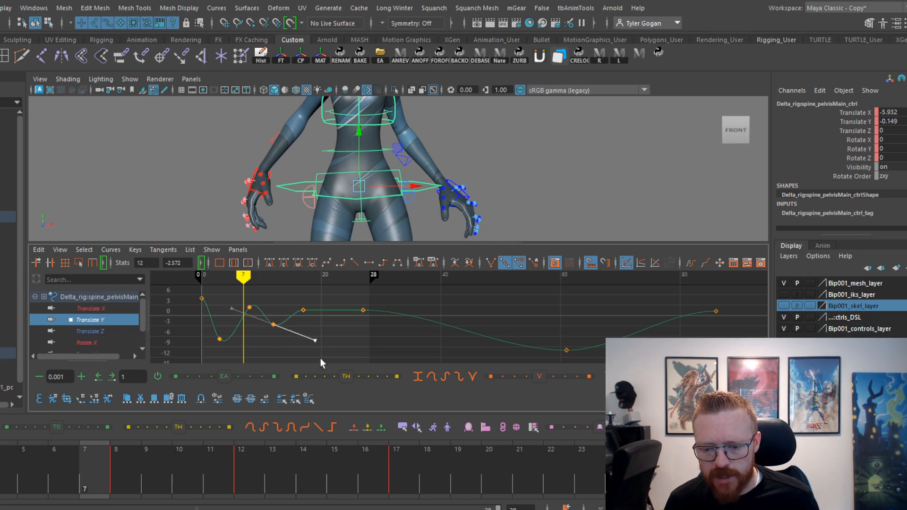
key(space)
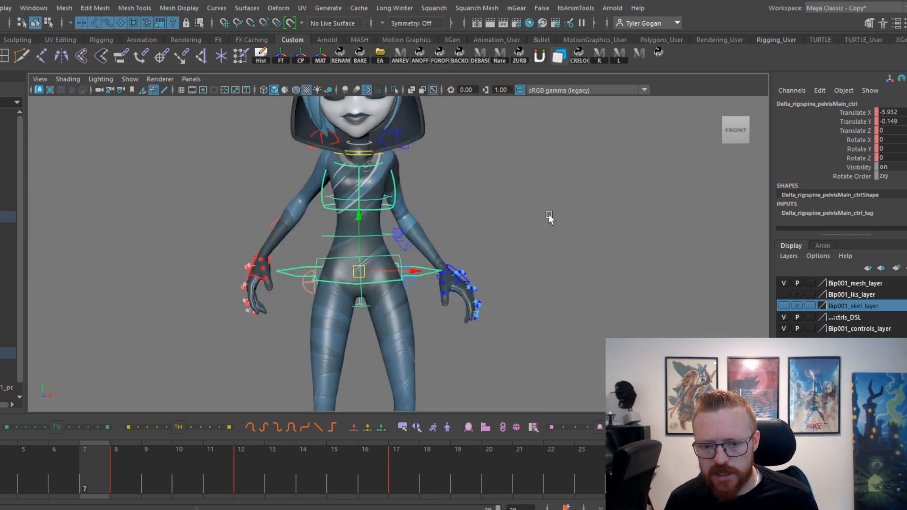
Select all rig controls and delete their leftover animation keys beyond frame 28.
scroll(501, 209, down, 6)
drag(370, 129, 554, 409)
scroll(473, 272, up, 3)
key(space)
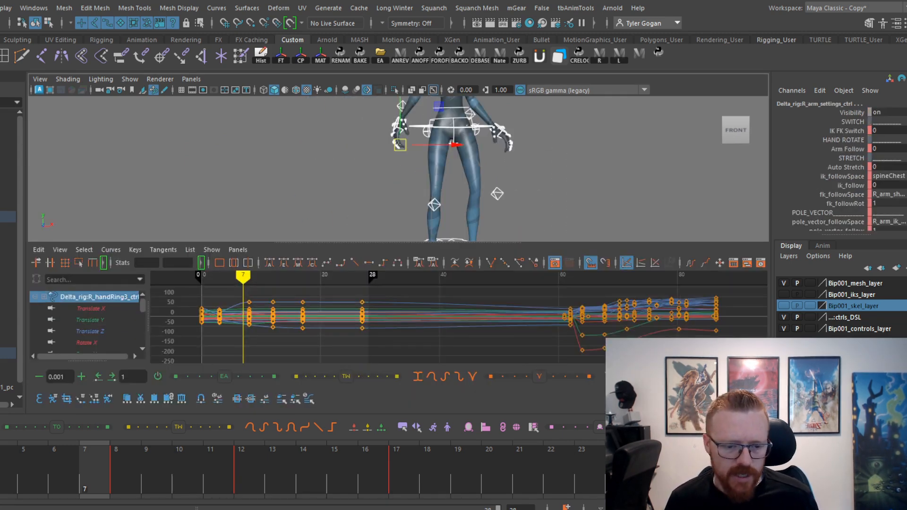
drag(532, 367, 532, 364)
key(Delete)
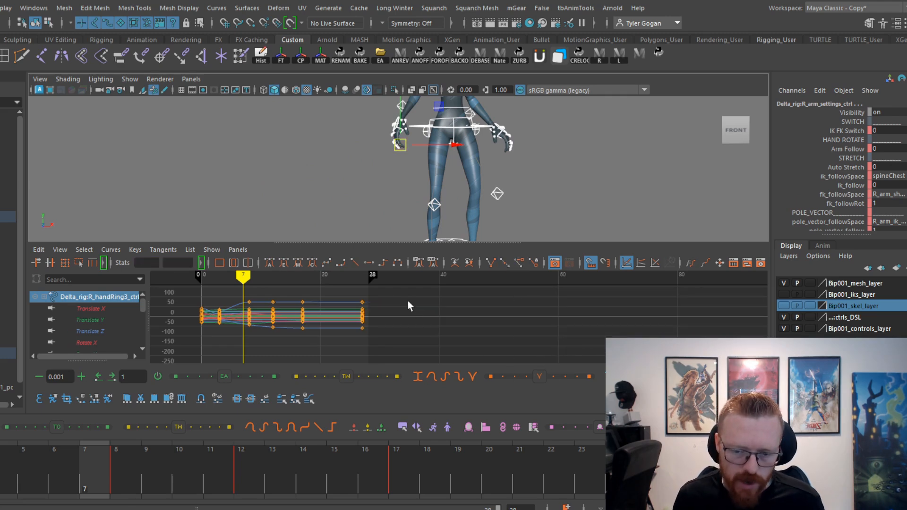
Move the keys on frames 12 and 17 to frames 14 and 19 and play the animation.
drag(32, 461, 1, 461)
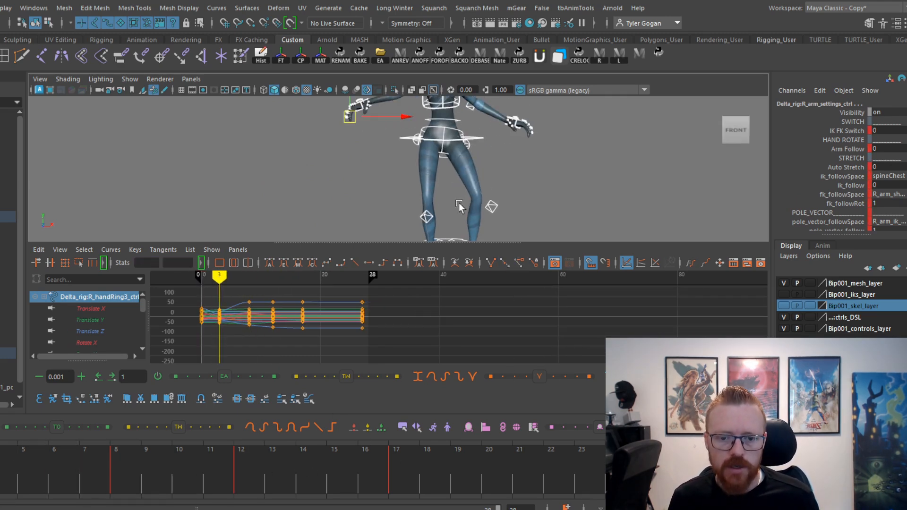
key(space)
alt+right_drag(448, 221, 544, 276)
alt+middle_drag(544, 275, 478, 308)
drag(1, 493, 4, 456)
key(alt+v)
key(alt+v)
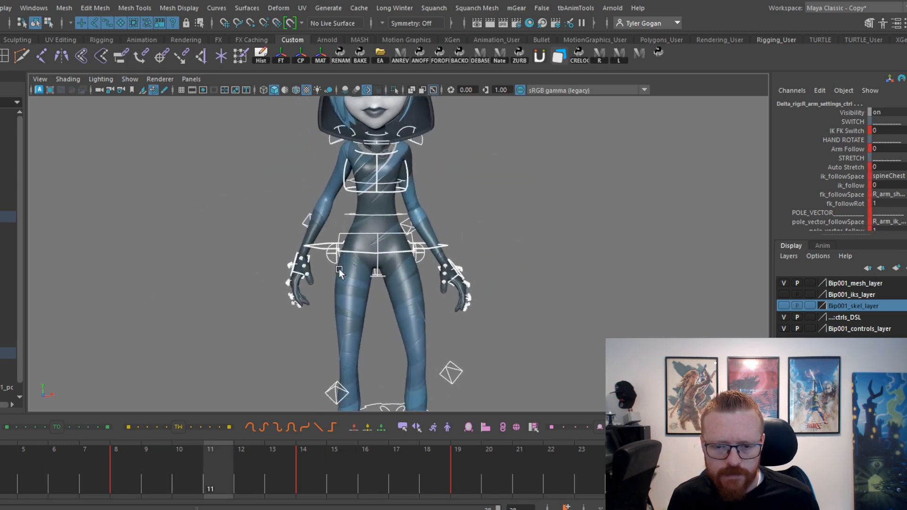
Scrub through the settle between frames 8 and 19 and select the main pelvis control together with both hand IK controls.
scroll(375, 287, up, 1)
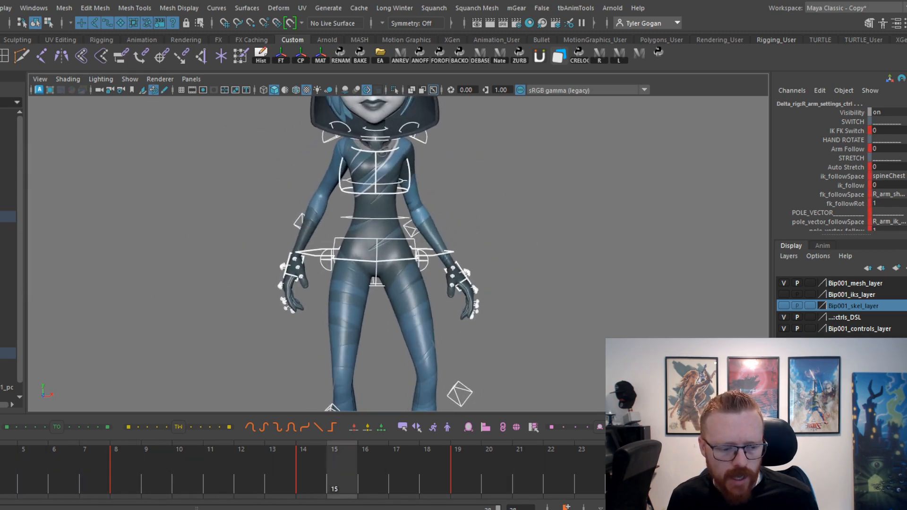
click(196, 463)
drag(211, 463, 354, 468)
scroll(330, 255, up, 1)
click(310, 239)
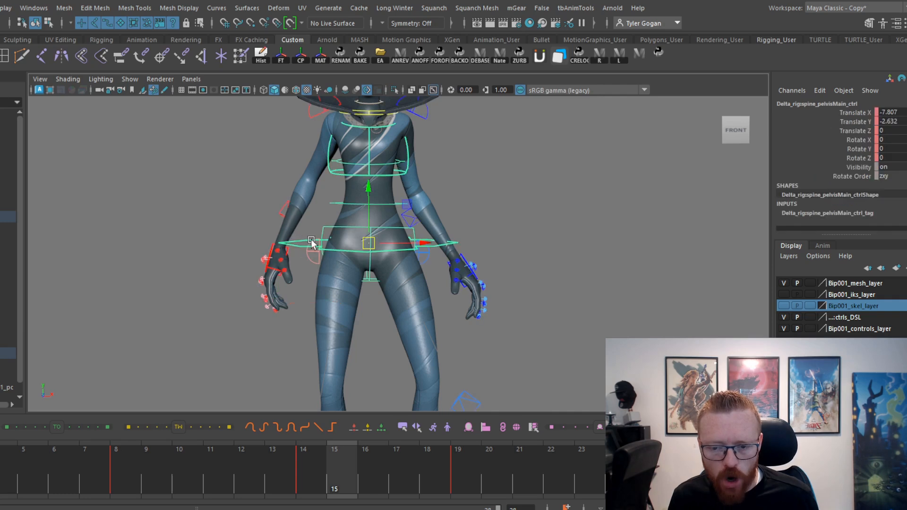
scroll(361, 220, up, 4)
shift+click(516, 275)
shift+click(227, 259)
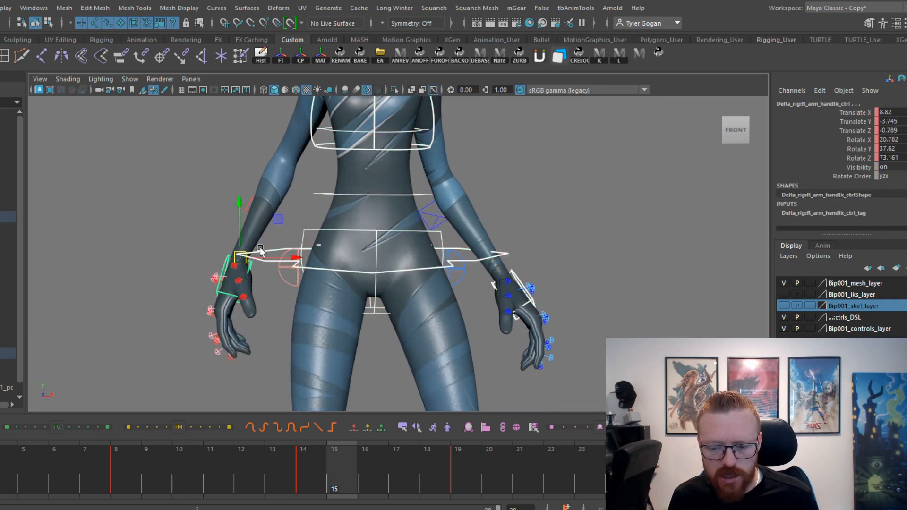
Raise the pelvis and both hands on frame 14 until the right hand's Translate Y is about -2.3, and play the result.
click(309, 472)
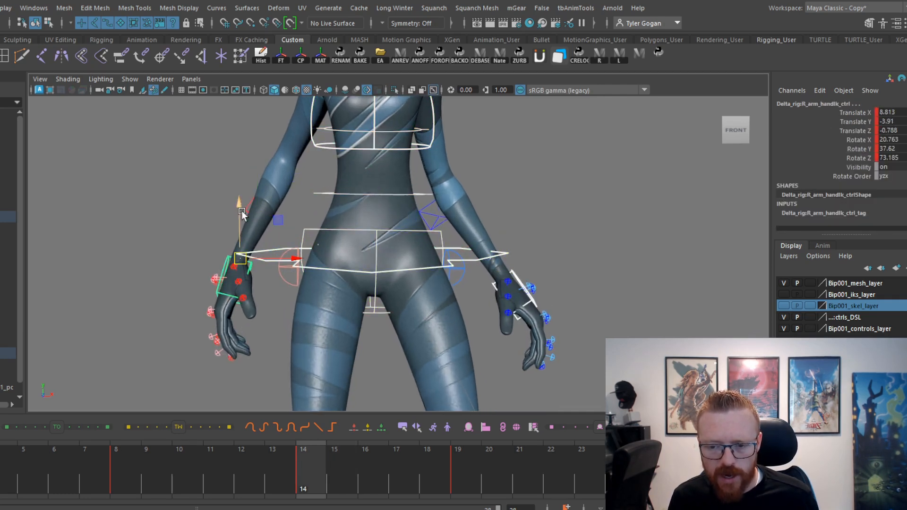
drag(240, 212, 239, 208)
drag(59, 465, 304, 432)
drag(193, 467, 5, 465)
key(alt+v)
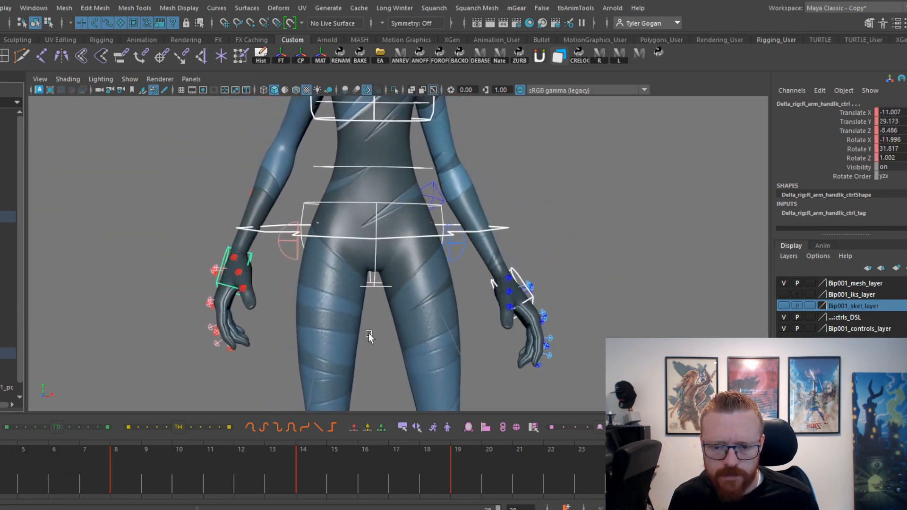
key(alt+v)
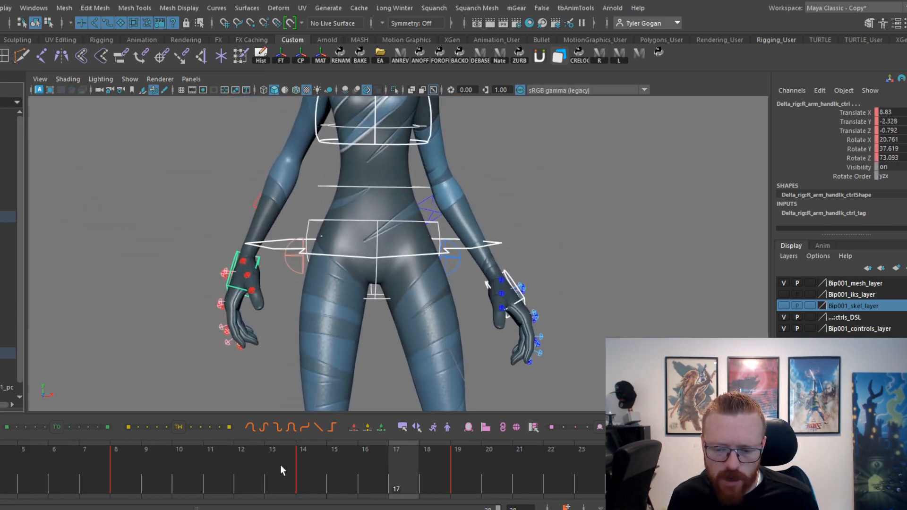
Raise the pelvis and hands further on frame 14, to a right-hand Translate Y of about -0.75, and replay the settle.
drag(280, 465, 303, 460)
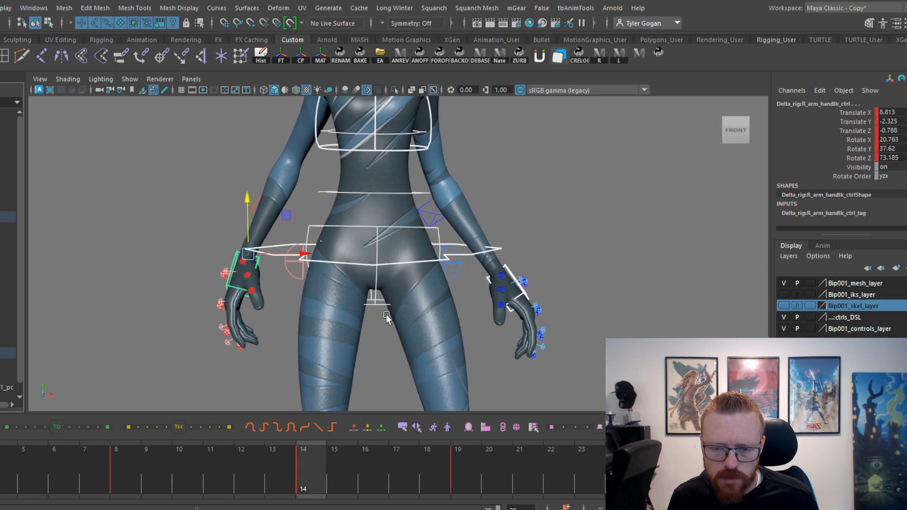
drag(244, 196, 245, 201)
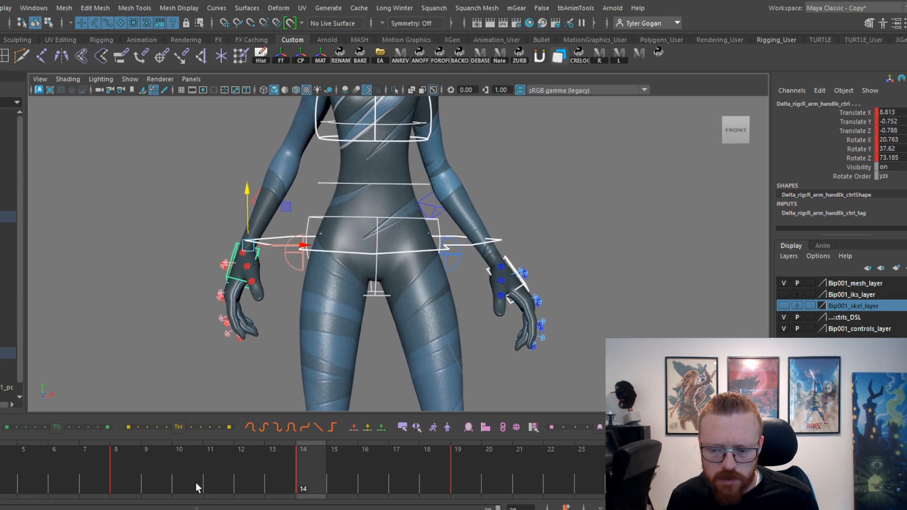
drag(196, 482, 737, 474)
key(alt+v)
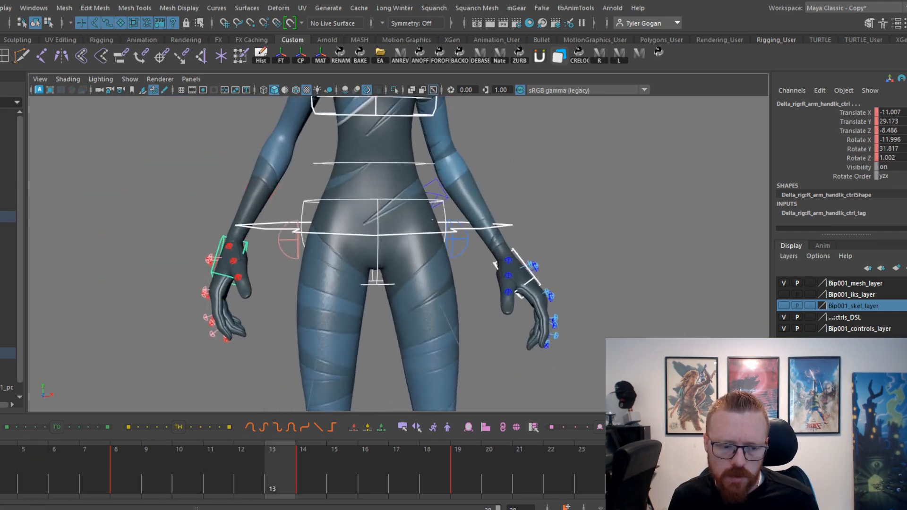
key(alt+v)
click(304, 465)
key(alt+v)
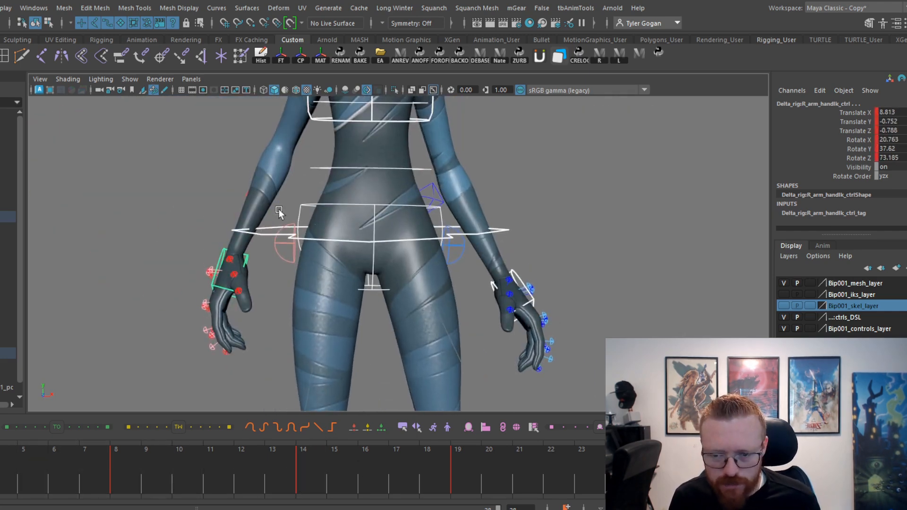
key(alt+v)
Lift the pelvis and hands slightly more on frame 14, to a right-hand Translate Y of about -0.36, and review the full-body motion.
click(306, 469)
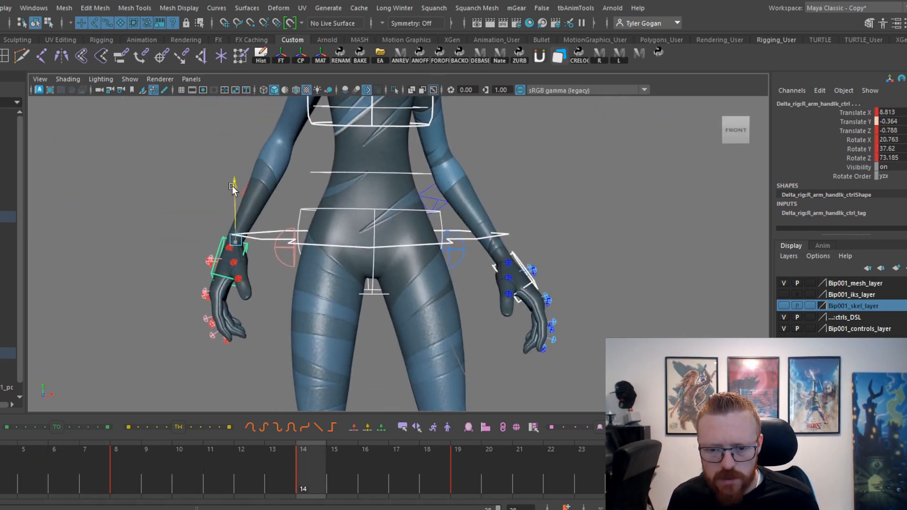
click(143, 461)
drag(143, 461, 1, 492)
key(alt+v)
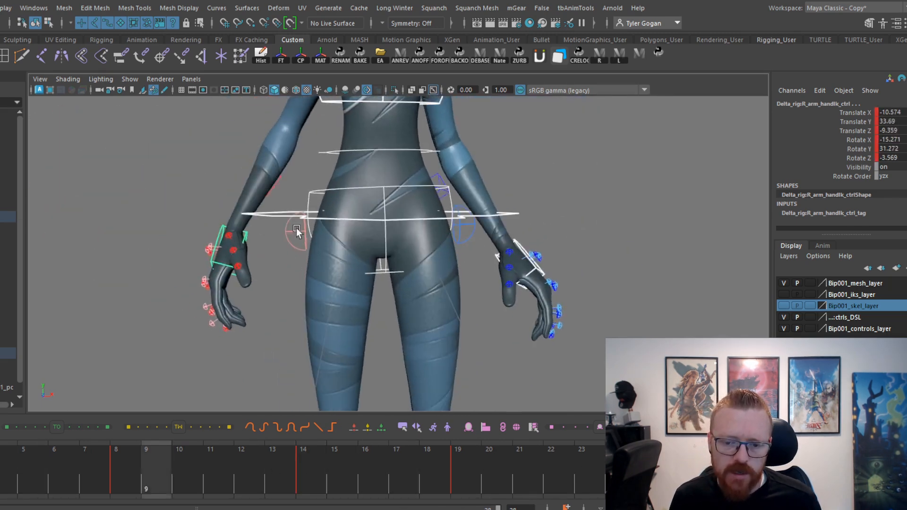
scroll(337, 284, down, 4)
alt+middle_drag(341, 266, 331, 326)
scroll(355, 237, down, 3)
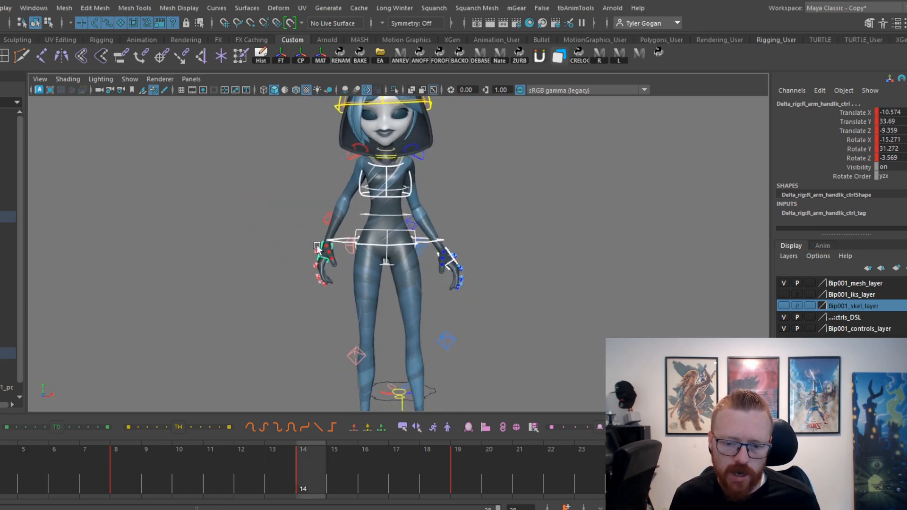
Fine-tune the height of the pelvis and both hands on frame 14 to a right-hand Translate Y of about 0.38, and scrub the settle.
scroll(411, 284, up, 2)
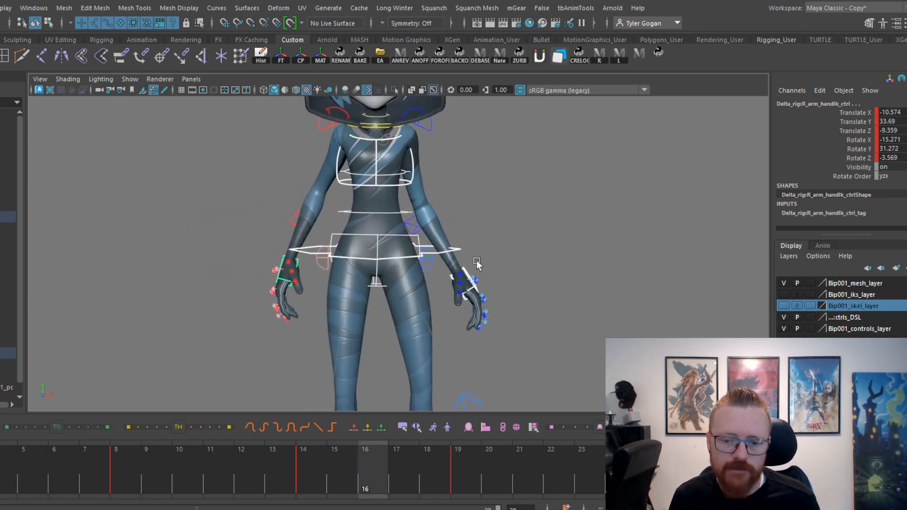
alt+right_drag(477, 263, 603, 328)
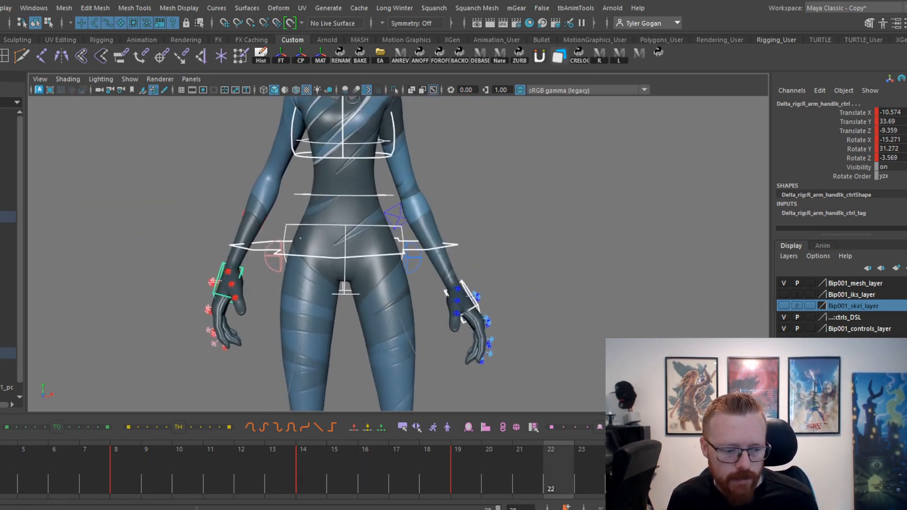
alt+middle_drag(520, 263, 529, 201)
drag(285, 468, 307, 489)
drag(236, 131, 236, 132)
drag(160, 482, 456, 465)
key(comma)
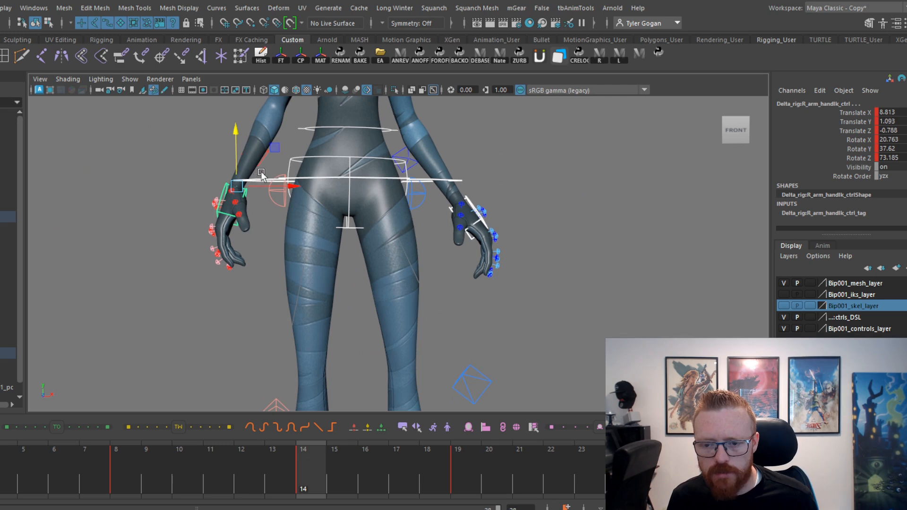
Lower the outgoing tangent of the frame 8 key on the main pelvis control's Translate Y curve and review the full-body playback.
click(289, 177)
key(space)
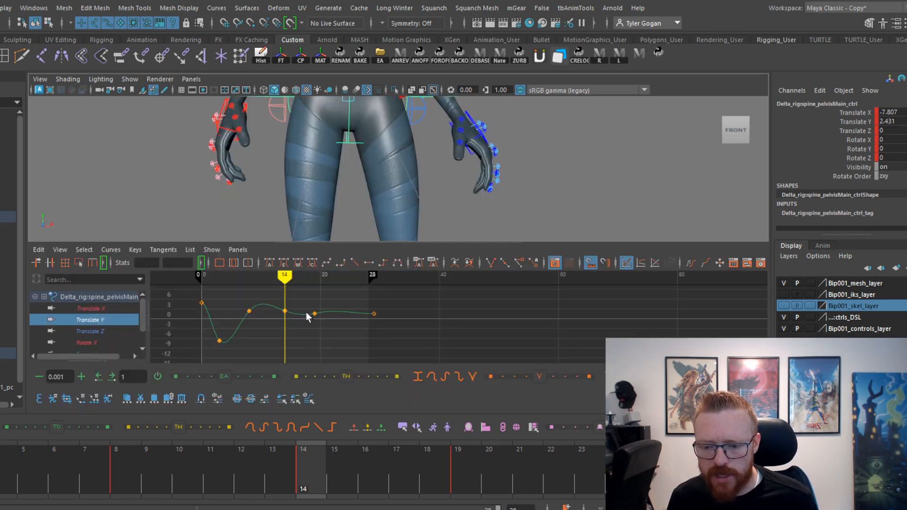
drag(297, 300, 307, 323)
alt+right_drag(305, 302, 358, 353)
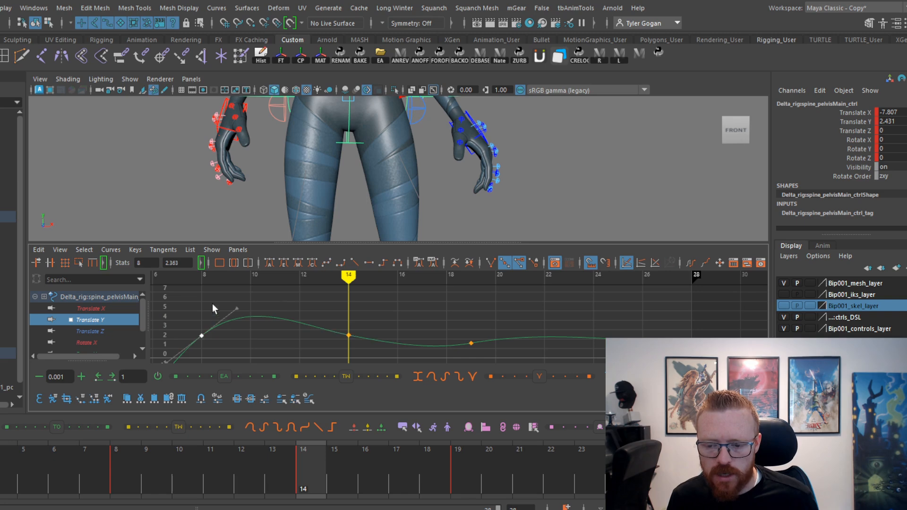
drag(150, 472, 364, 468)
key(alt+v)
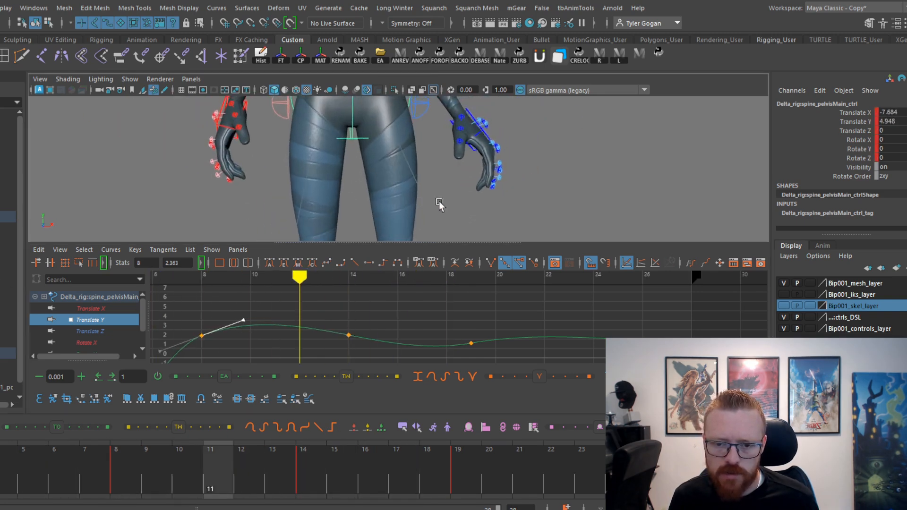
key(space)
alt+right_drag(524, 230, 214, 291)
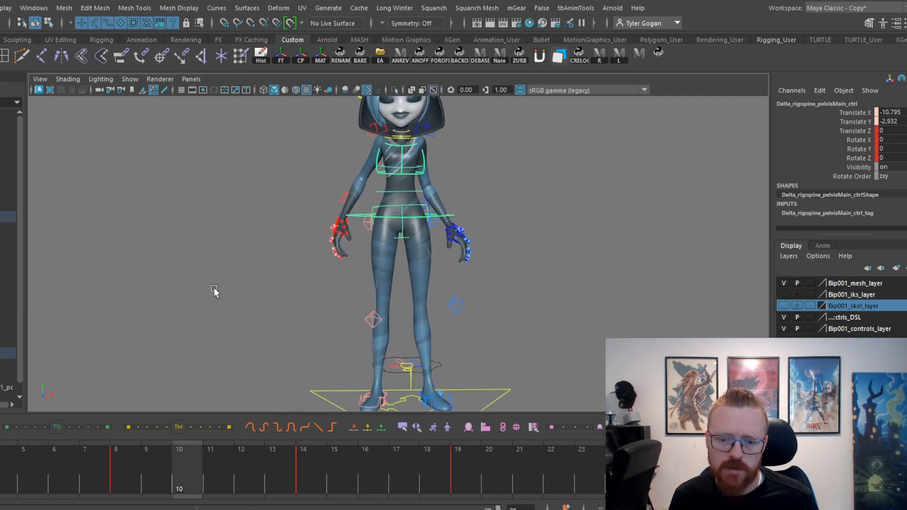
alt+middle_drag(303, 291, 282, 311)
Try lowering the main pelvis's Translate Y keys from frame 8 onward to an end-key value of about -0.68, and scrub the motion.
key(space)
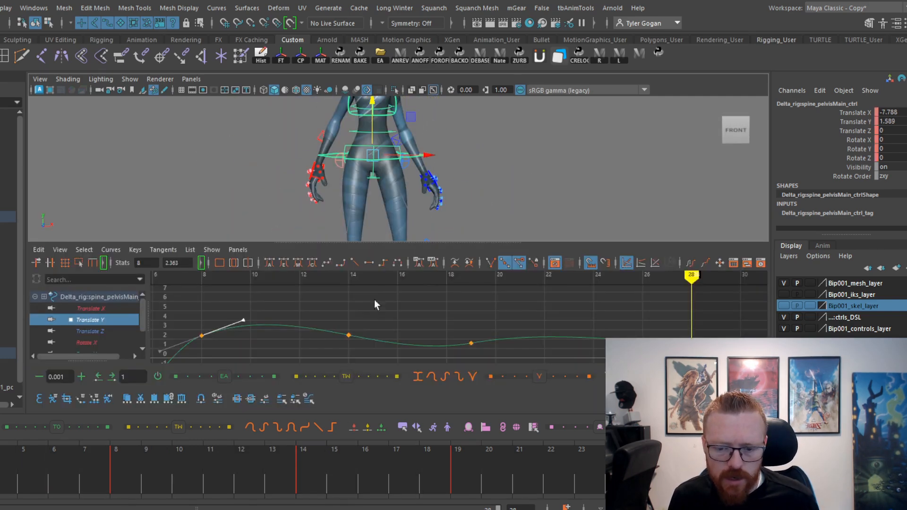
click(370, 314)
key(f)
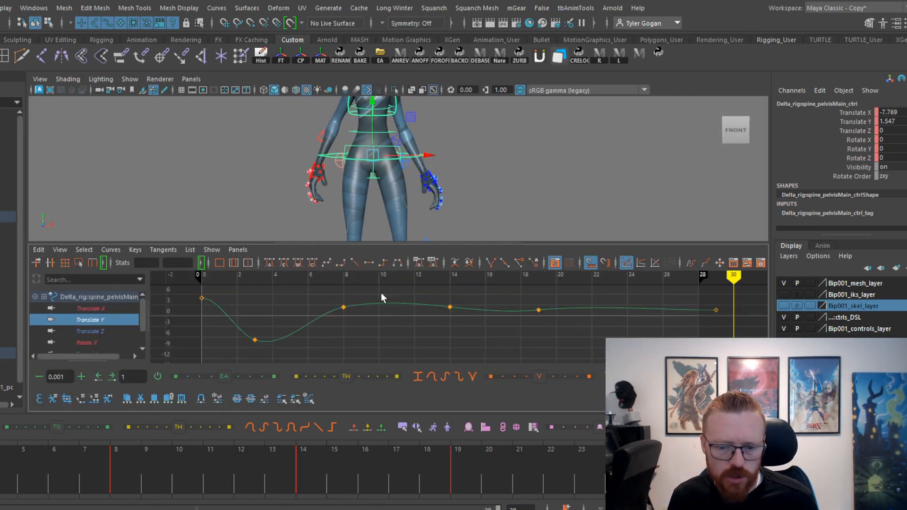
drag(732, 361, 733, 362)
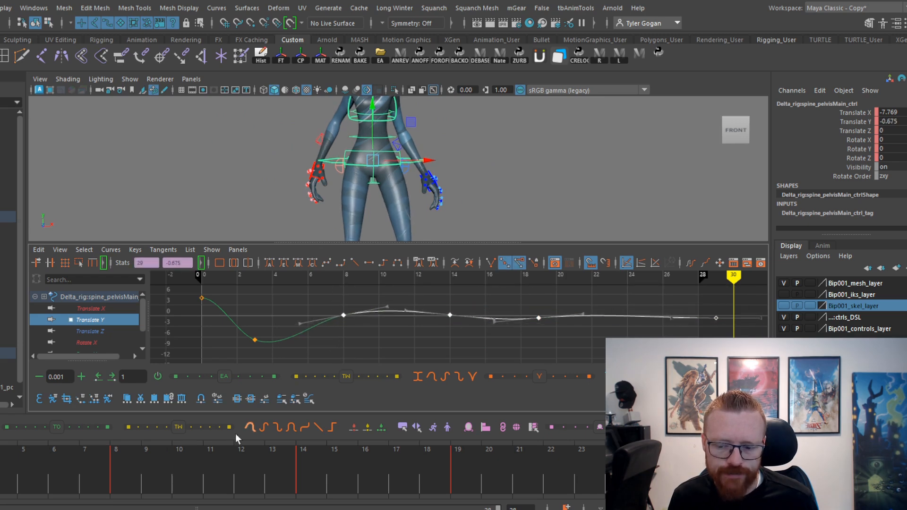
click(170, 463)
drag(170, 463, 432, 453)
key(space)
View the character from the side and readjust the Translate Y keys from frame 8 onward to an end-key value of about 0.6.
alt+drag(416, 232, 338, 238)
key(space)
alt+middle_drag(496, 226, 491, 213)
middle_drag(477, 340, 479, 333)
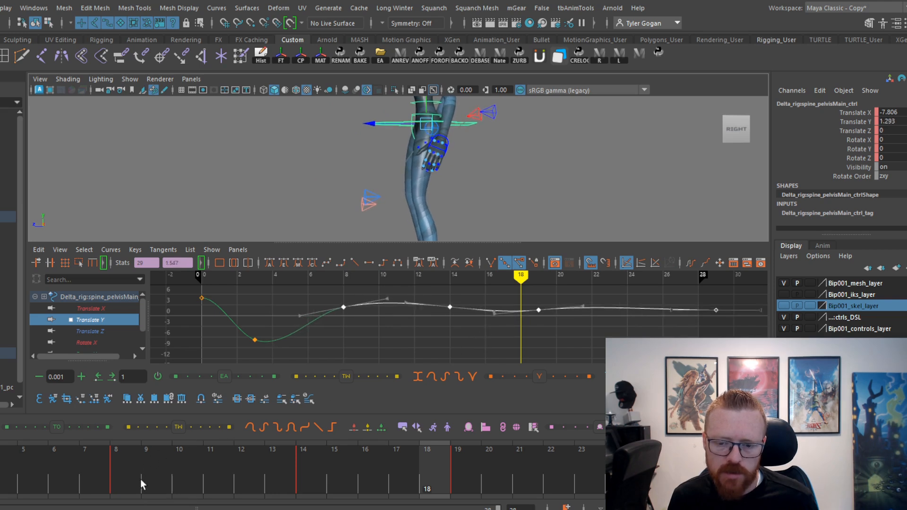
drag(142, 484, 207, 488)
middle_drag(386, 355, 385, 358)
drag(191, 474, 613, 484)
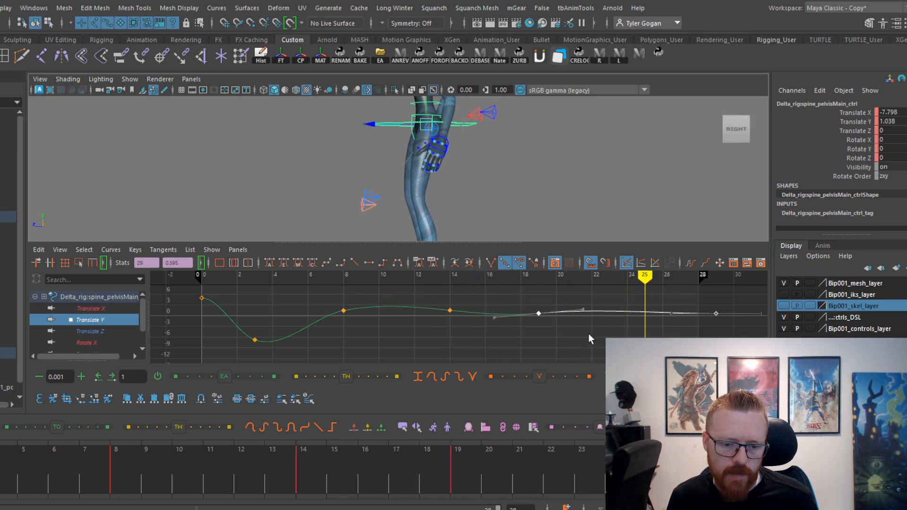
Raise the main pelvis's last two Translate Y keys, at frames 19 and 29, to an end-key value of 1.45 and replay the motion.
middle_drag(589, 334, 588, 326)
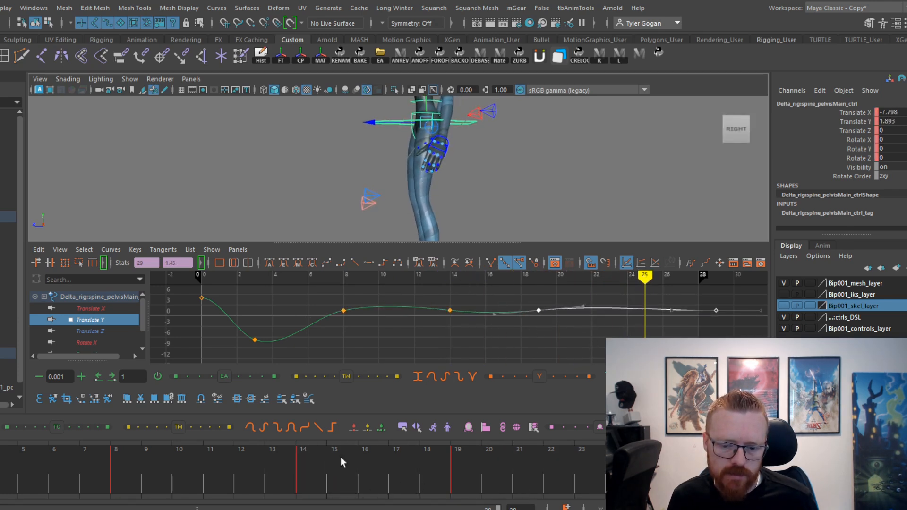
drag(341, 458, 584, 441)
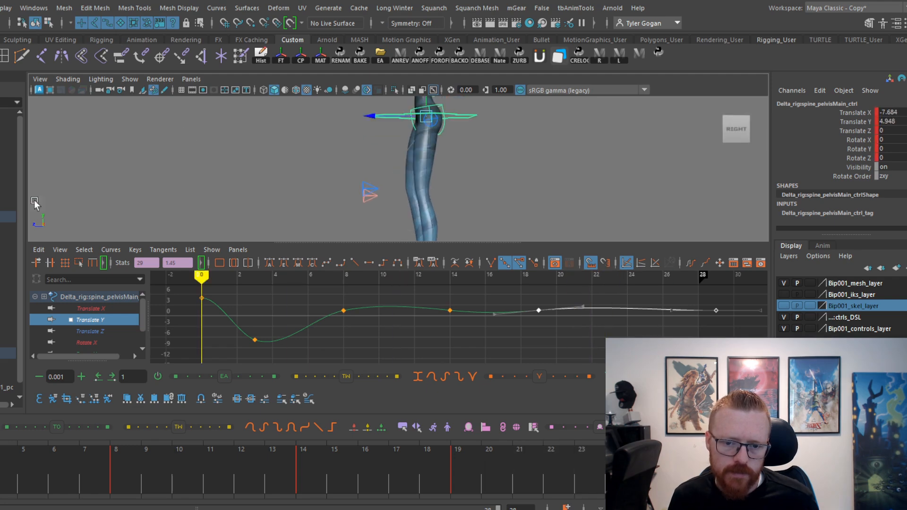
key(space)
alt+drag(421, 226, 455, 225)
alt+right_drag(456, 225, 670, 208)
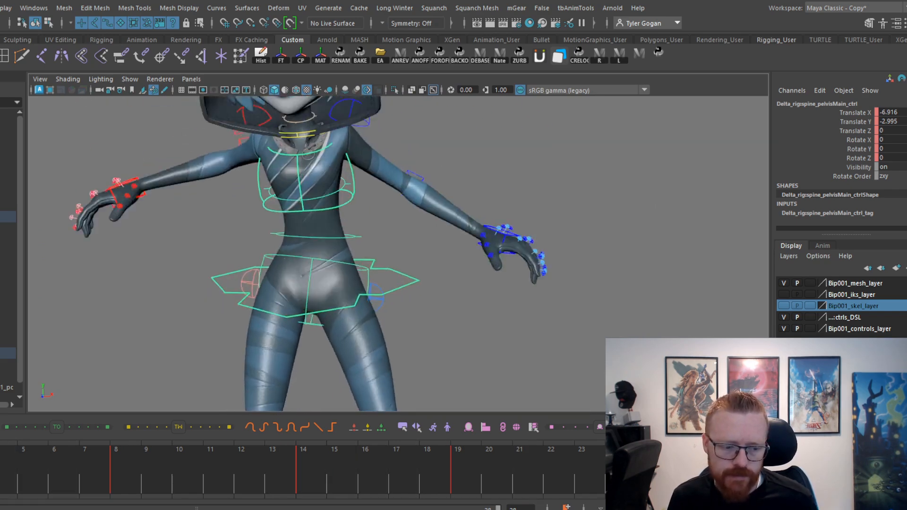
key(alt+v)
Select the inner pelvis control, scrub through the hip motion and examine its Translate X curve.
scroll(484, 225, up, 3)
click(274, 232)
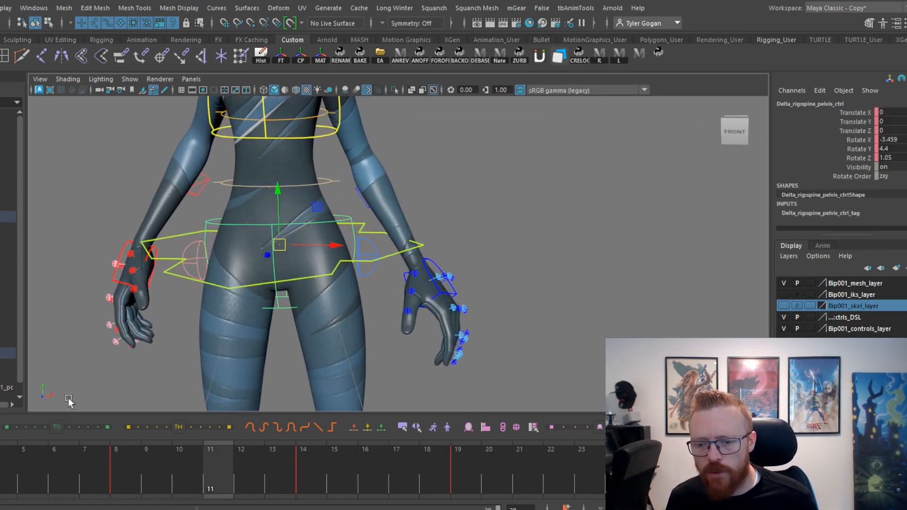
drag(17, 472, 2, 472)
alt+right_drag(307, 245, 354, 238)
alt+middle_drag(354, 239, 403, 237)
drag(4, 472, 537, 432)
key(space)
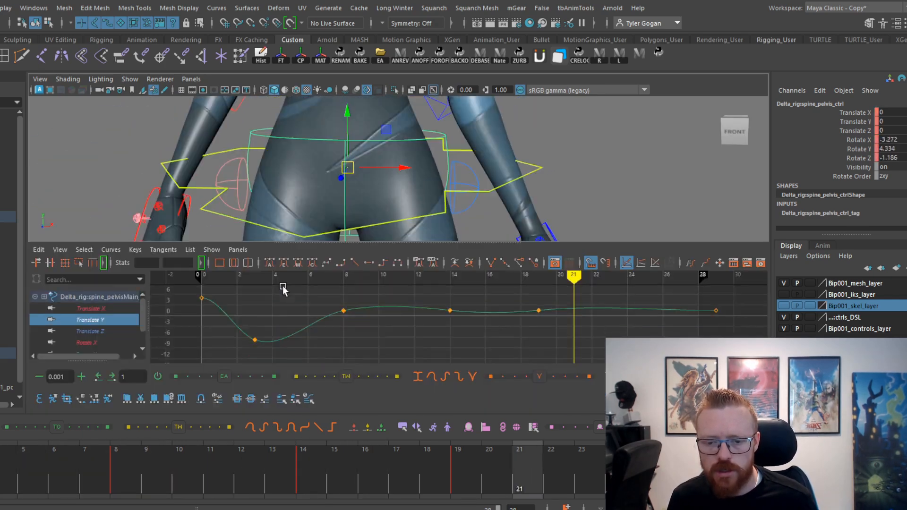
click(98, 331)
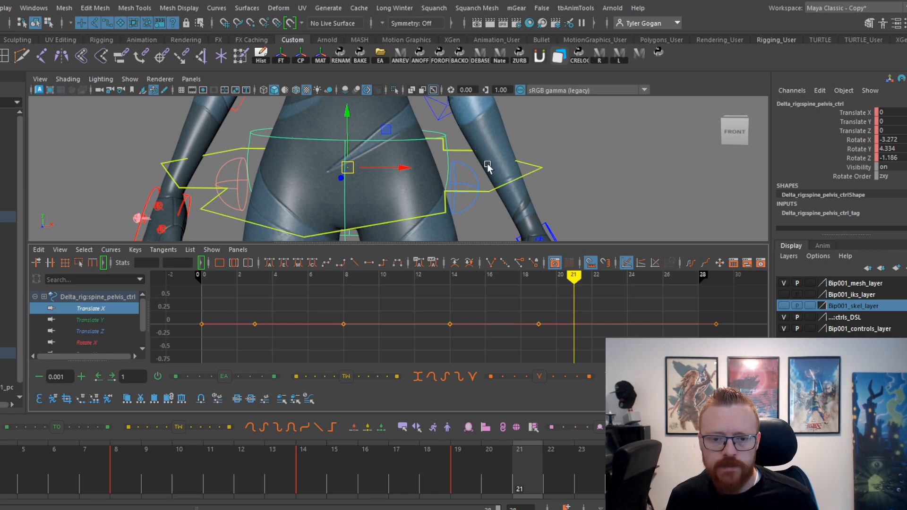
Set the main pelvis control's Translate X key on frame 19 to about -8.61 with flat tangents, and play the result.
click(538, 165)
drag(134, 454, 23, 458)
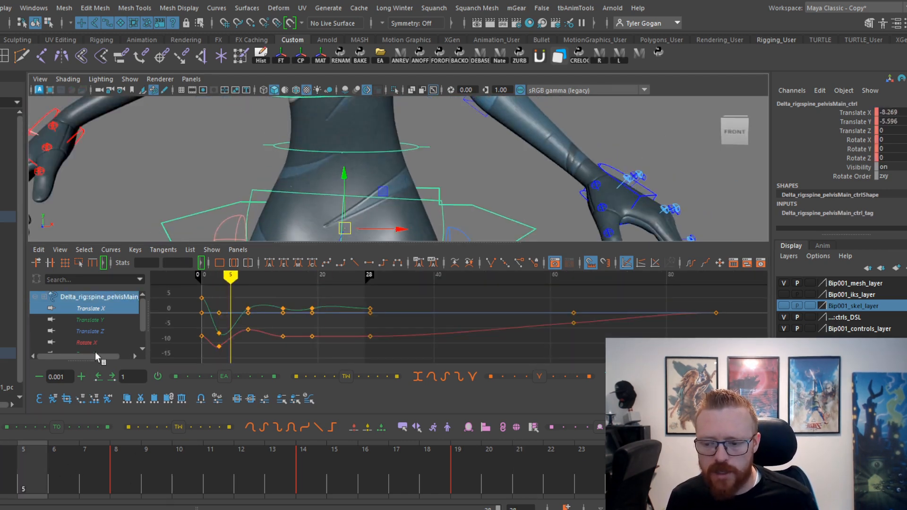
click(107, 309)
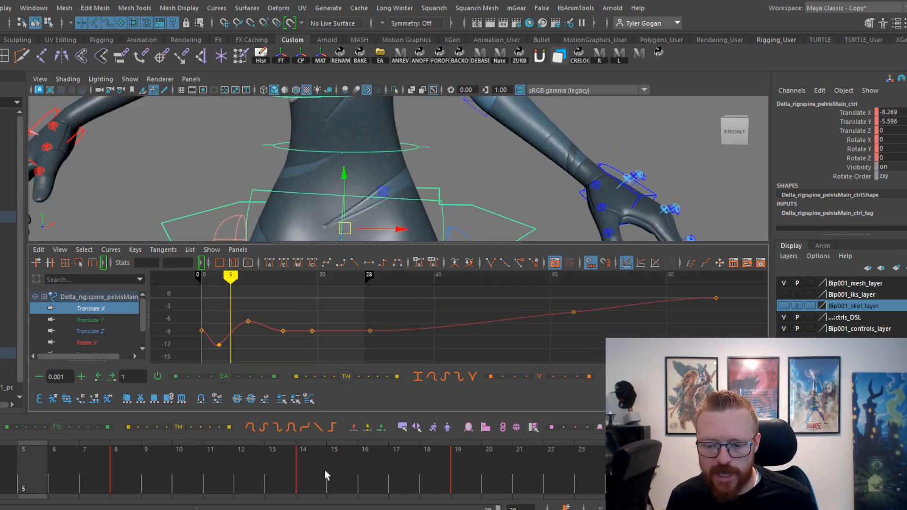
mouse_move(325, 469)
mouse_down()
mouse_move(302, 464)
mouse_move(455, 481)
mouse_move(542, 469)
mouse_move(275, 467)
mouse_move(135, 436)
mouse_move(415, 432)
mouse_move(580, 463)
mouse_up()
key(alt+v)
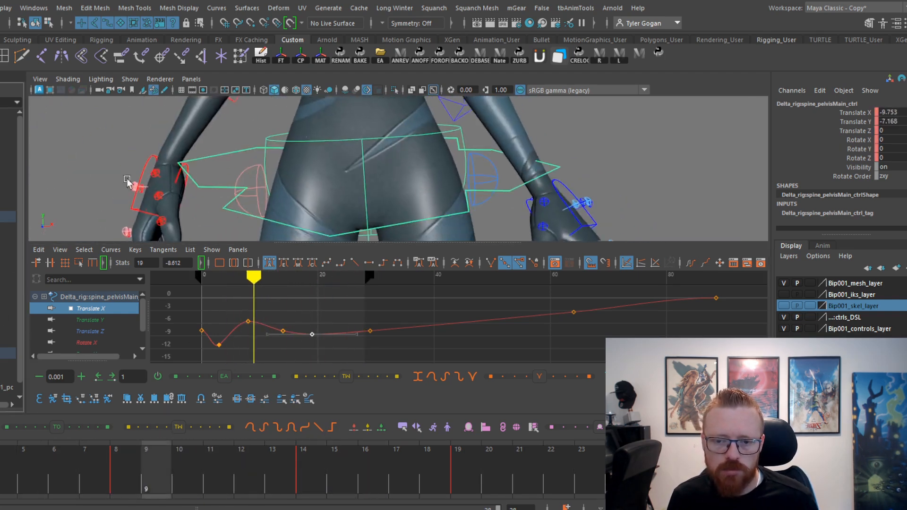
key(space)
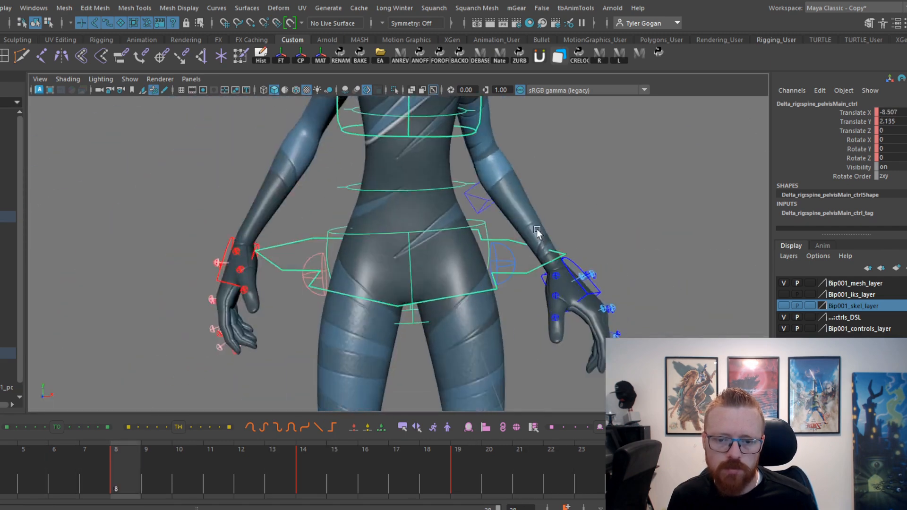
key(alt+v)
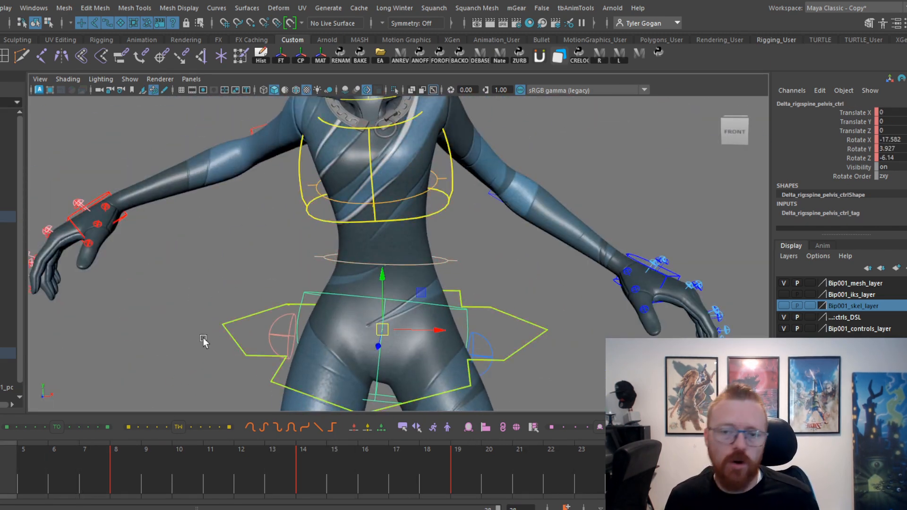
Tilt the inner pelvis control sideways on frames 14 and 19, with Rotate Z at about -4.94 on frame 19.
mouse_move(5, 460)
mouse_down()
mouse_move(292, 467)
mouse_move(520, 456)
mouse_move(147, 475)
mouse_move(534, 481)
mouse_move(303, 479)
mouse_move(449, 480)
mouse_up()
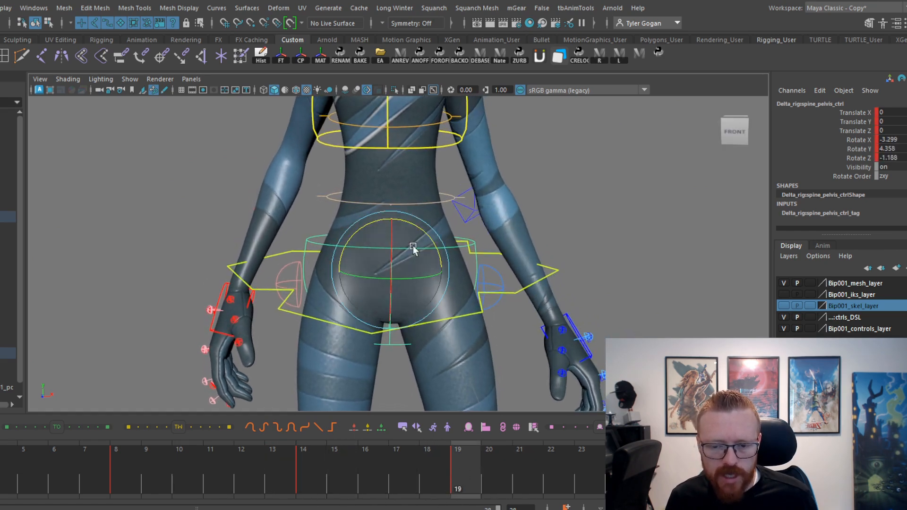
drag(325, 478, 457, 493)
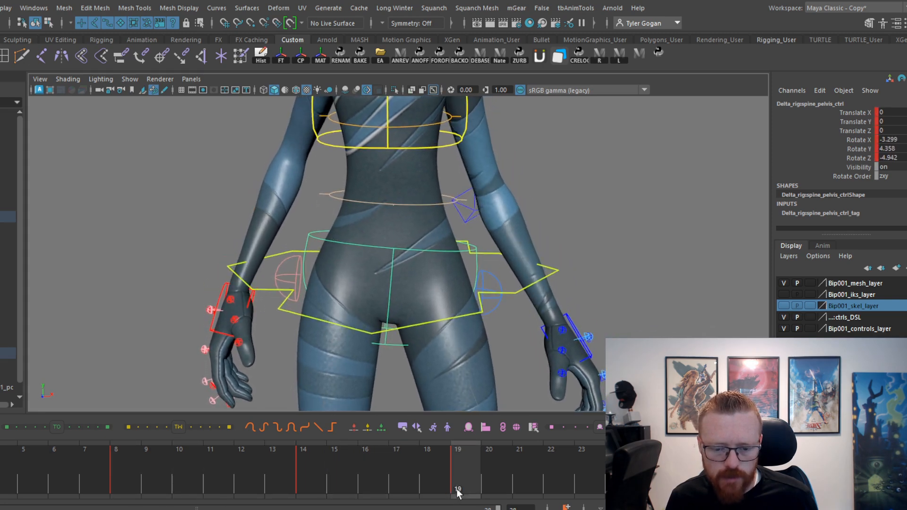
drag(299, 446, 381, 474)
Angle the frame 19 key's tangent upward on the inner pelvis control's Rotate Z curve and review the settle in playback.
key(space)
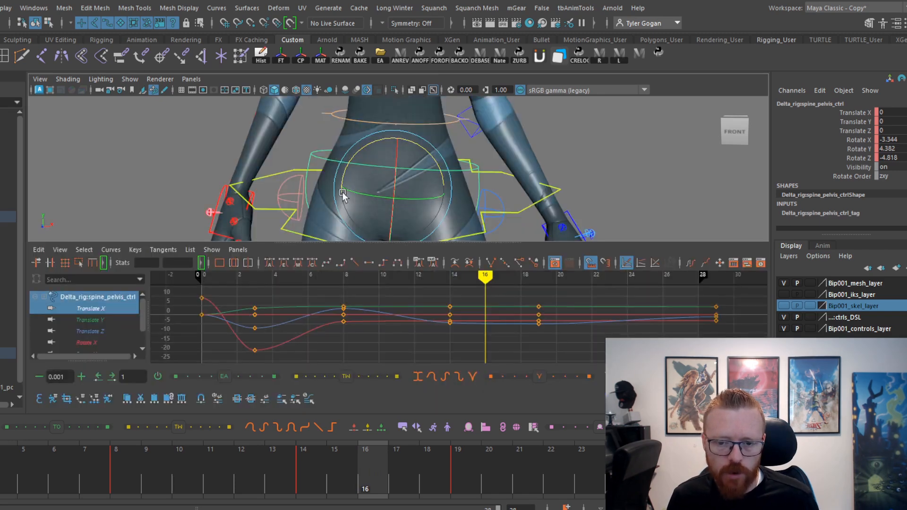
click(101, 329)
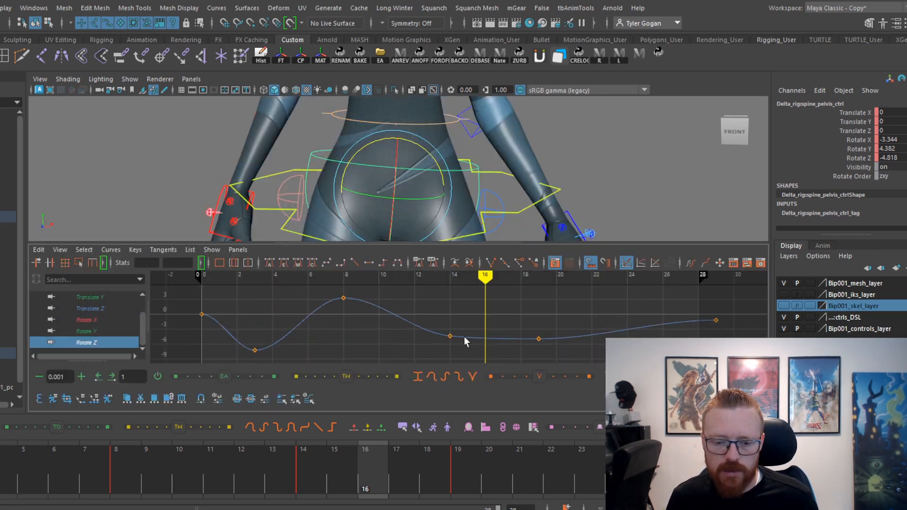
drag(306, 472, 551, 505)
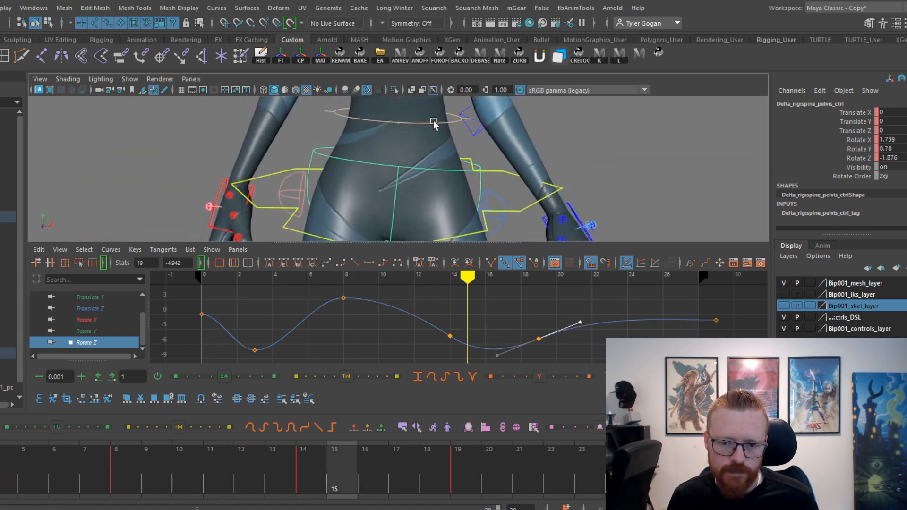
key(space)
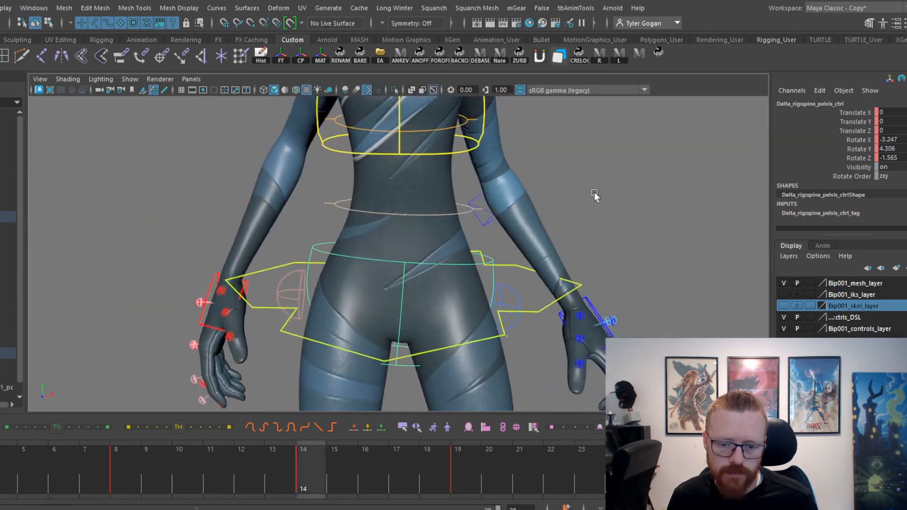
key(alt+v)
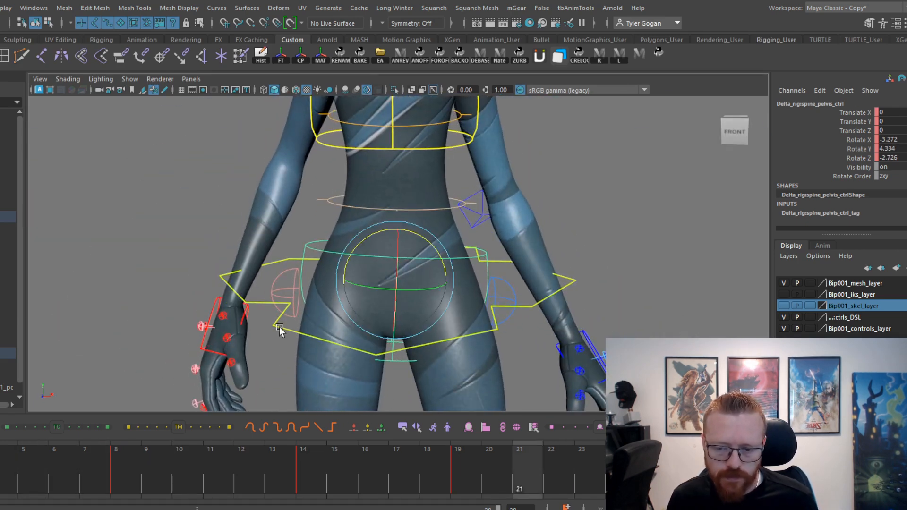
drag(357, 478, 727, 487)
key(alt+v)
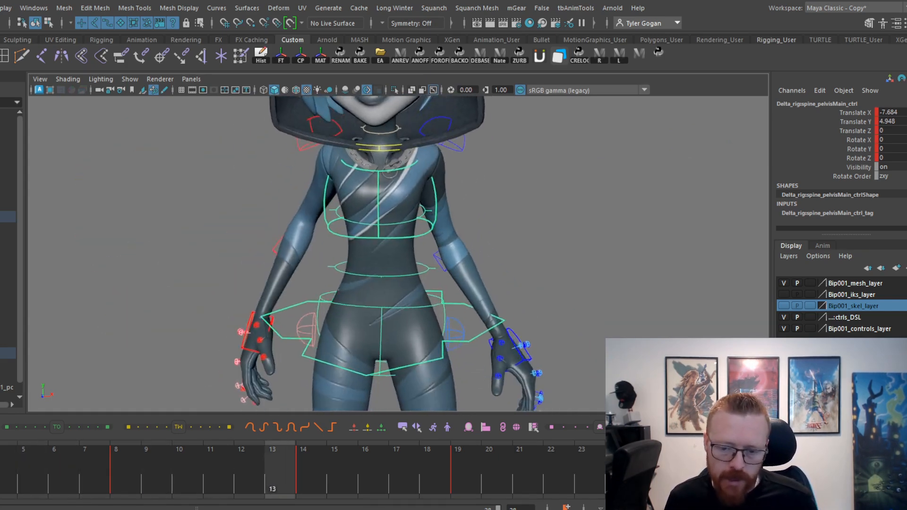
key(alt+v)
Tilt the frame 3 key's tangent downward on the inner pelvis control's Rotate Z curve and scrub the early frames.
click(340, 306)
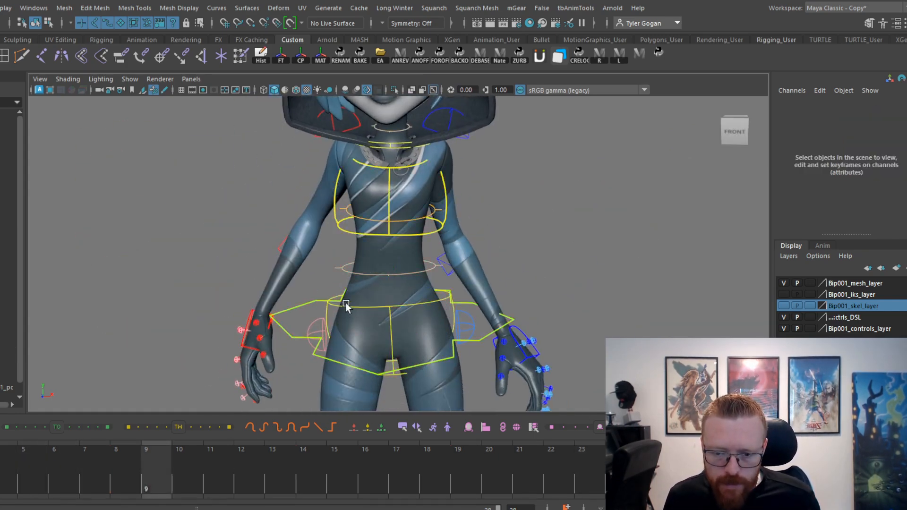
key(space)
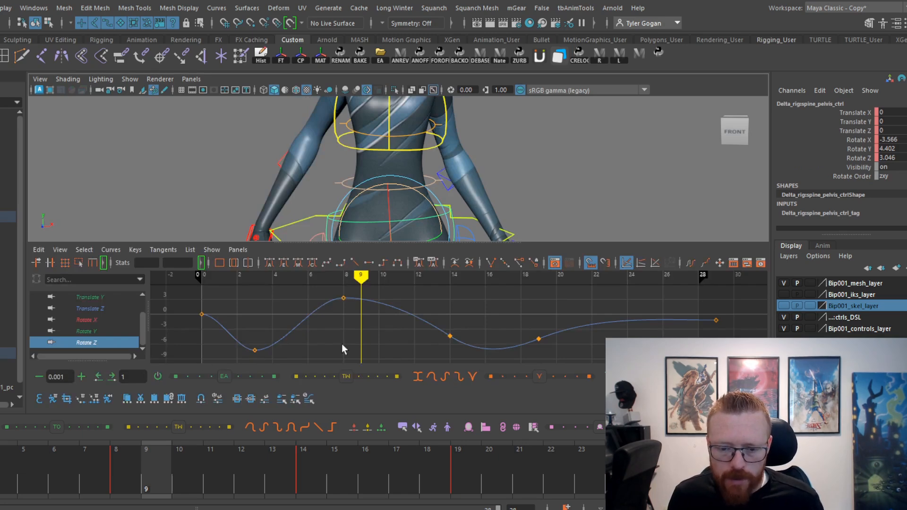
key(alt+comma)
mouse_move(146, 504)
mouse_down()
mouse_move(38, 504)
mouse_move(94, 509)
mouse_up()
alt+middle_drag(498, 151, 488, 142)
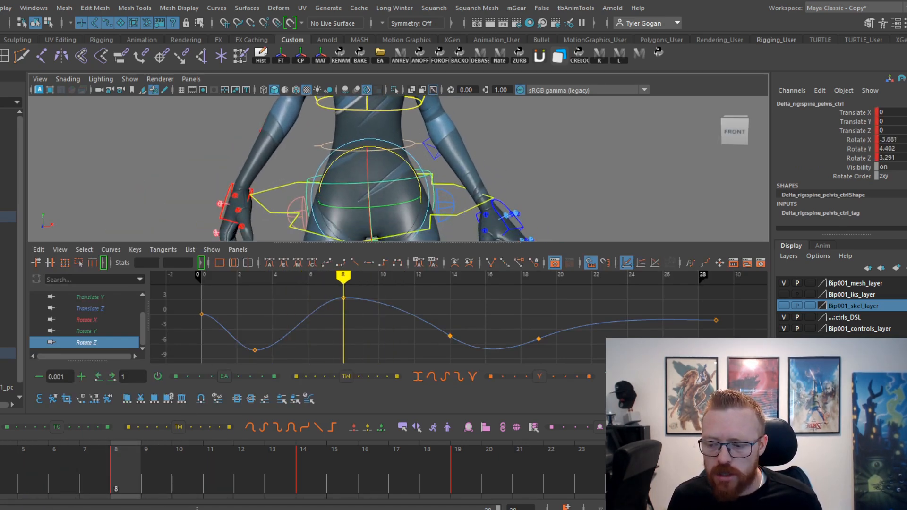
drag(1, 500, 32, 477)
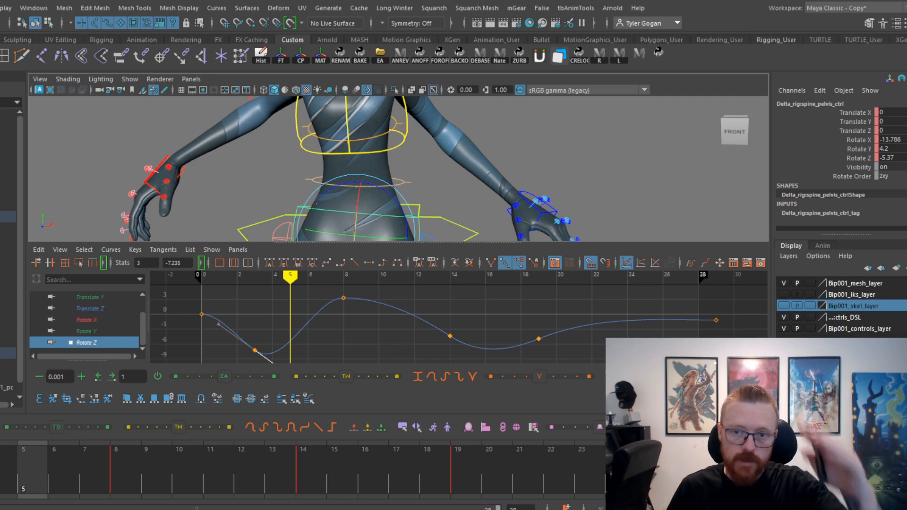
Angle the frame 8 key's tangent upward on the inner pelvis control's Rotate Z curve and review the motion in playback.
drag(0, 501, 211, 501)
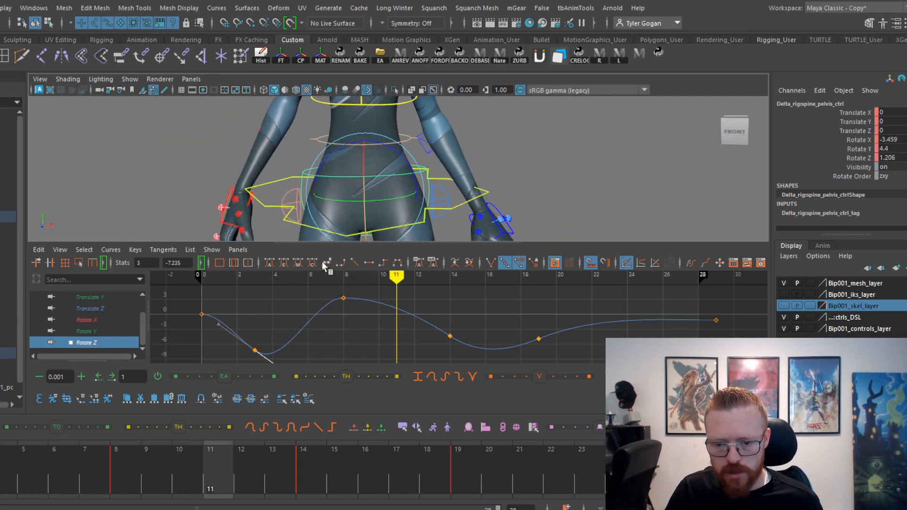
click(358, 297)
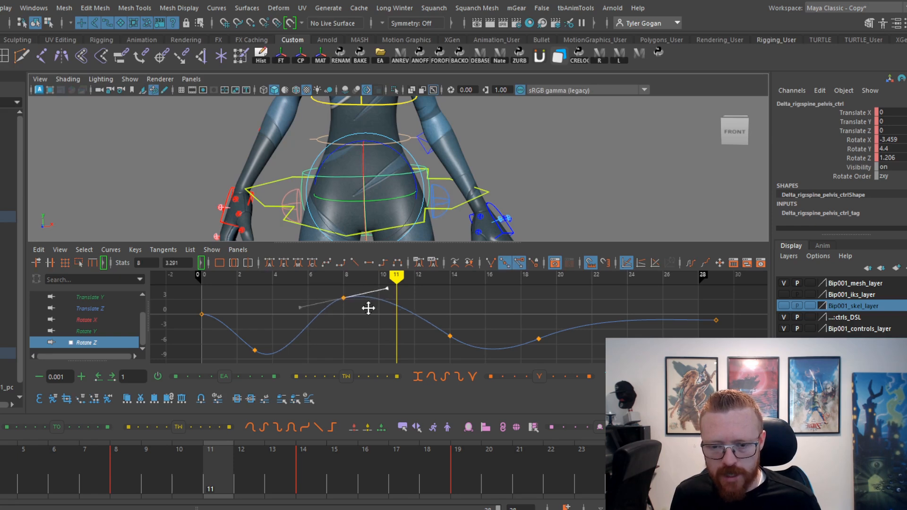
drag(141, 482, 466, 470)
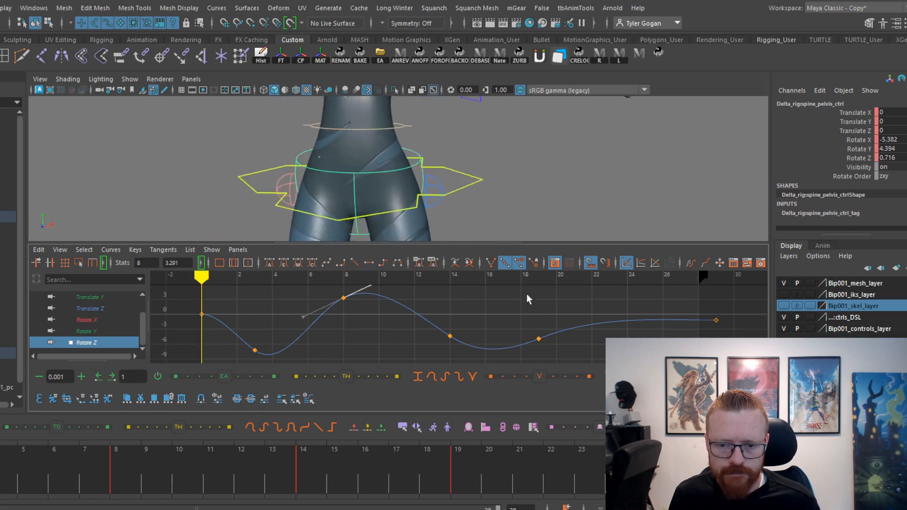
key(space)
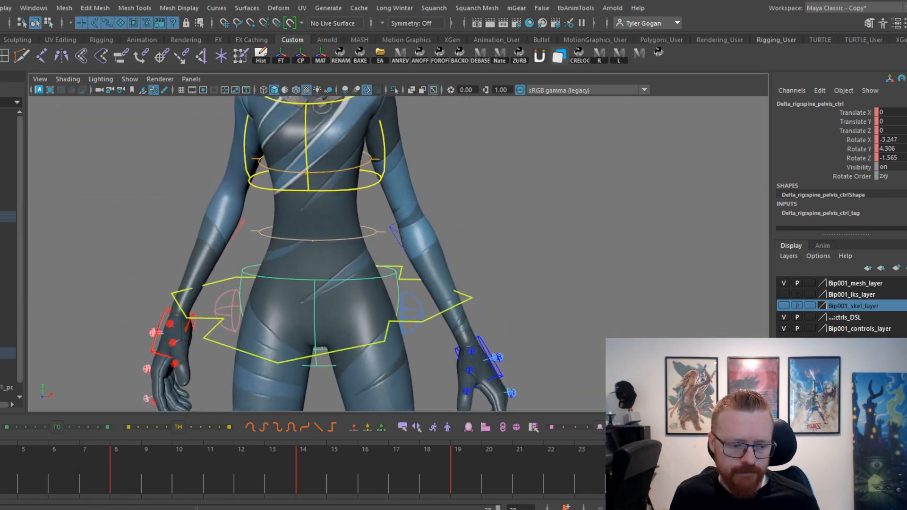
key(space)
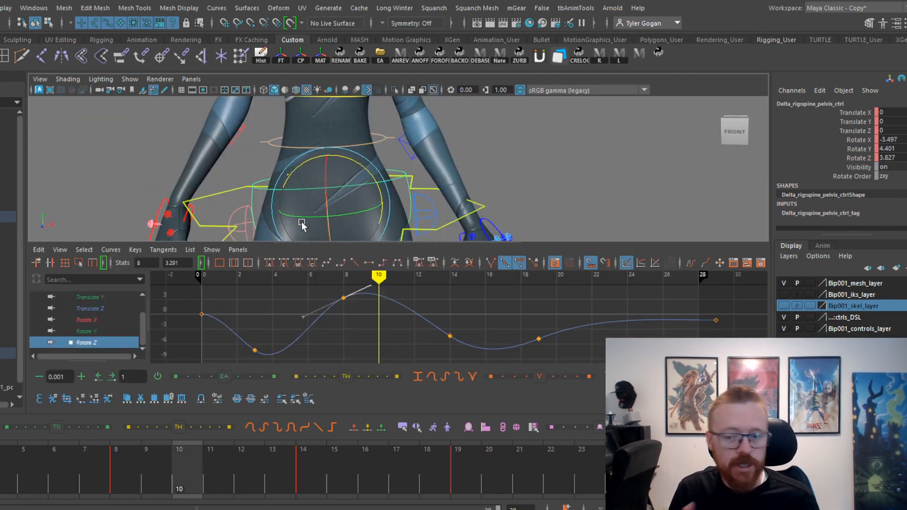
Try shifting the inner pelvis control's keys between frames 2 and 20 one frame earlier, play the result, and undo the shift.
shift+drag(2, 482, 496, 481)
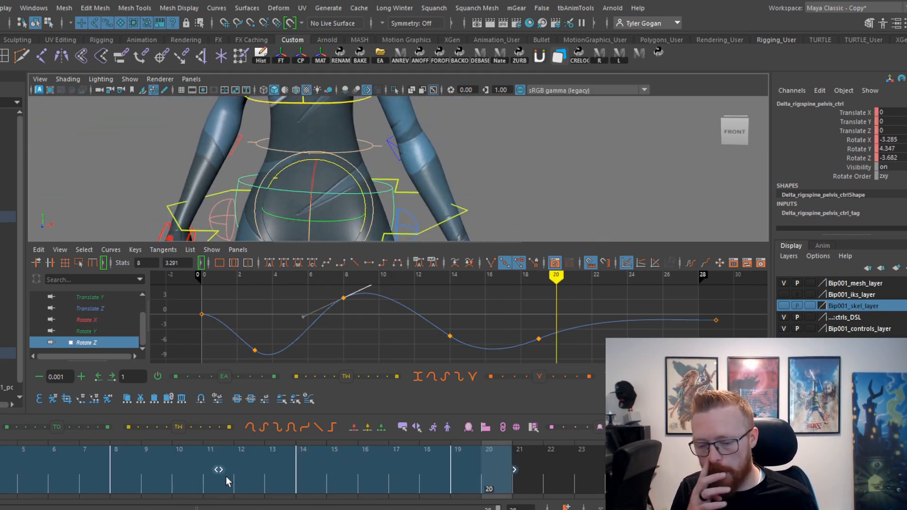
drag(221, 471, 202, 479)
click(552, 477)
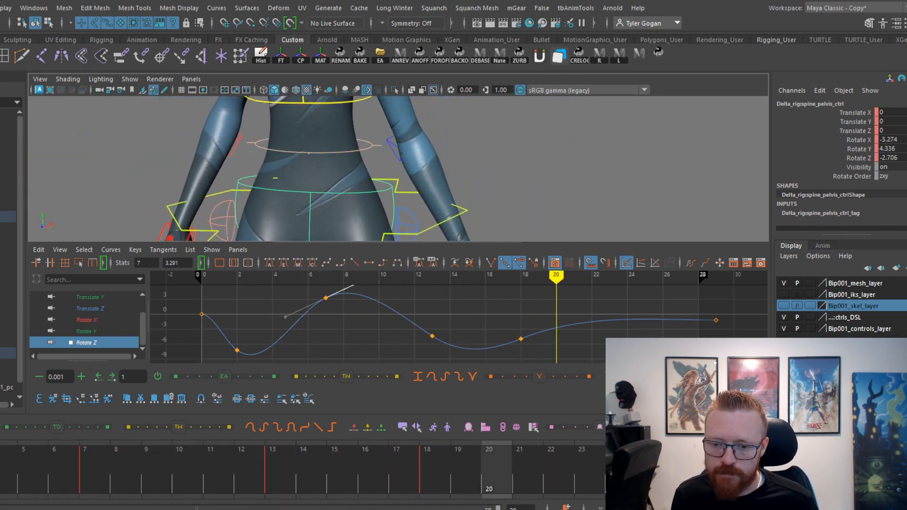
key(space)
key(alt+v)
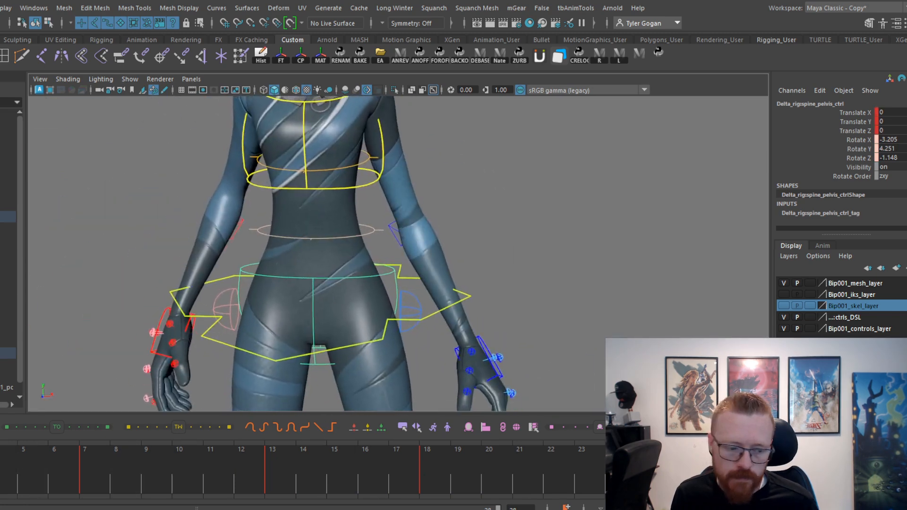
key(alt+v)
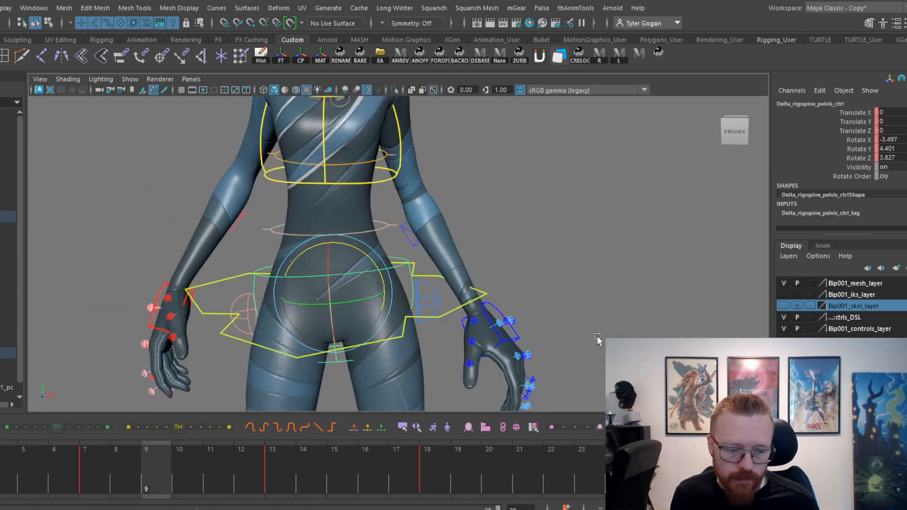
key(space)
key(ctrl+z)
key(ctrl+z)
Shift the inner pelvis control's keys between frames 2 and 20 one frame later, and play the result with the rig controls hidden.
click(273, 377)
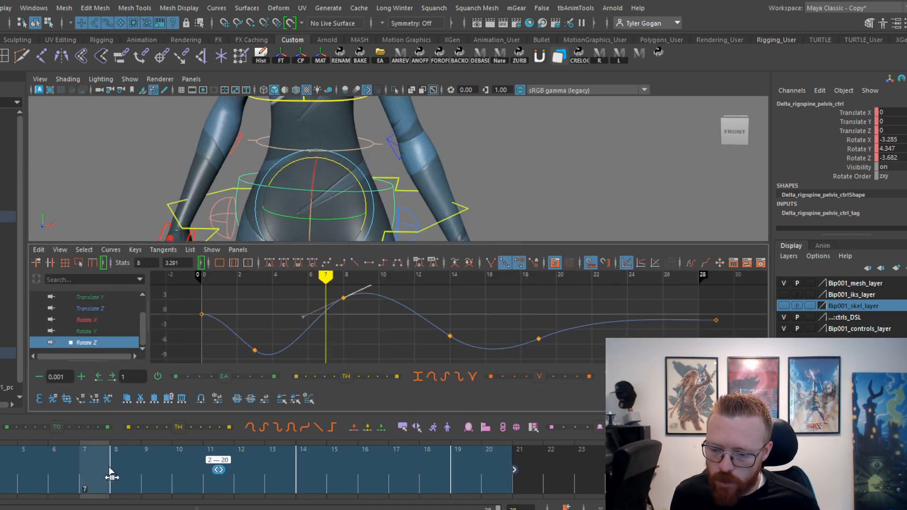
middle_drag(110, 468, 127, 467)
drag(1, 463, 127, 456)
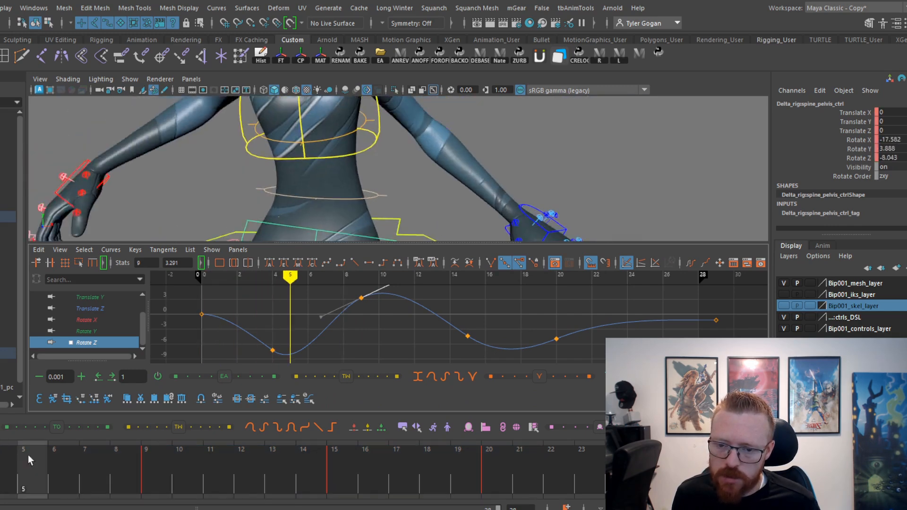
drag(320, 424, 445, 428)
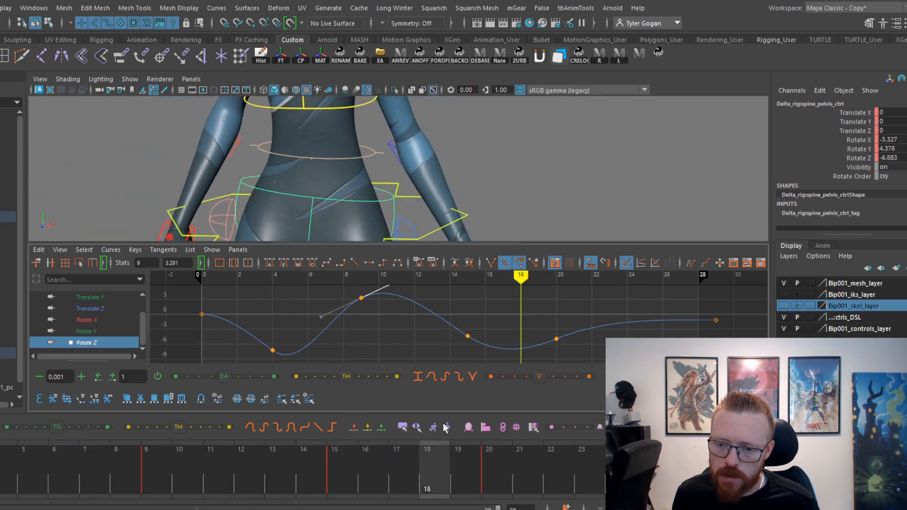
key(space)
key(alt+v)
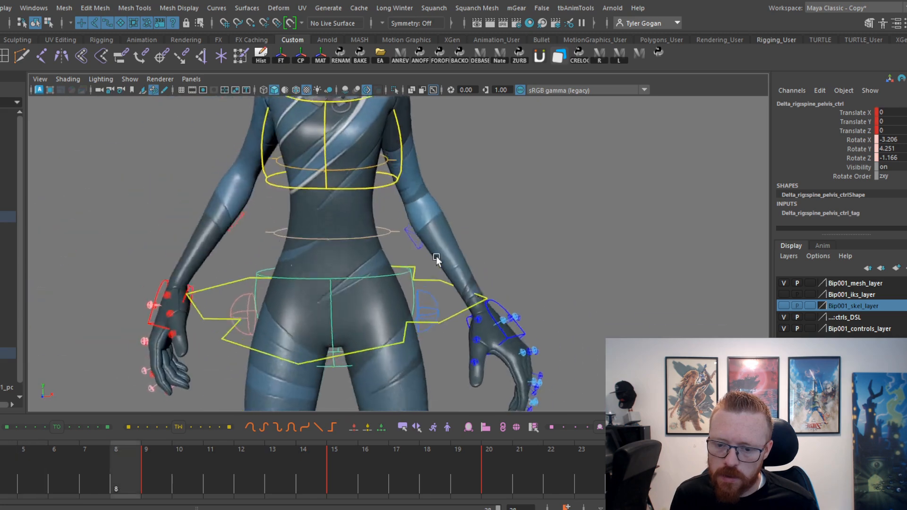
key(alt+1)
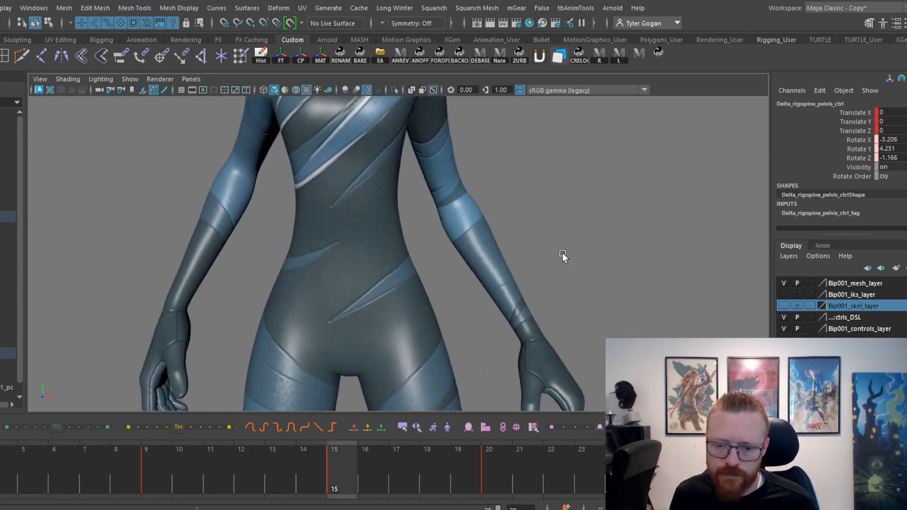
key(space)
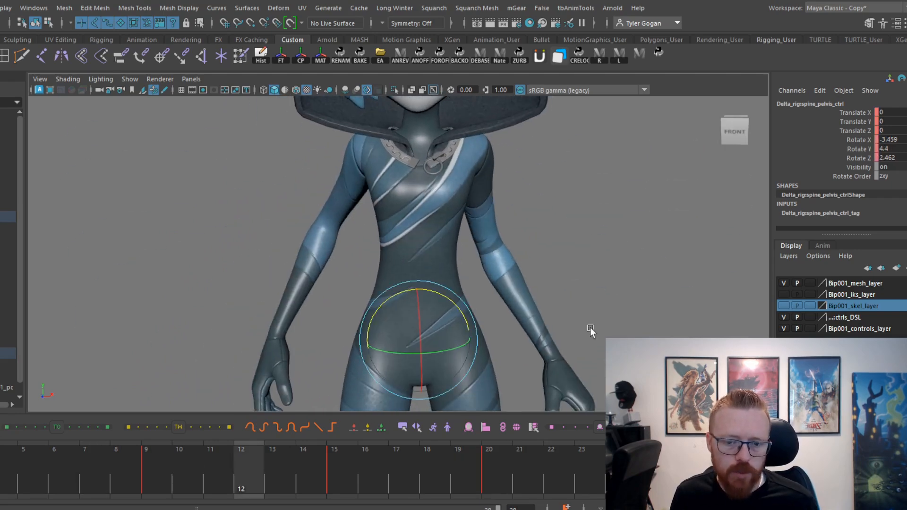
Select the chest control and shift its keys between frames 2 and 21 two frames later to offset it from the hips.
key(space)
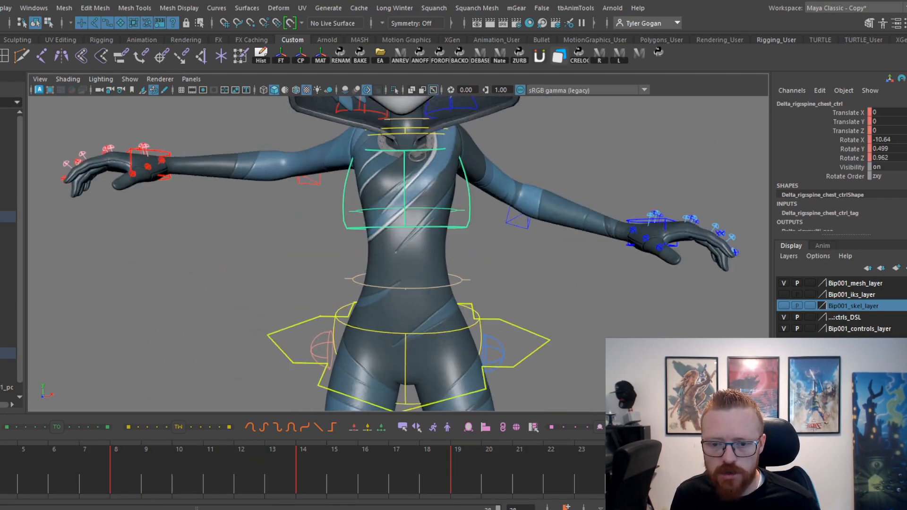
key(space)
alt+middle_drag(366, 267, 299, 271)
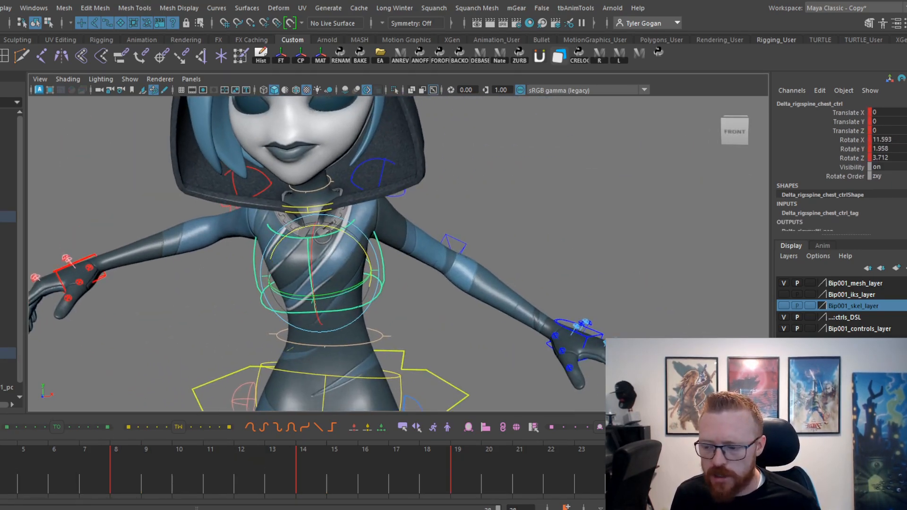
key(space)
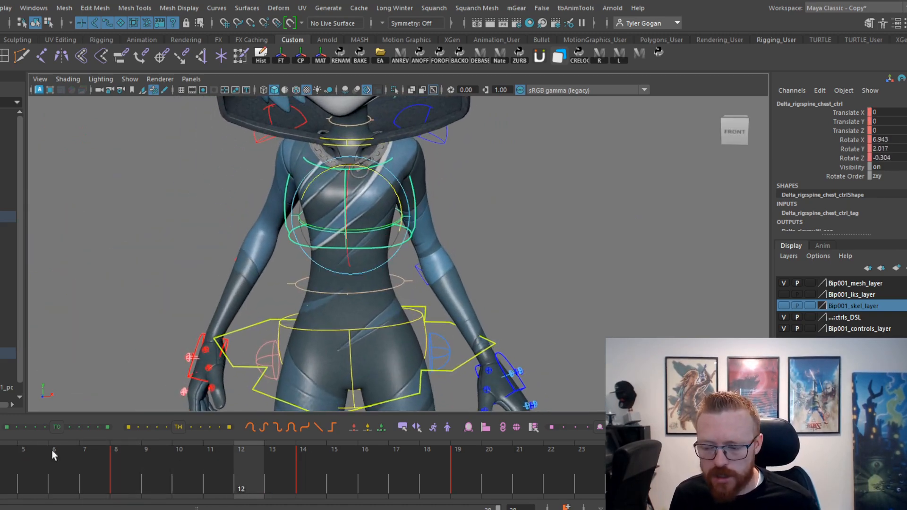
shift+drag(53, 455, 529, 451)
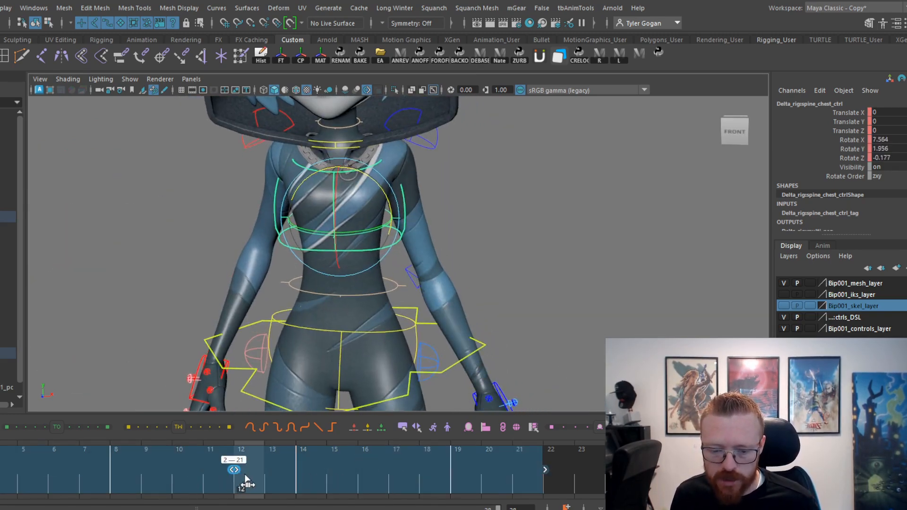
drag(0, 474, 517, 427)
drag(599, 410, 435, 392)
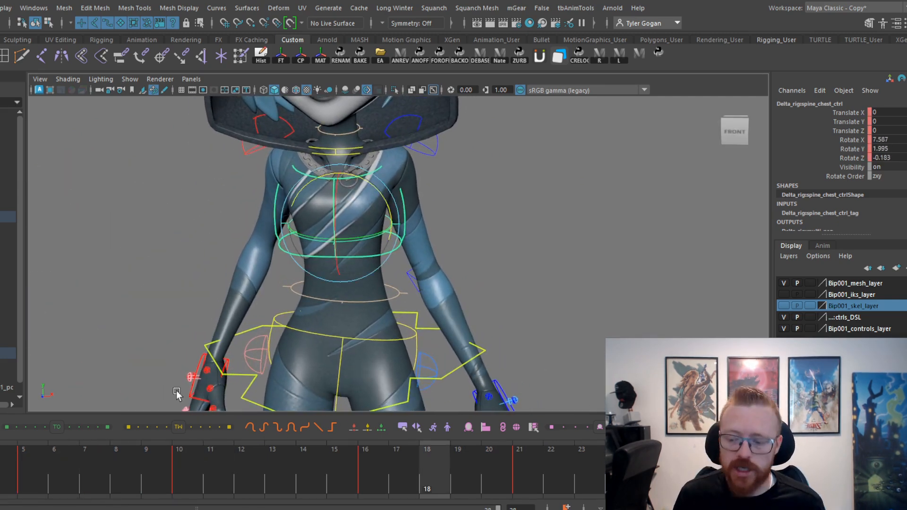
Raise the chest control on frame 0 to a Translate Y of about 1.26 and scrub the early frames.
drag(0, 479, 0, 475)
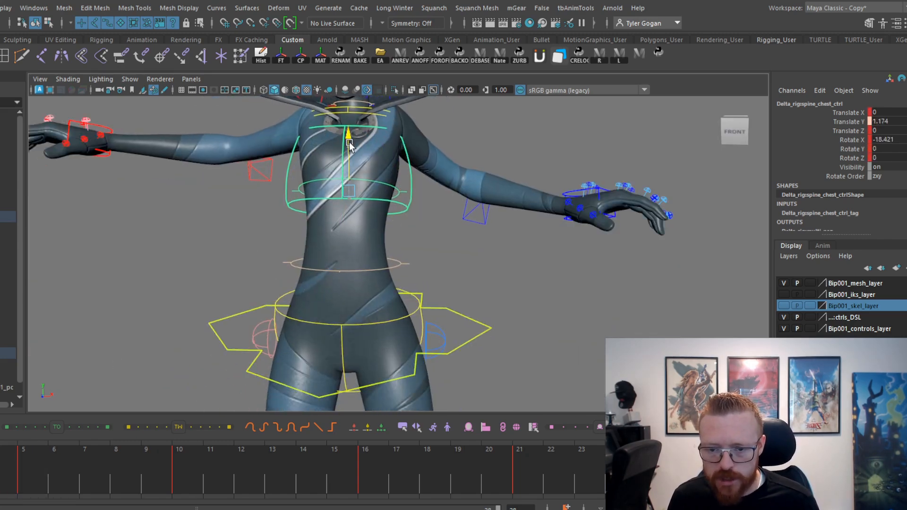
drag(0, 475, 40, 475)
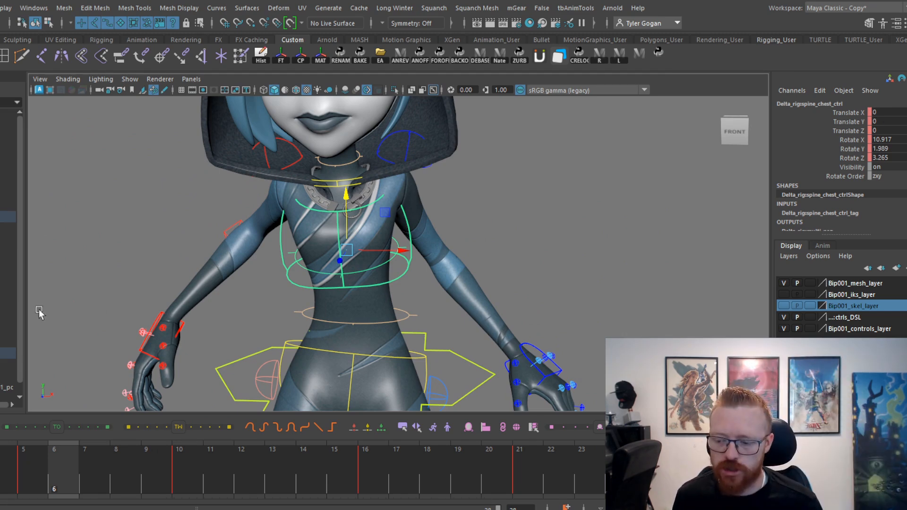
drag(10, 472, 97, 481)
Isolate the chest control's Translate Y curve and tilt its tangents downward on frame 5 and upward on frame 10.
key(space)
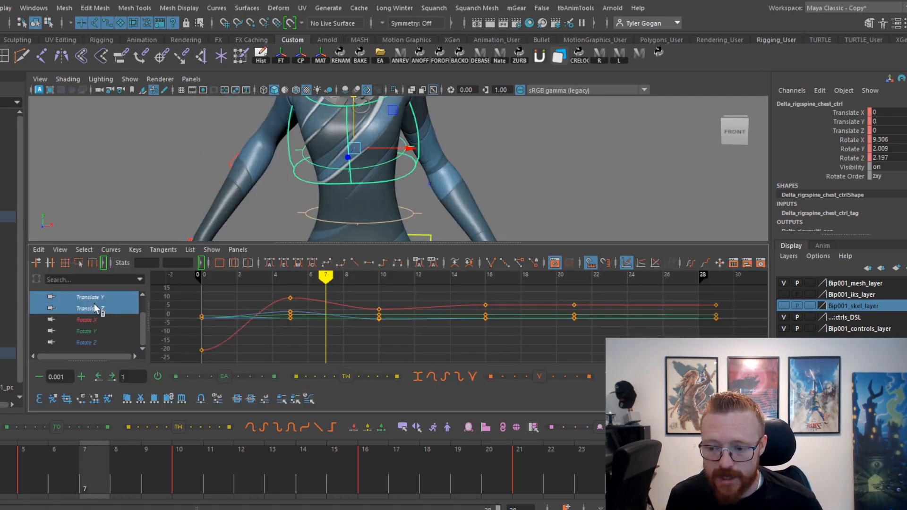
drag(94, 303, 95, 308)
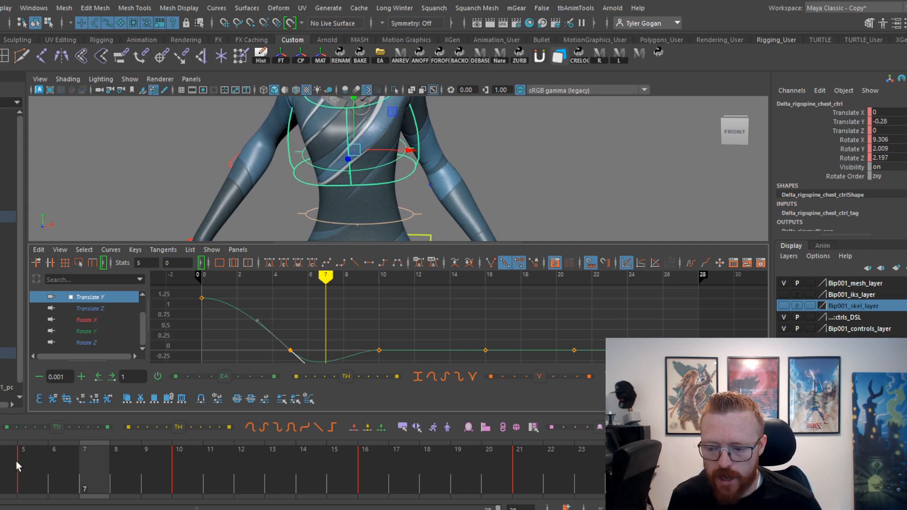
drag(16, 461, 217, 480)
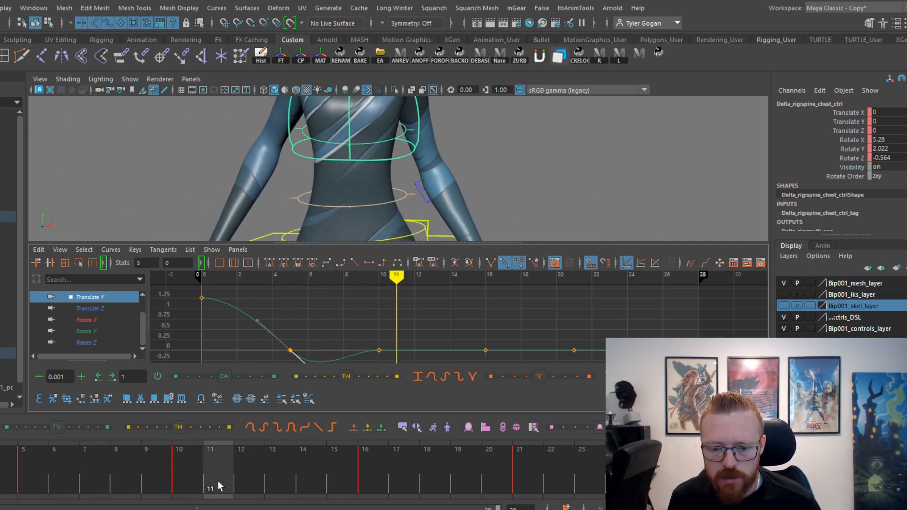
click(379, 350)
drag(418, 351, 421, 332)
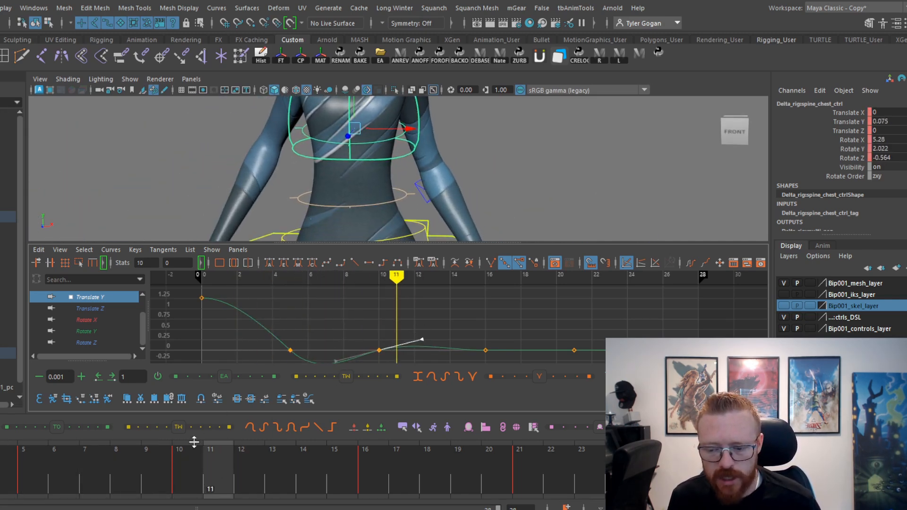
drag(194, 442, 458, 468)
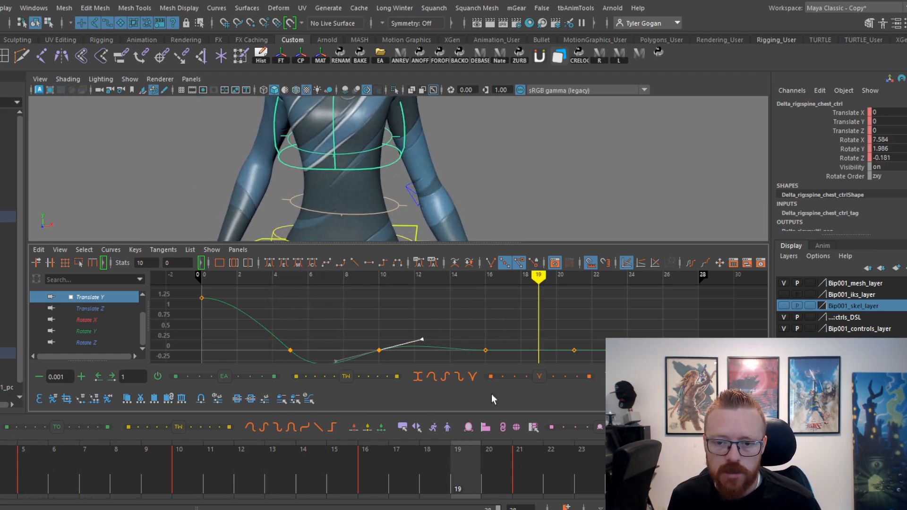
Tilt the frame 16 key's tangent slightly downward on the chest control's Translate Y curve and play the animation.
key(w)
click(489, 352)
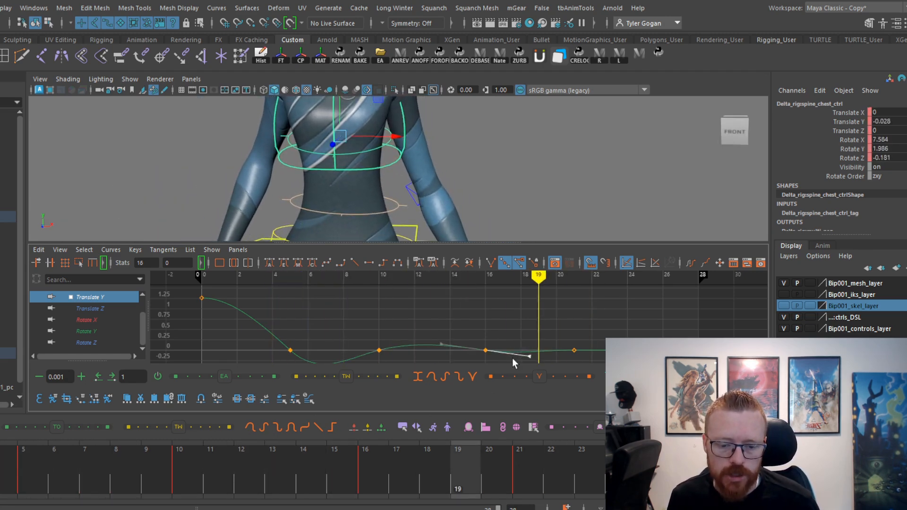
drag(189, 467, 0, 468)
key(alt+v)
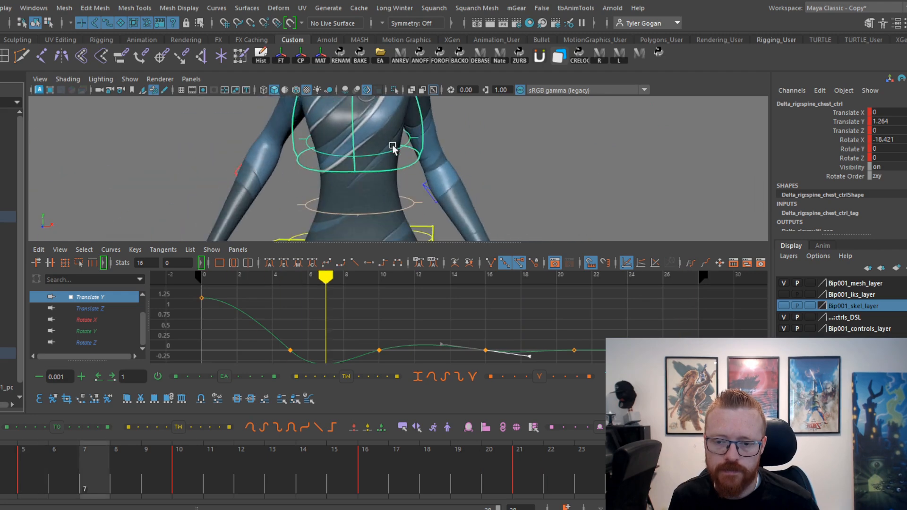
key(space)
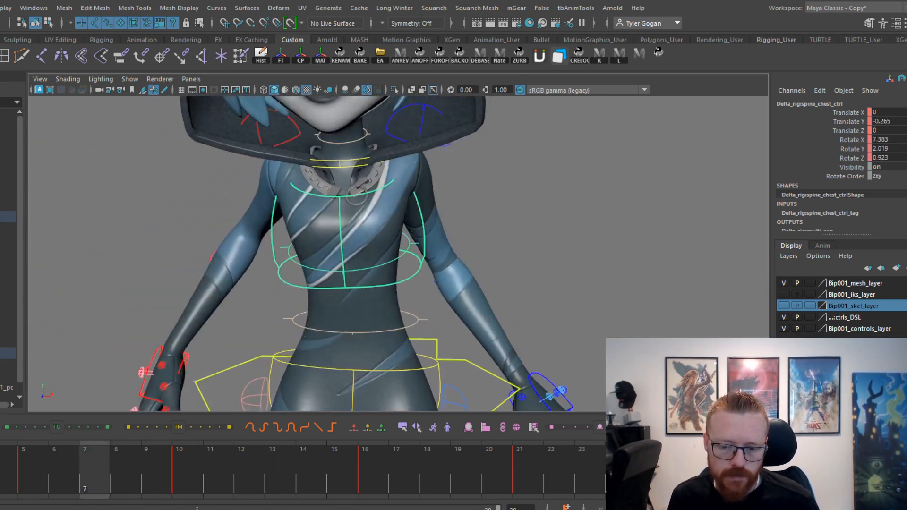
key(alt+v)
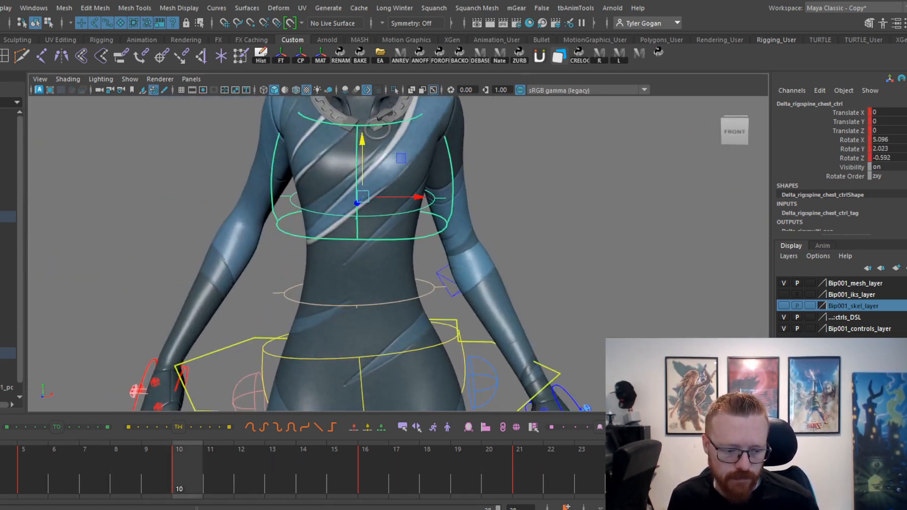
key(space)
Steepen the frame 5 key's downward tangent on the chest control's Translate Y curve for a deeper dip, and review it in playback.
drag(0, 486, 69, 489)
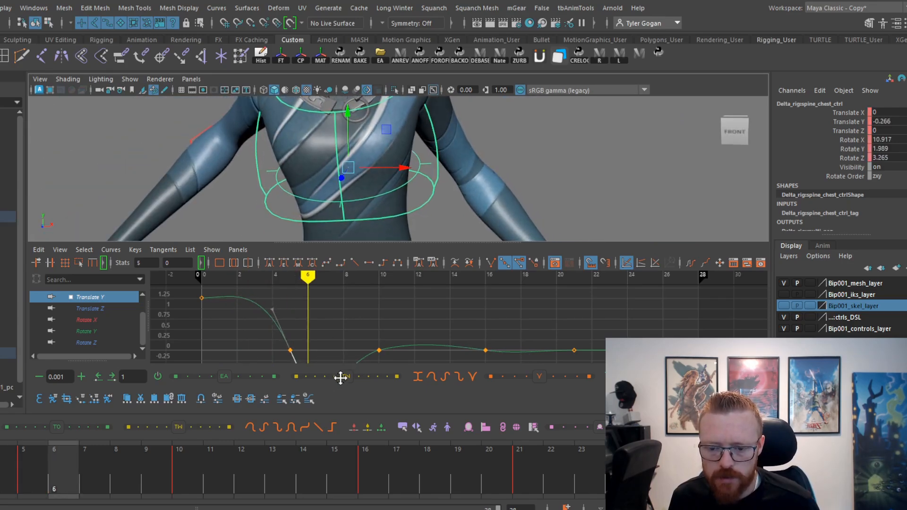
alt+middle_drag(331, 343, 338, 328)
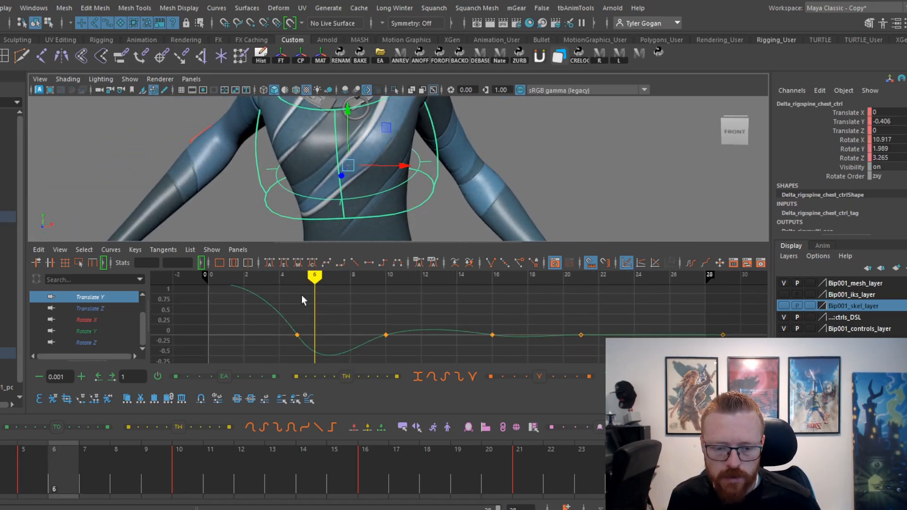
key(alt+v)
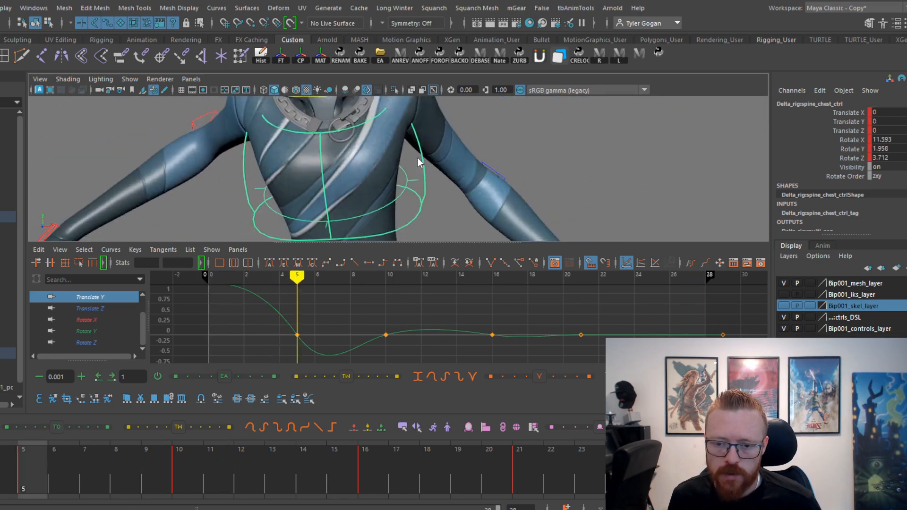
key(space)
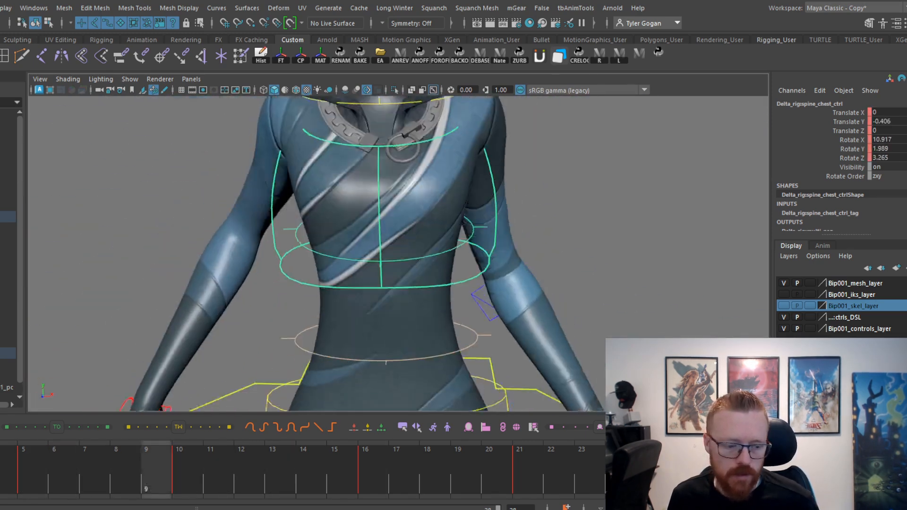
key(alt+v)
key(alt+v)
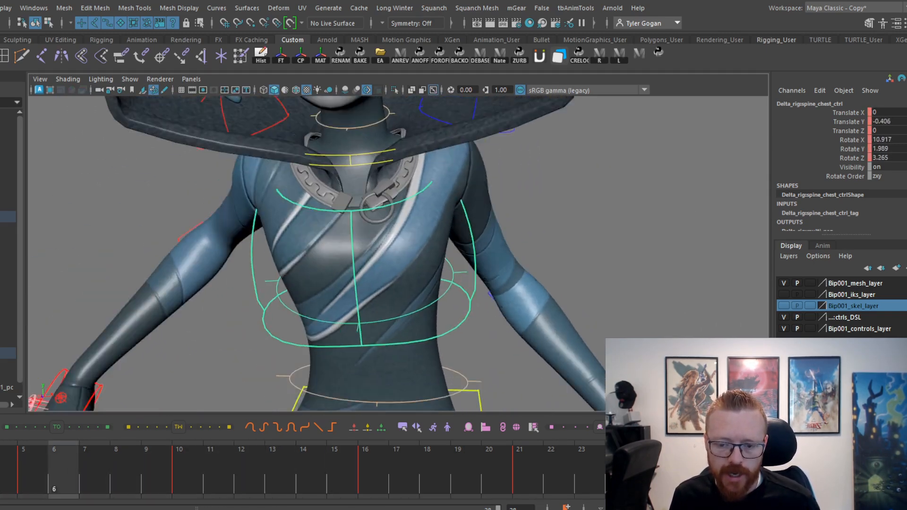
Isolate the chest control's Rotate Z curve, undo the frame 10 value change, and tilt that key's tangent downward.
scroll(528, 317, down, 2)
alt+middle_drag(507, 304, 475, 274)
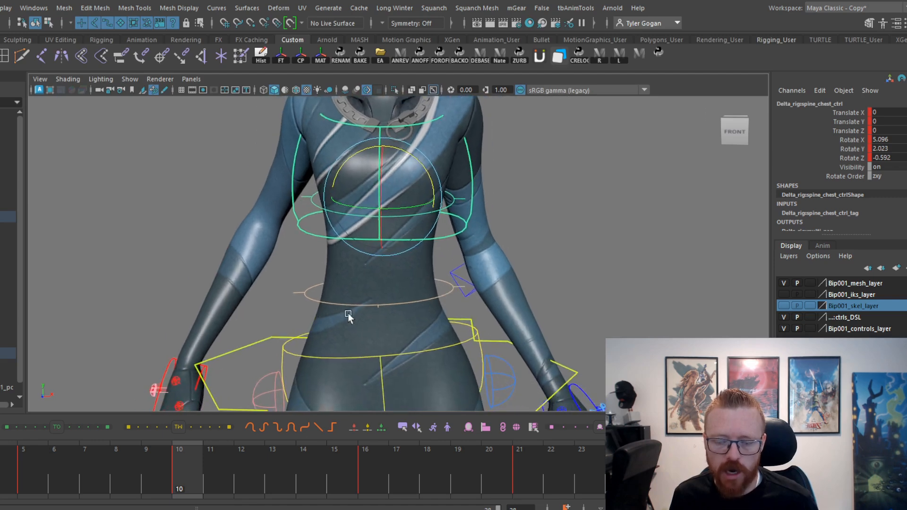
key(space)
click(95, 342)
key(f)
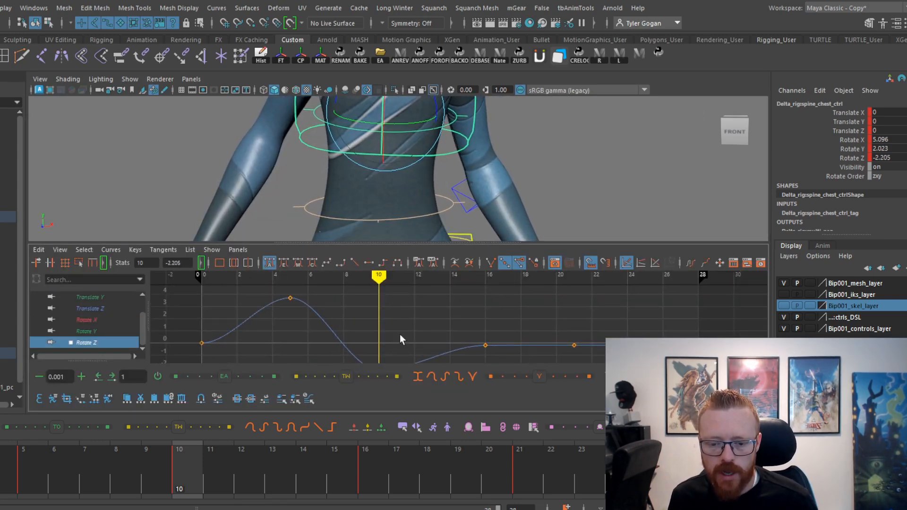
key(ctrl+z)
drag(407, 328, 432, 358)
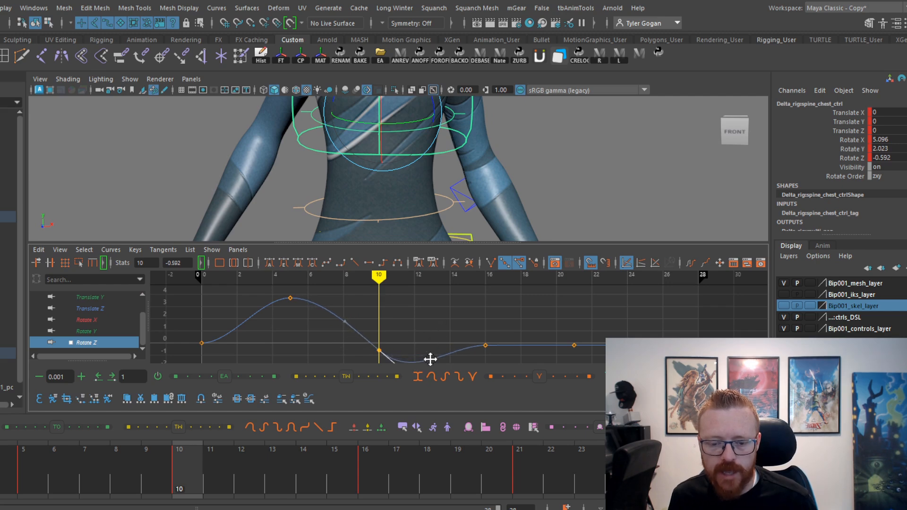
Tilt the frame 5 key's tangent upward on the chest control's Rotate Z curve and scrub the early frames against the hips.
drag(5, 487, 86, 489)
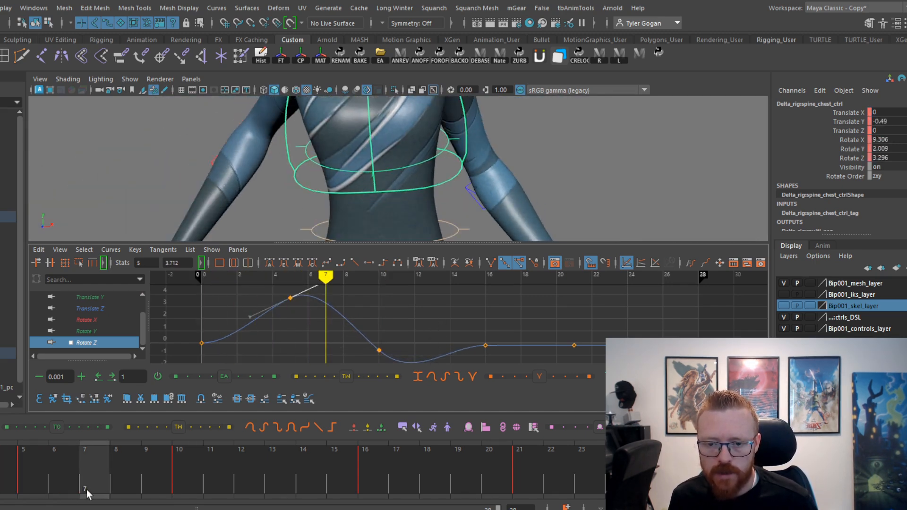
key(space)
key(space)
drag(0, 487, 123, 486)
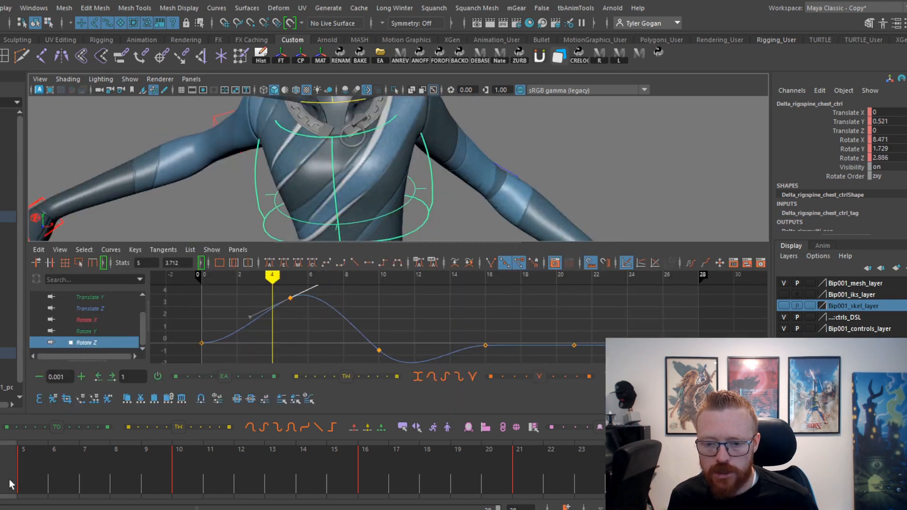
key(space)
drag(0, 486, 66, 477)
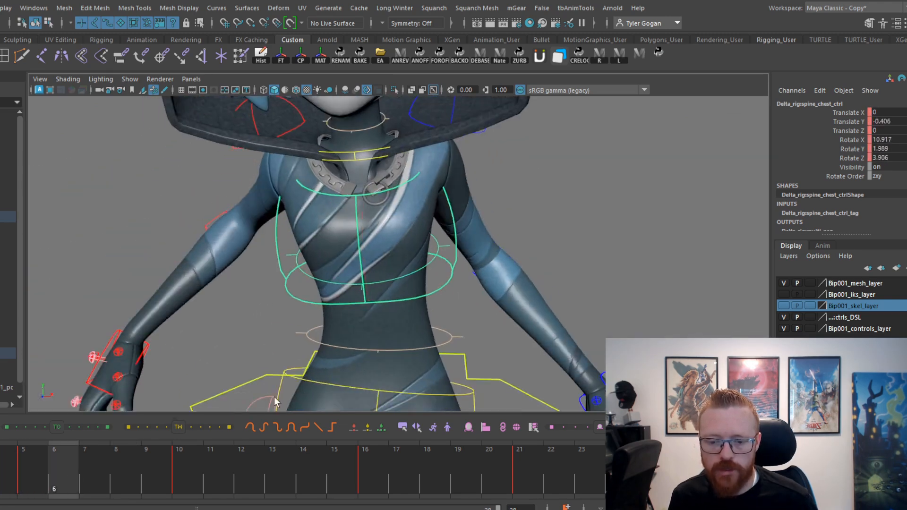
alt+middle_drag(359, 388, 374, 279)
drag(10, 476, 130, 453)
alt+middle_drag(371, 315, 330, 339)
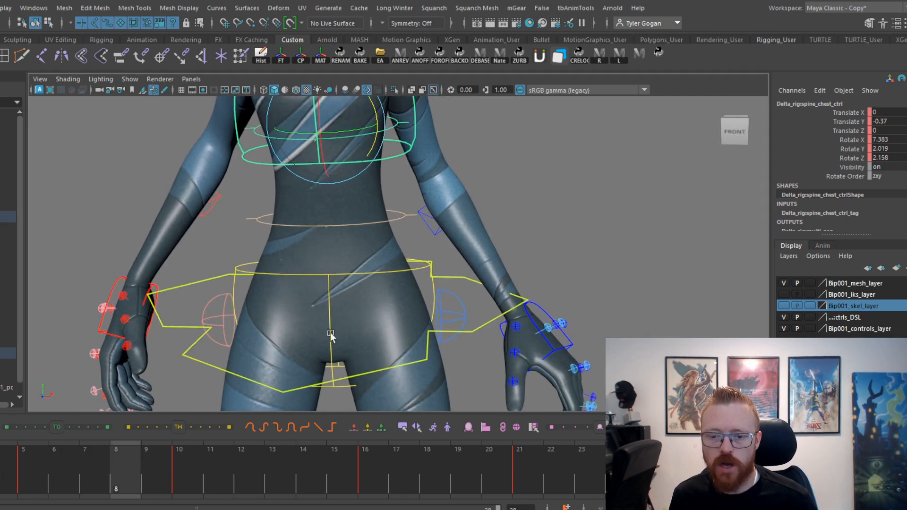
Lower the frame 16 key on the chest control's Rotate Z curve, tilt the frame 21 tangent slightly upward, and scrub the settle.
key(space)
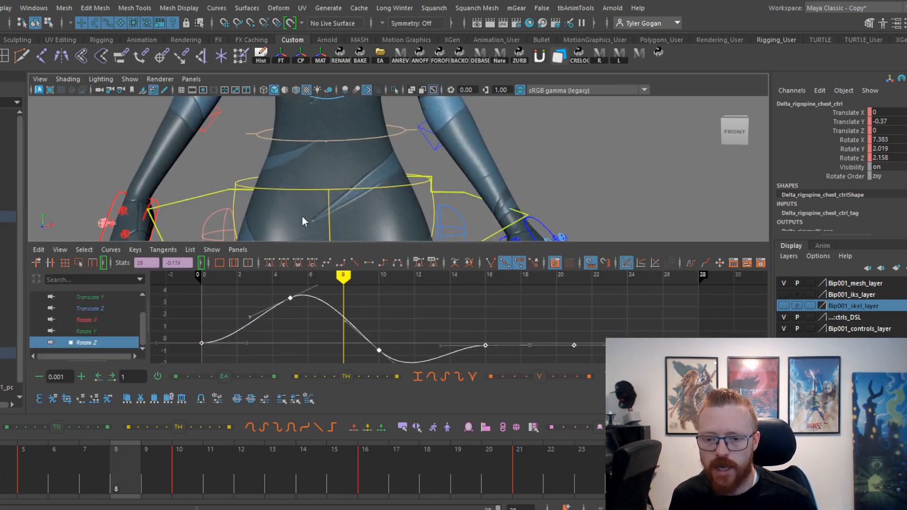
key(space)
drag(23, 473, 365, 482)
key(space)
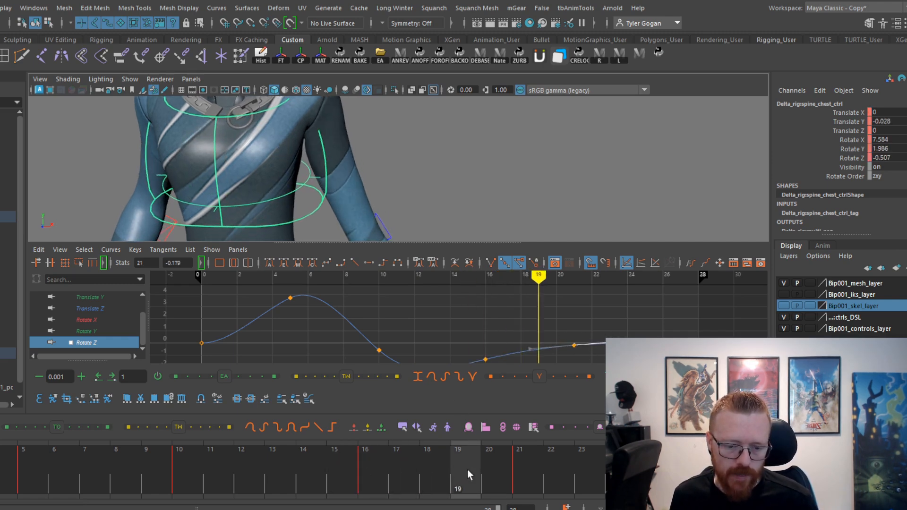
mouse_move(380, 484)
mouse_down()
mouse_move(0, 475)
mouse_move(280, 461)
mouse_move(444, 470)
mouse_up()
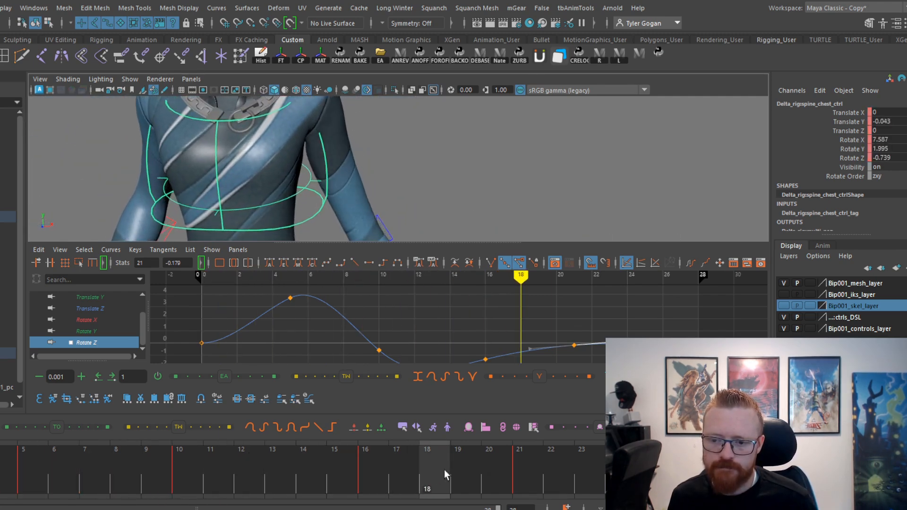
drag(569, 455, 588, 455)
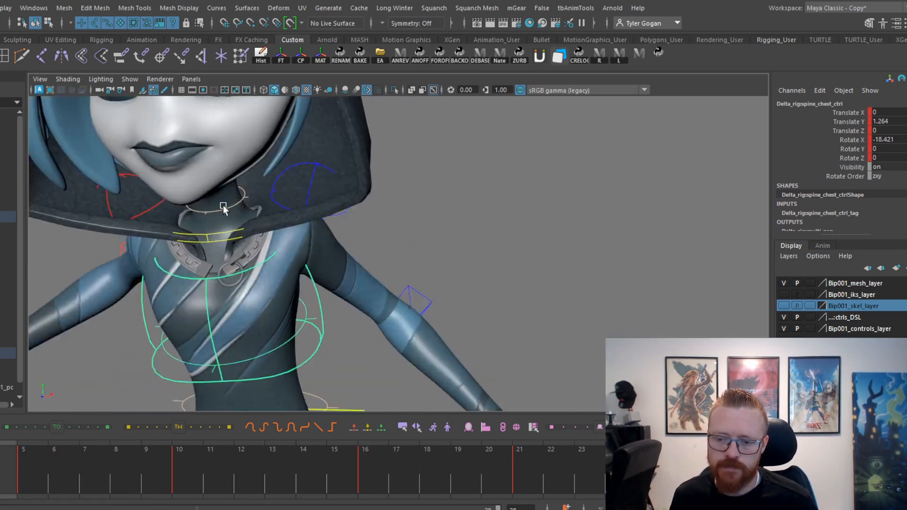
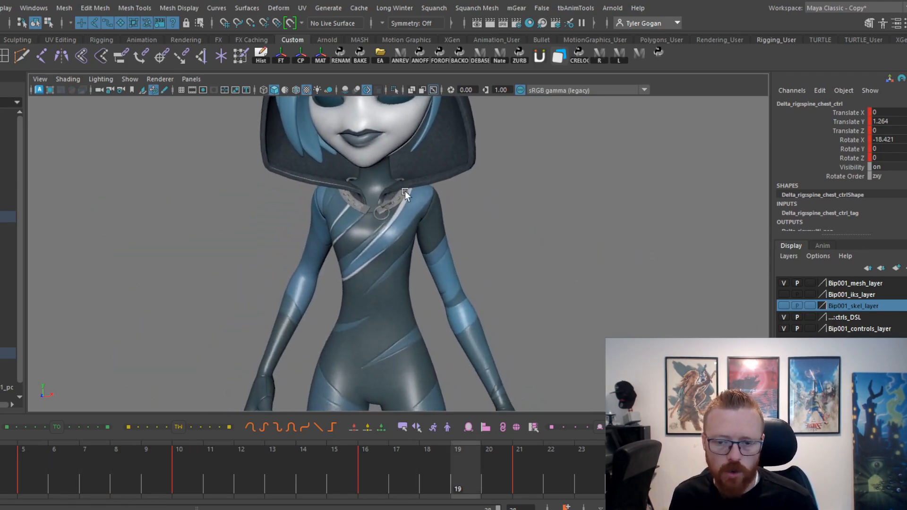
Select both arm shoulder controls and scrub frames 5 to 8 to compare the shoulders with the torso's drop.
key(Escape)
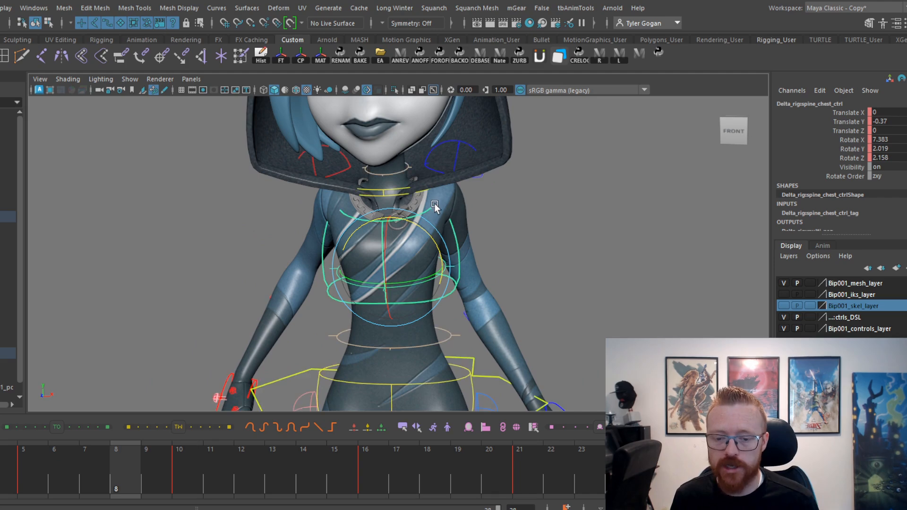
alt+middle_drag(469, 247, 478, 208)
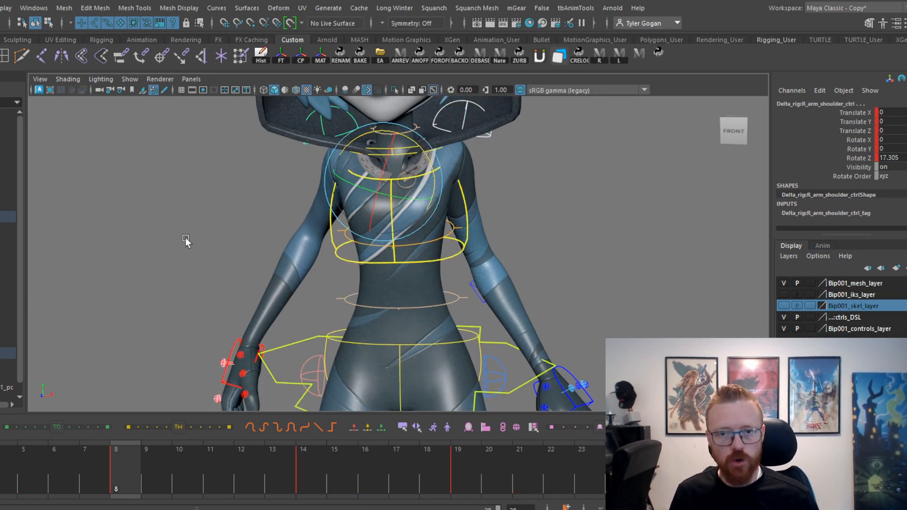
drag(1, 476, 64, 463)
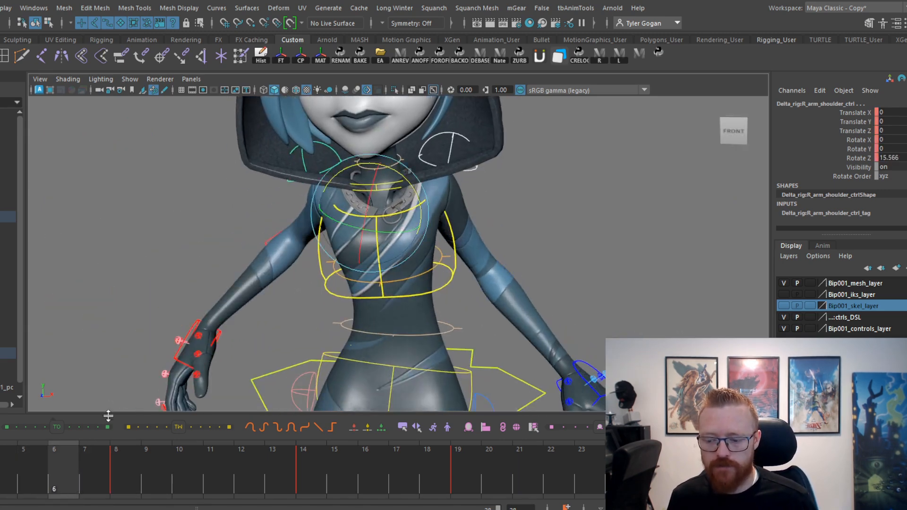
alt+middle_drag(394, 252, 362, 259)
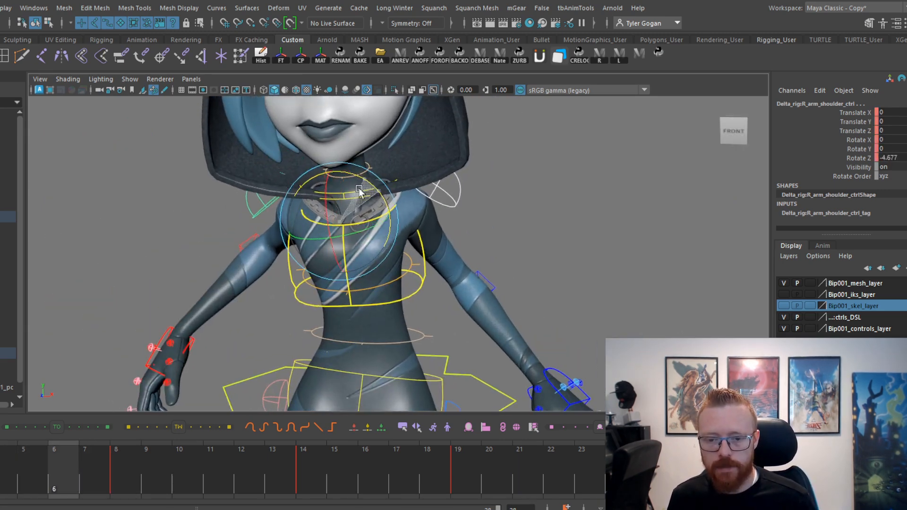
Replace the shoulder controls' existing keys with keys on frames 5, 10, 16 and 21.
drag(8, 456, 489, 443)
key(.)
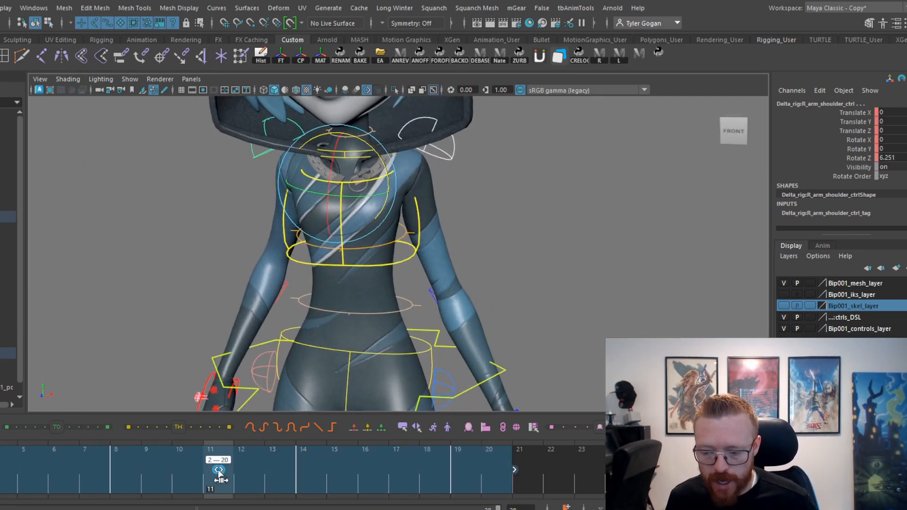
drag(1, 477, 518, 428)
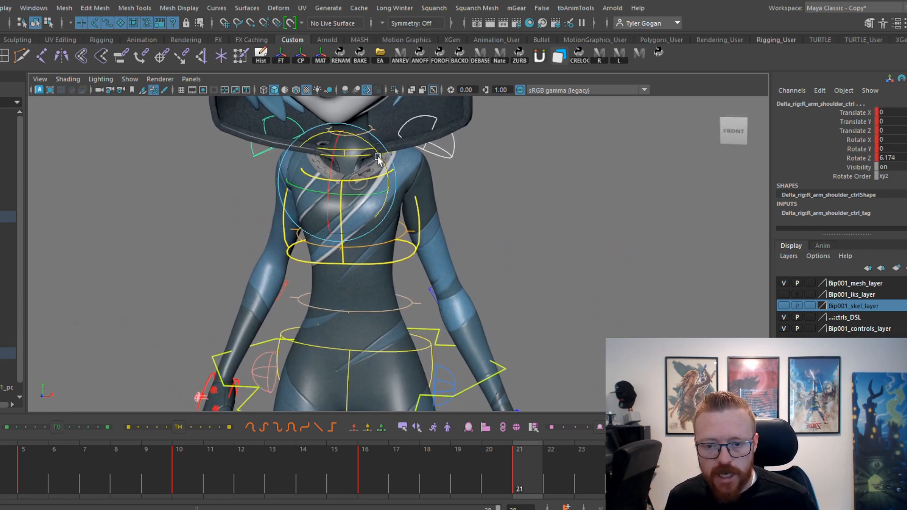
Try a different shoulder rotation at frame 7, scrub the drop, and undo the trial changes.
drag(483, 457, 635, 473)
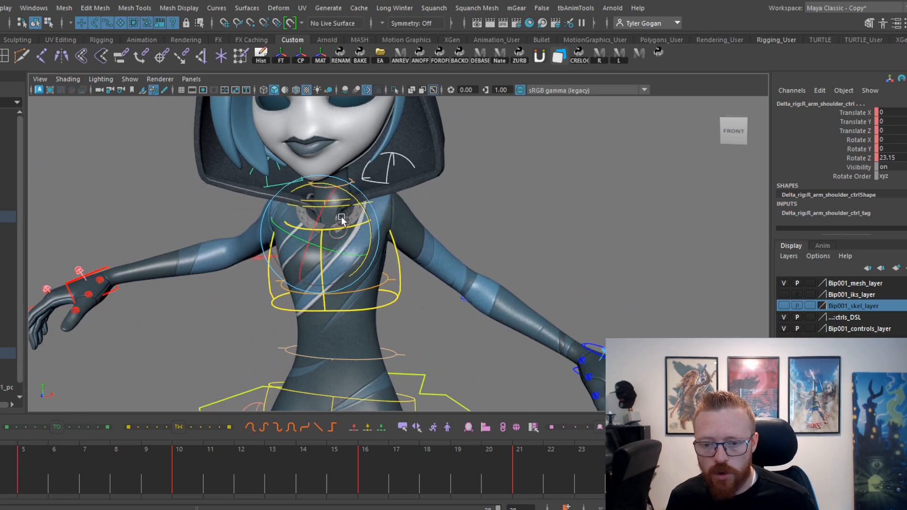
drag(635, 472, 85, 478)
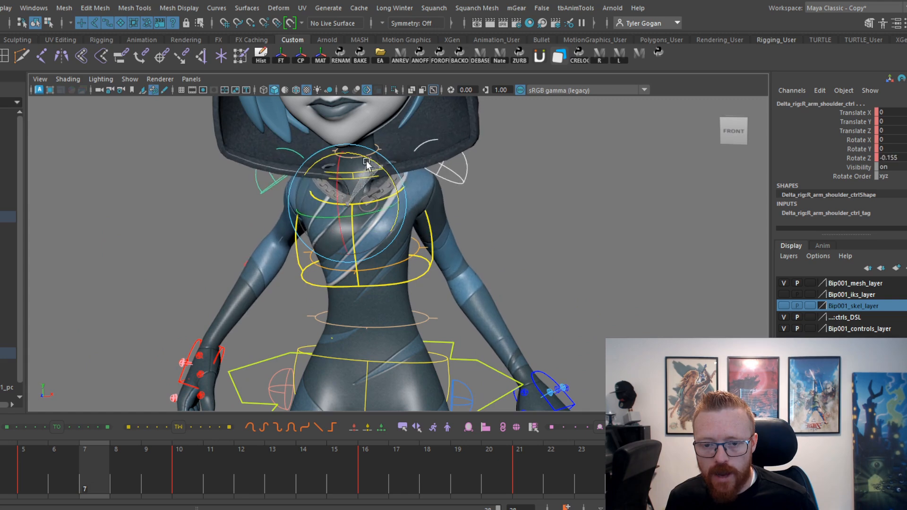
key(period)
key(comma)
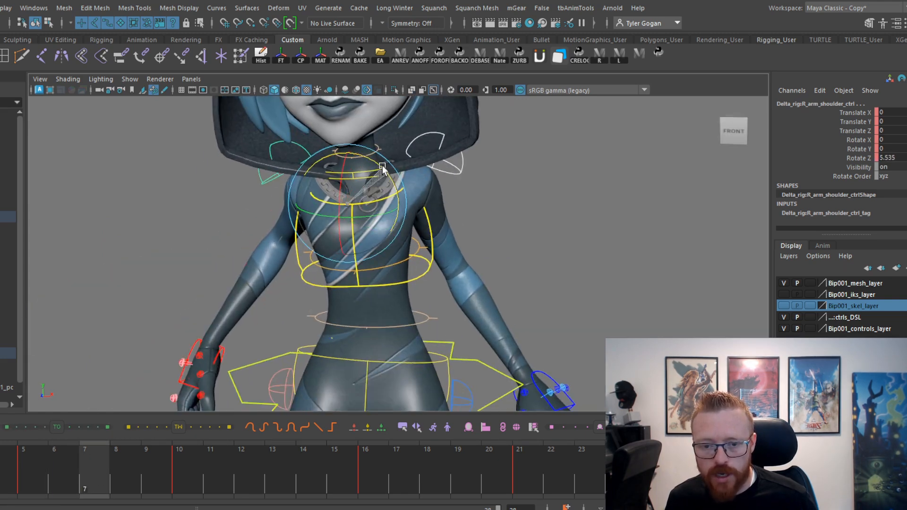
drag(382, 165, 385, 170)
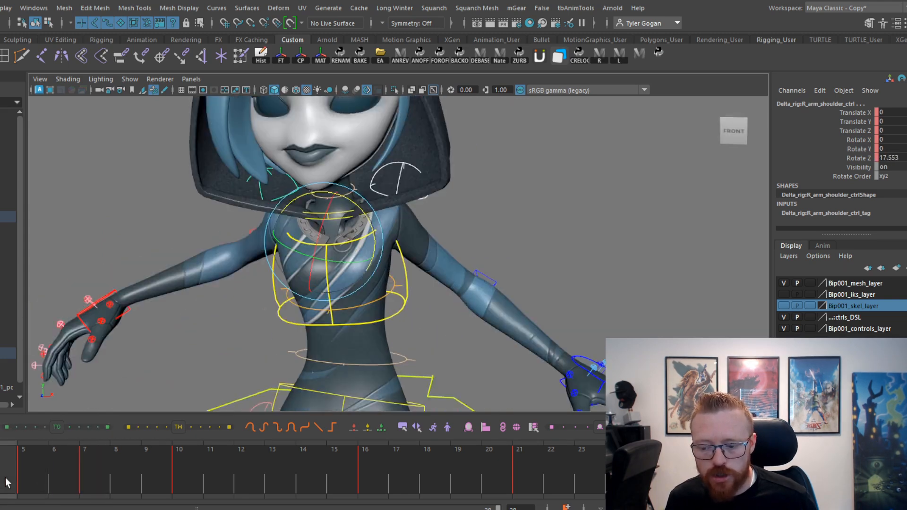
drag(5, 479, 409, 454)
key(ctrl+z)
key(ctrl+z)
key(ctrl+z)
key(ctrl+z)
key(ctrl+z)
key(ctrl+z)
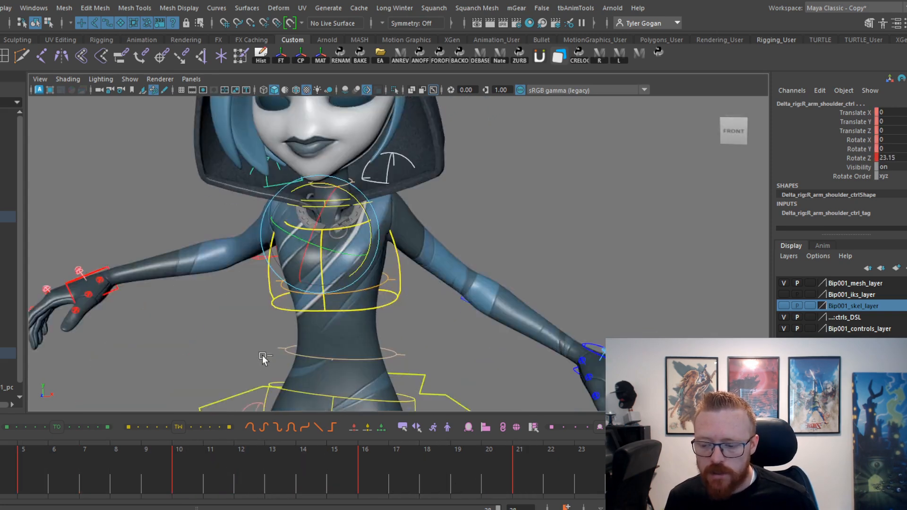
Shift the shoulder controls' keys two frames later to frames 7, 12, 18 and 23, and review them in playback.
shift+drag(4, 468, 551, 470)
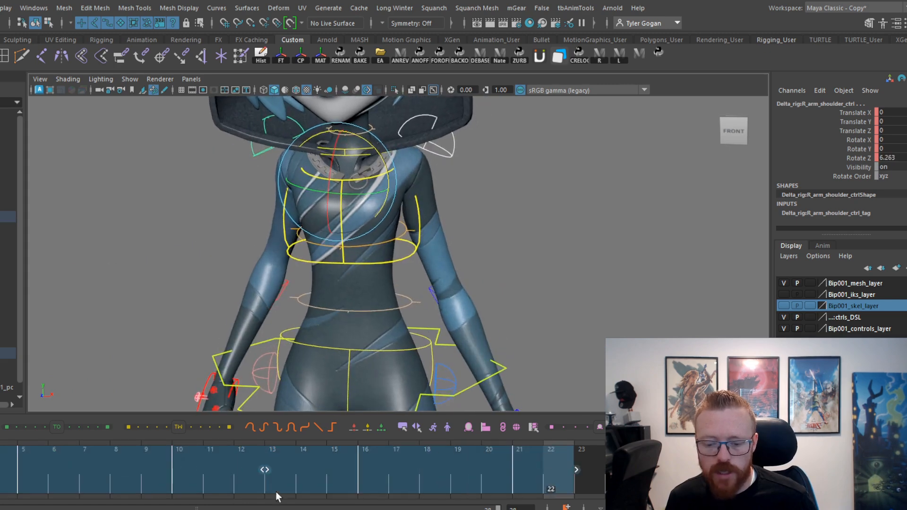
drag(302, 477, 483, 296)
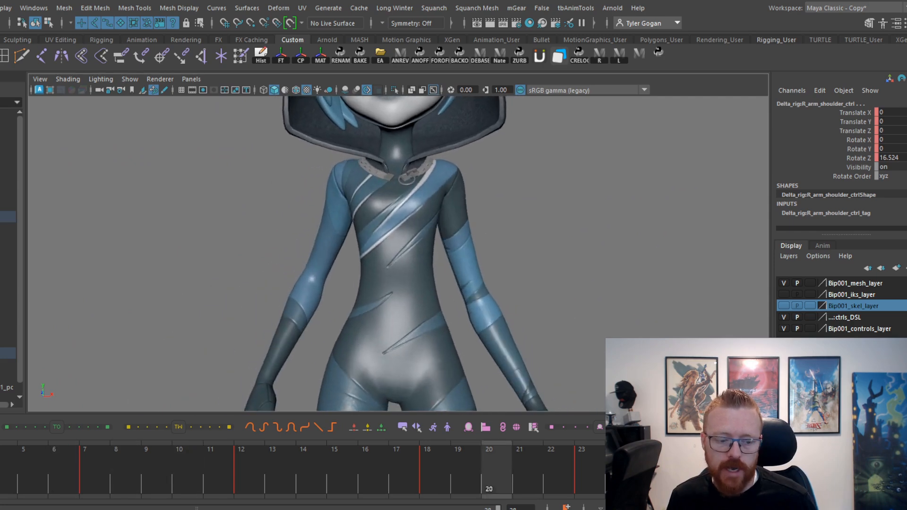
key(alt+v)
Scrub the offset shoulder keys and rotate the shoulder controls to a Rotate Z of 3.607 at frame 18.
mouse_move(24, 472)
mouse_down()
mouse_move(155, 476)
mouse_move(66, 474)
mouse_move(18, 495)
mouse_move(54, 491)
mouse_up()
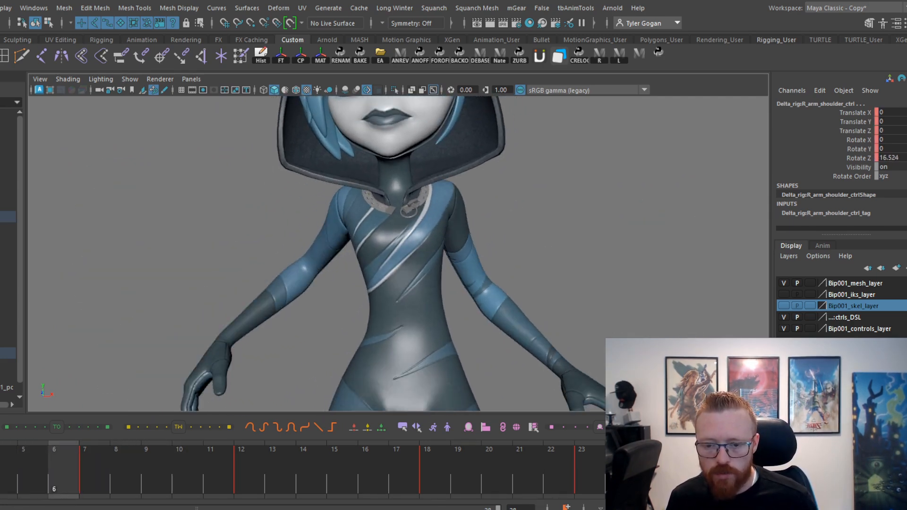
click(95, 487)
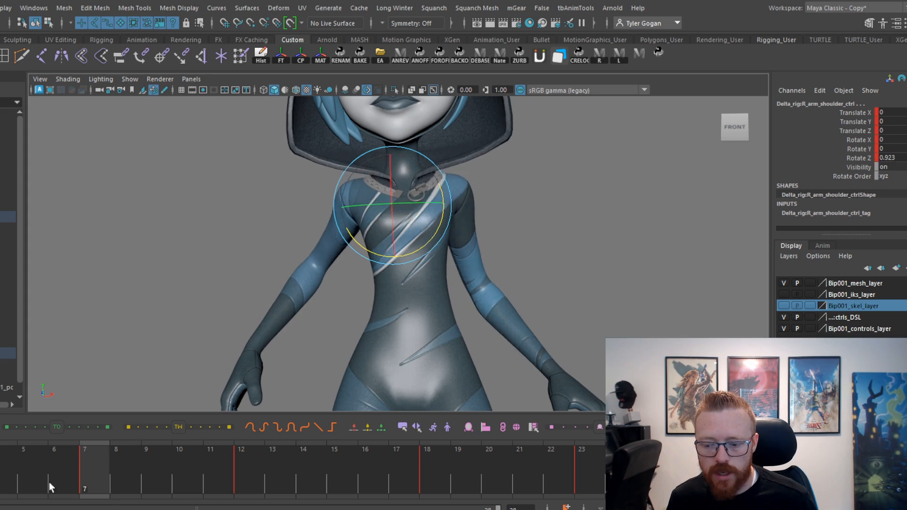
drag(49, 482, 438, 486)
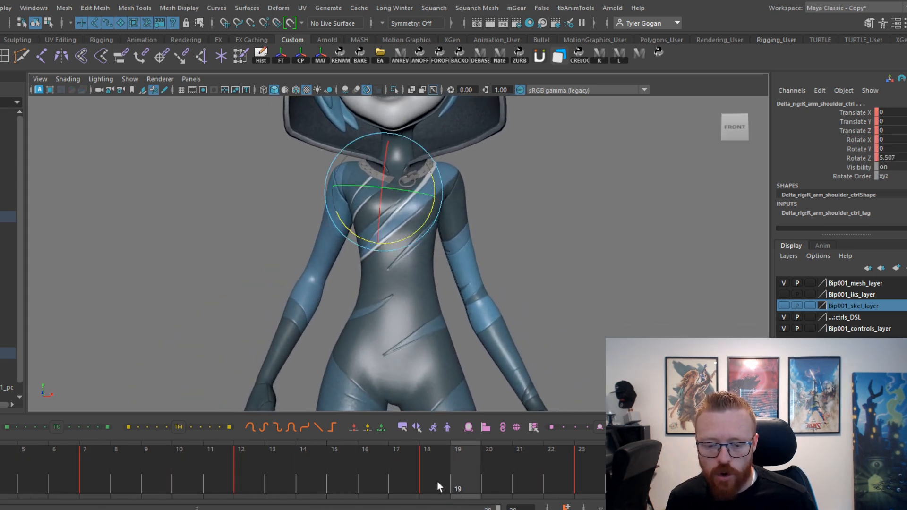
click(437, 486)
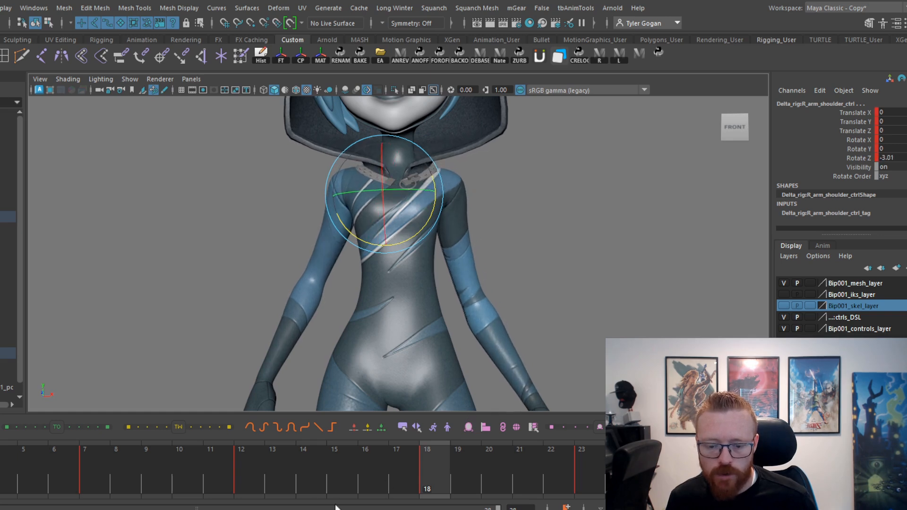
drag(264, 484, 606, 480)
click(427, 486)
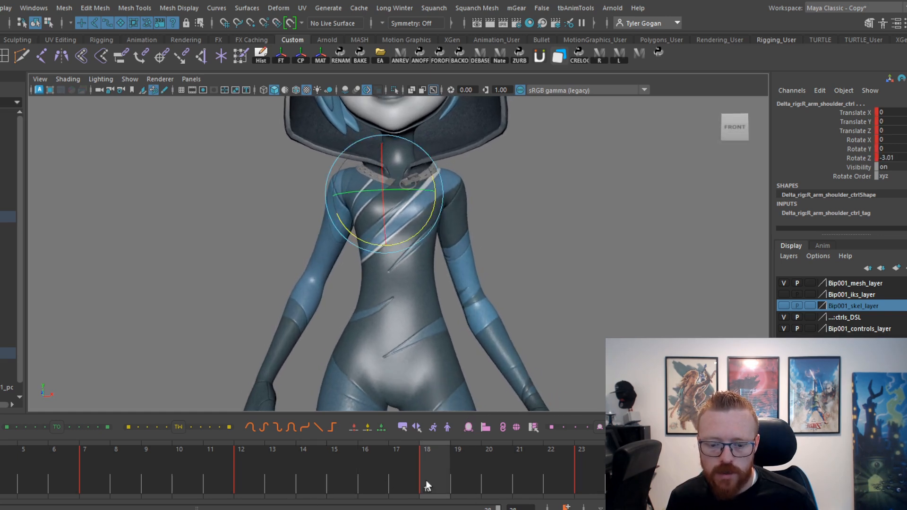
drag(426, 226, 423, 233)
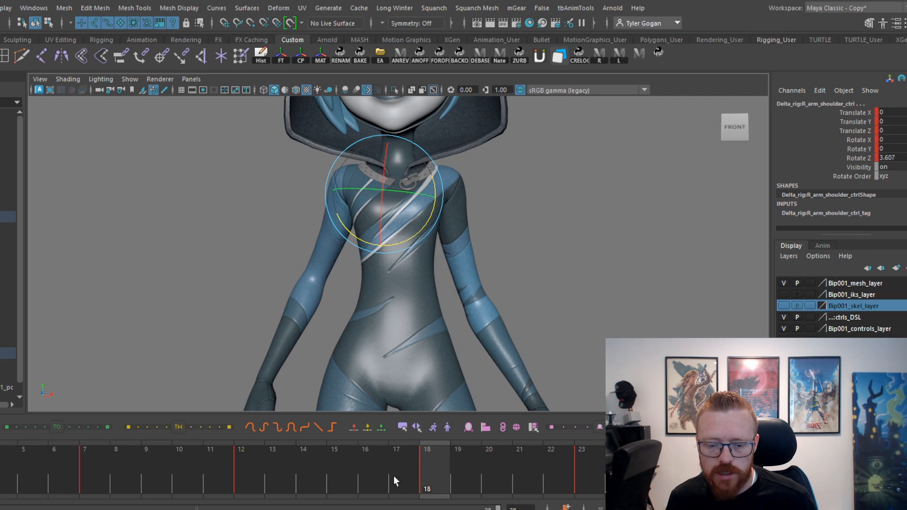
Review the shoulder overlap in playback with the head, torso and hips all in view.
drag(392, 476, 27, 410)
key(alt+v)
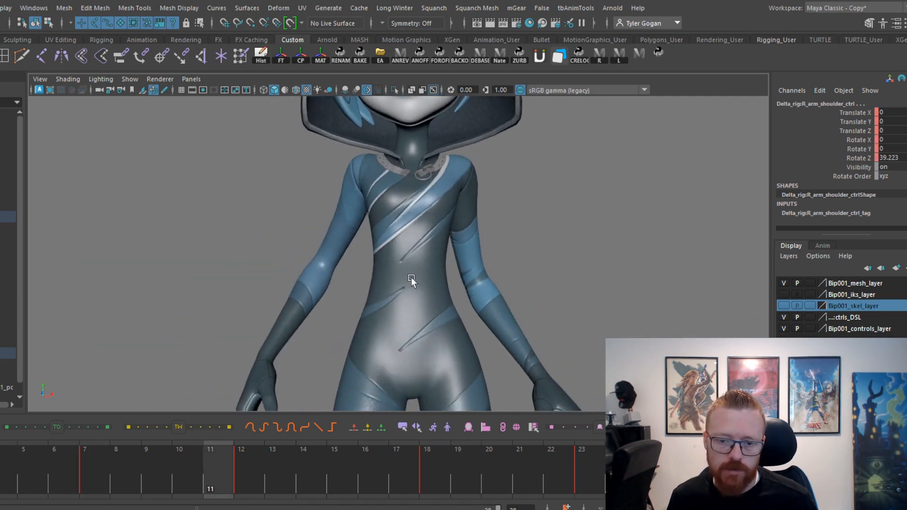
alt+right_drag(588, 396, 432, 306)
alt+middle_drag(432, 306, 396, 319)
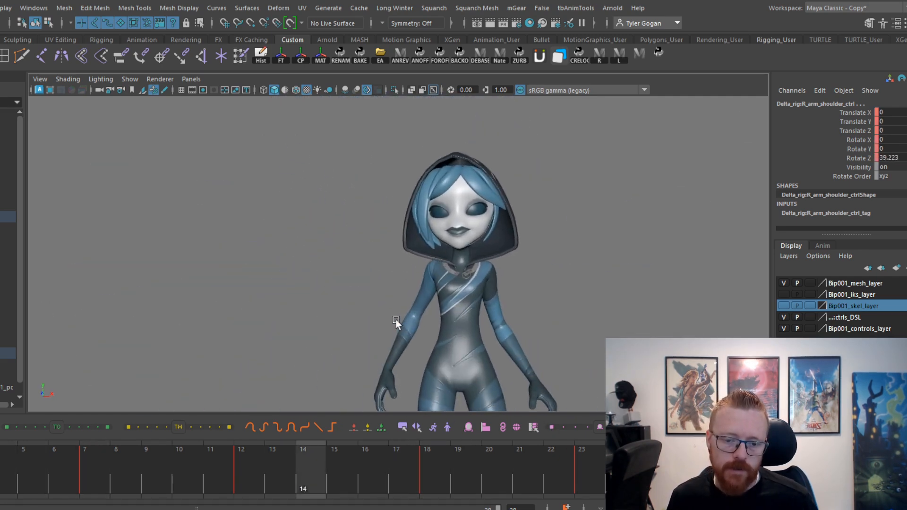
alt+right_drag(396, 319, 466, 345)
alt+middle_drag(466, 344, 465, 311)
key(alt+v)
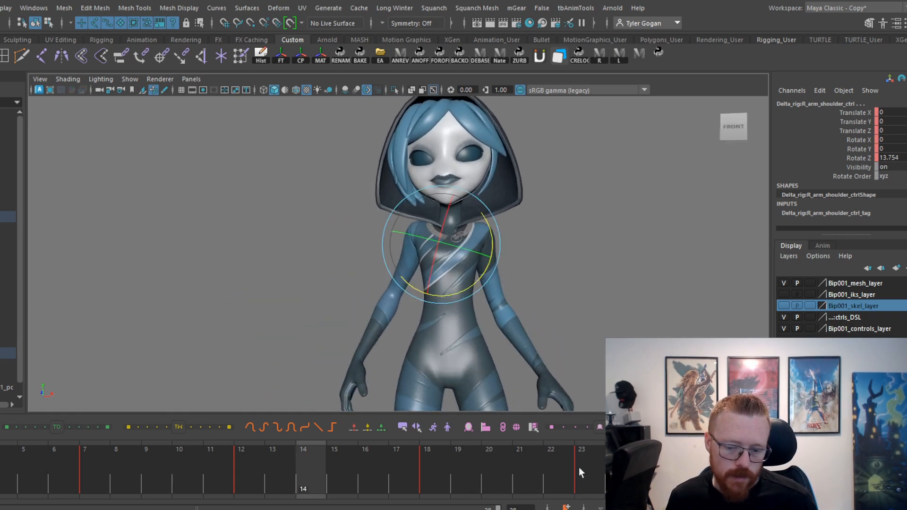
Adjust the shoulder controls' rotation on the settling keys at frames 18 and 23, and review the motion in playback.
drag(223, 465, 439, 473)
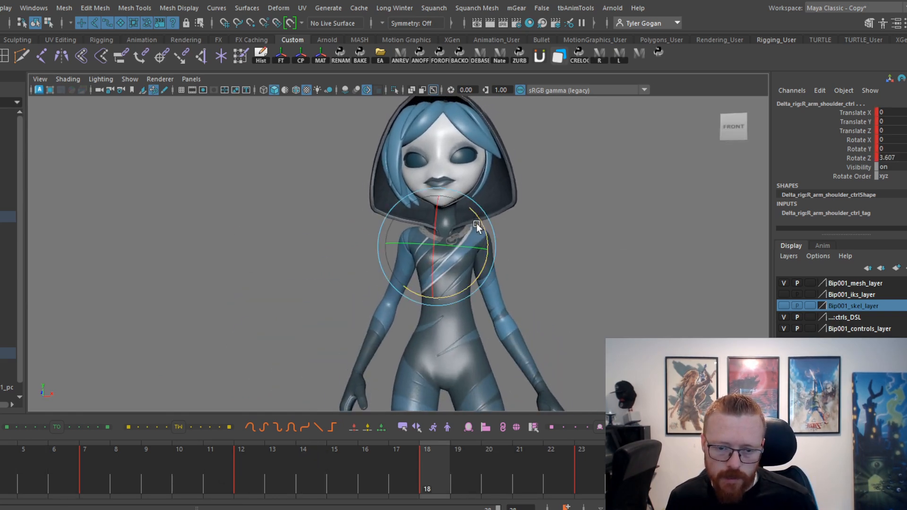
mouse_move(273, 485)
mouse_down()
mouse_move(623, 490)
mouse_move(579, 459)
mouse_up()
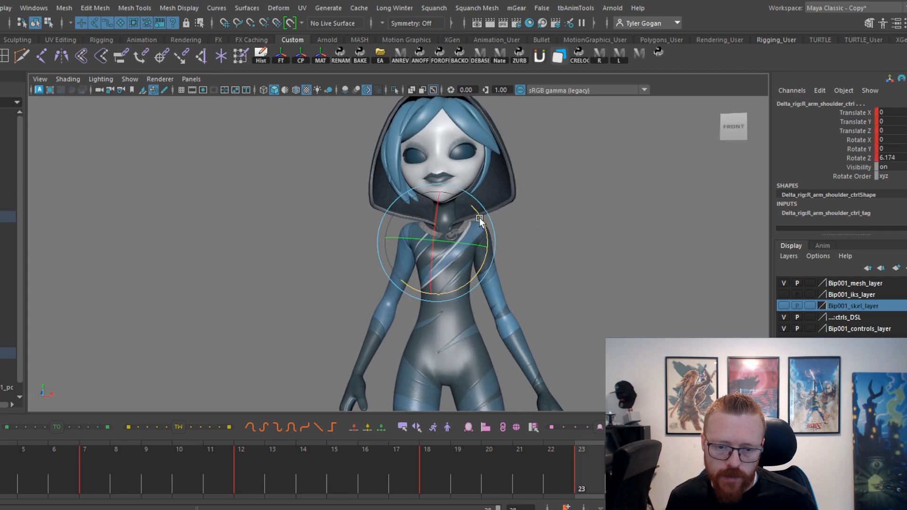
key(alt+v)
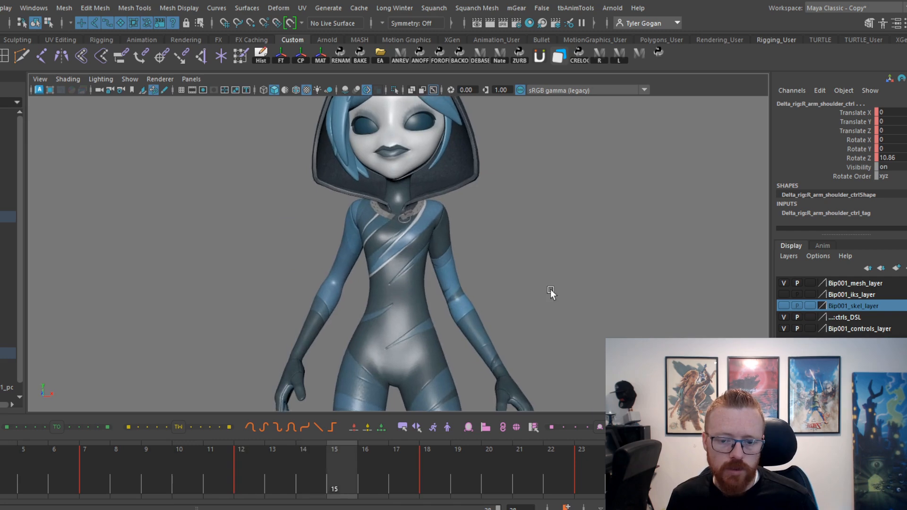
key(alt+v)
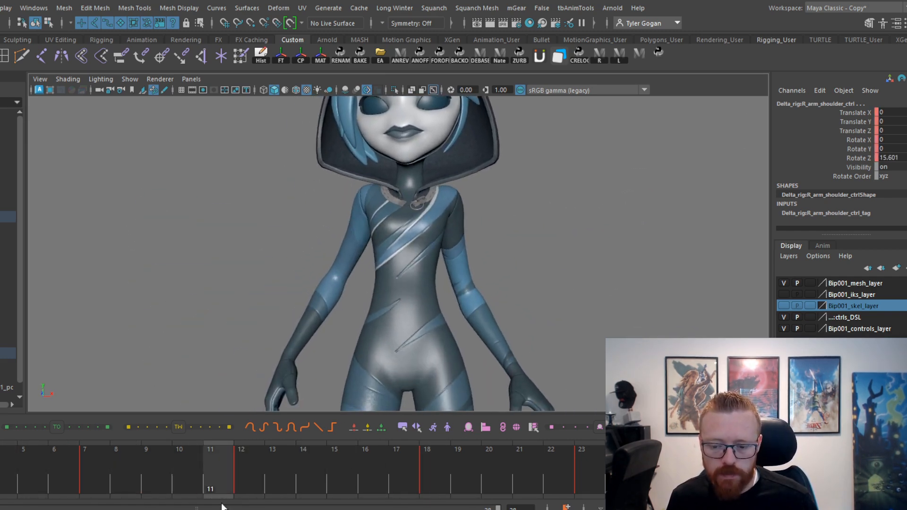
Compare the shoulder poses from frame 12 to 23 against the hips by scrubbing and playback.
key(alt+v)
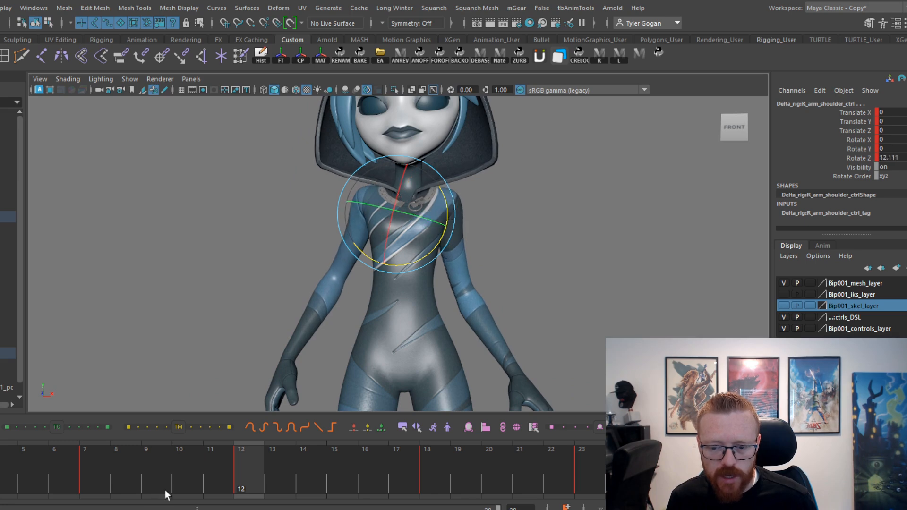
mouse_move(208, 485)
mouse_down()
mouse_move(364, 486)
mouse_move(579, 465)
mouse_up()
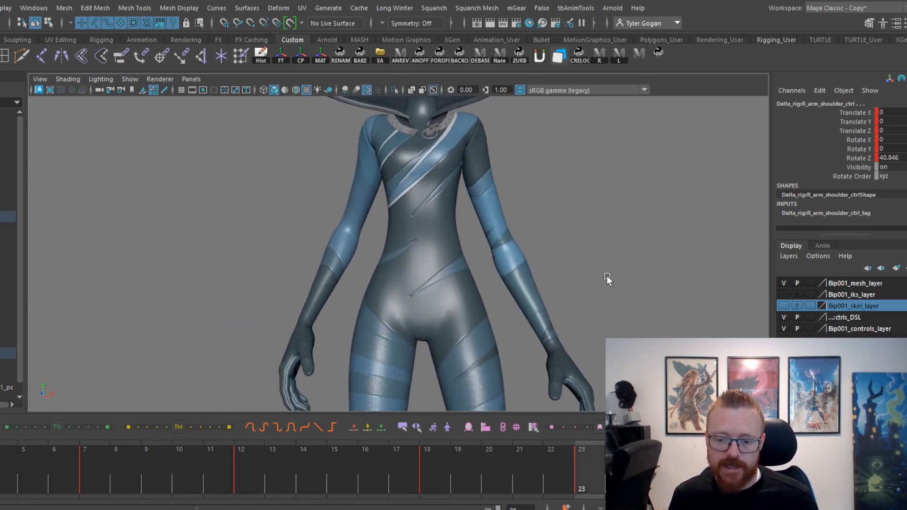
key(alt+v)
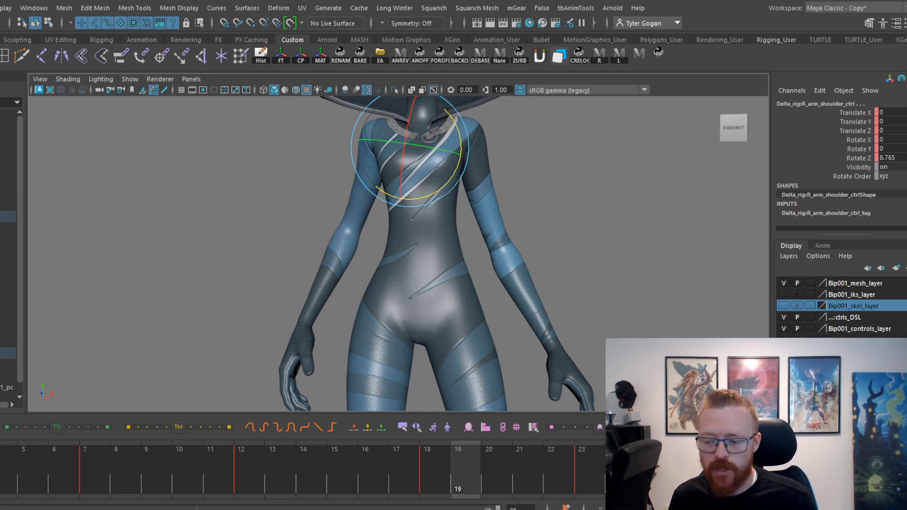
Bring back the rig controls and pose the character's right hand IK control at frame 5 with rotations of -12.009, 29.486 and 9.796.
drag(2, 453, 553, 372)
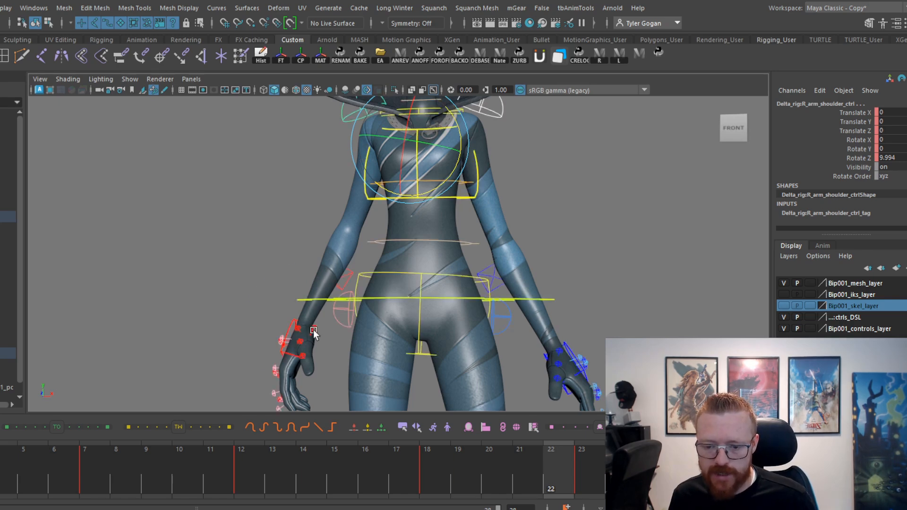
drag(2, 465, 1, 465)
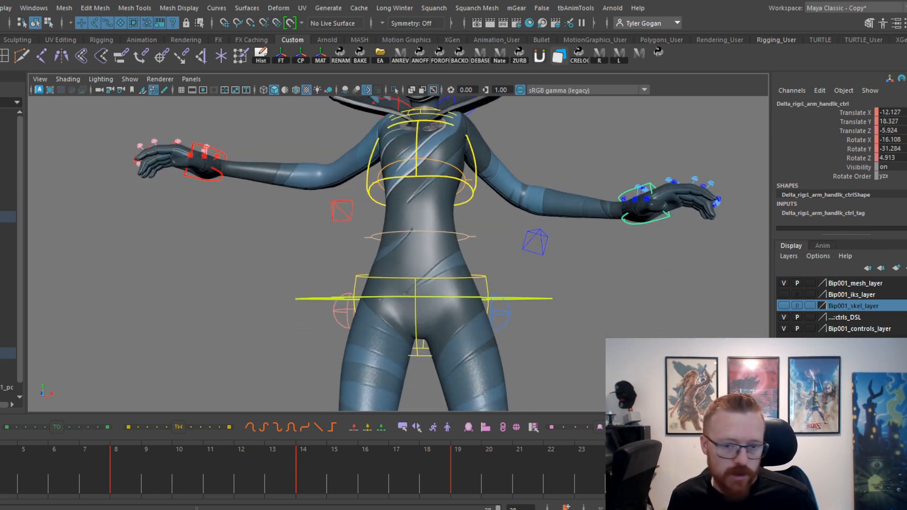
mouse_move(2, 488)
mouse_down()
mouse_move(137, 490)
mouse_move(5, 479)
mouse_move(34, 477)
mouse_up()
drag(236, 280, 200, 334)
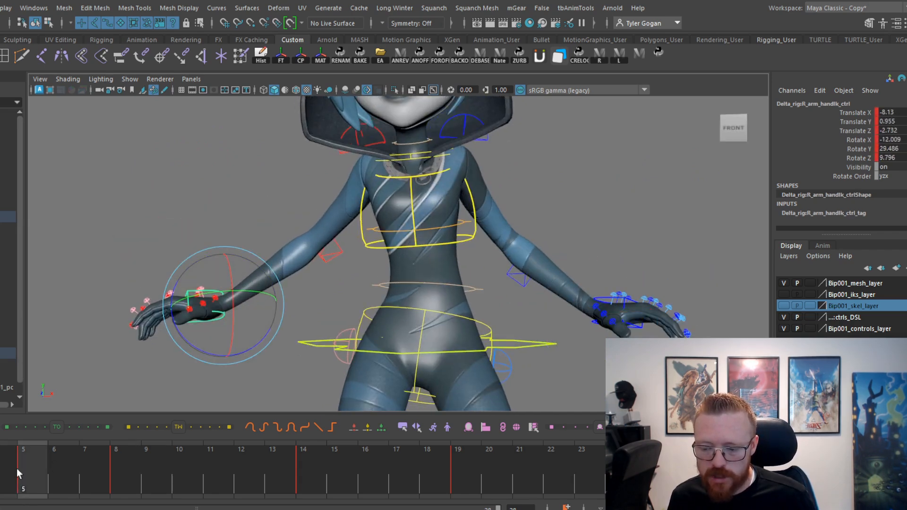
Adjust the right hand IK control's height and rotation at frame 7 to shape the arm's downward swing.
drag(19, 470, 80, 477)
drag(285, 283, 291, 302)
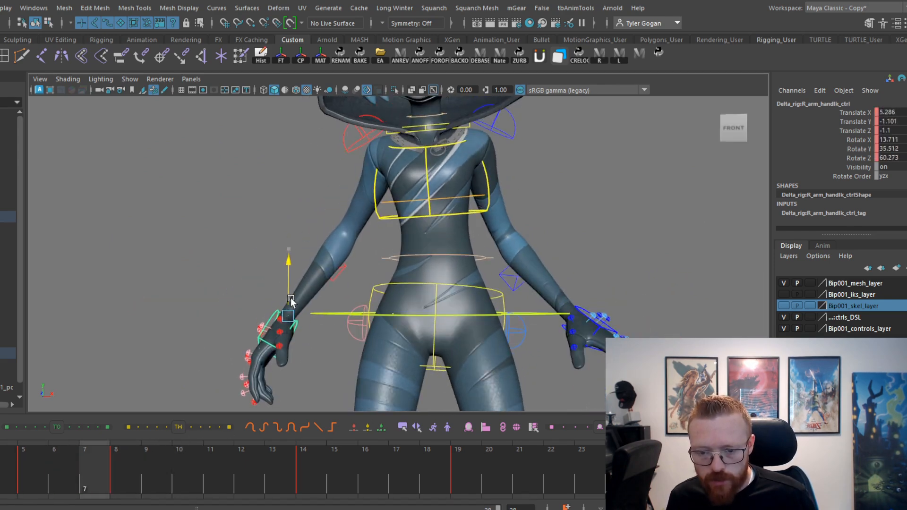
key(e)
Pose the right hand IK control at frame 10 with Translate X 10.972 and rotations 72.353, 88.044, 79.849, and nudge it outward at frame 14.
drag(60, 465, 207, 487)
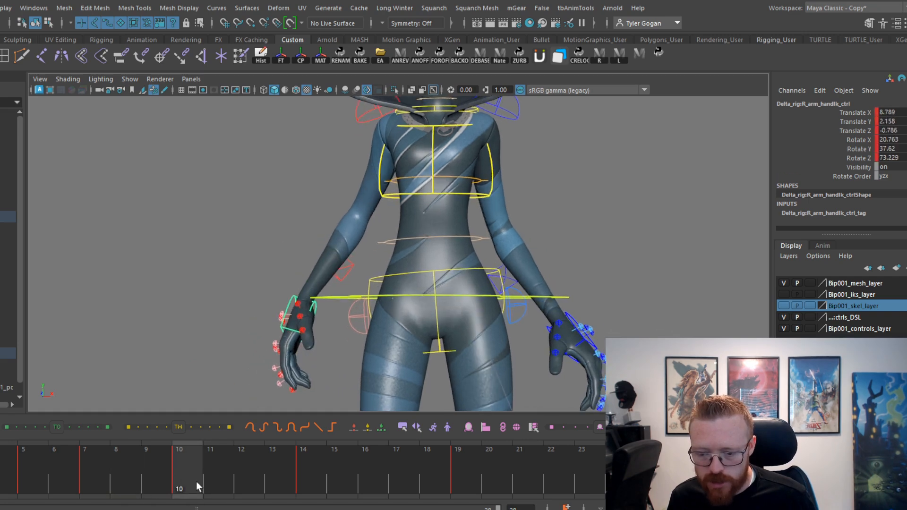
drag(344, 298, 355, 309)
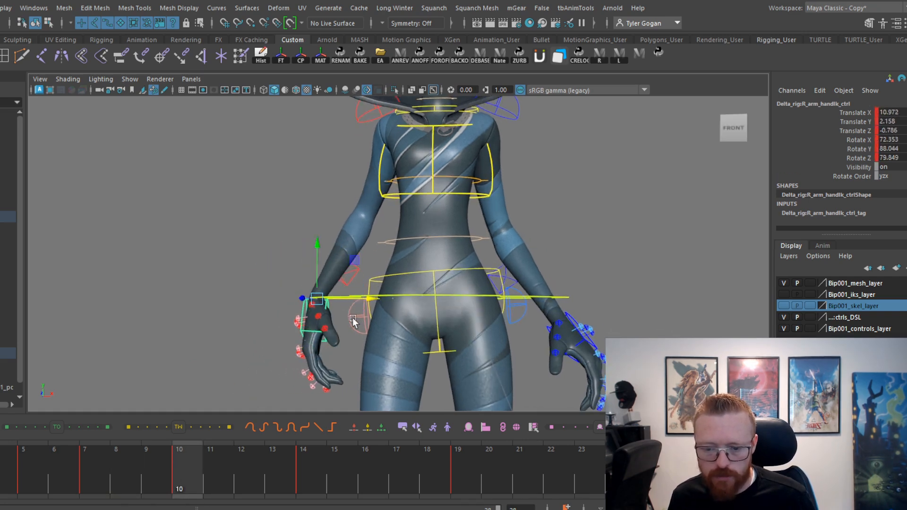
drag(158, 464, 308, 443)
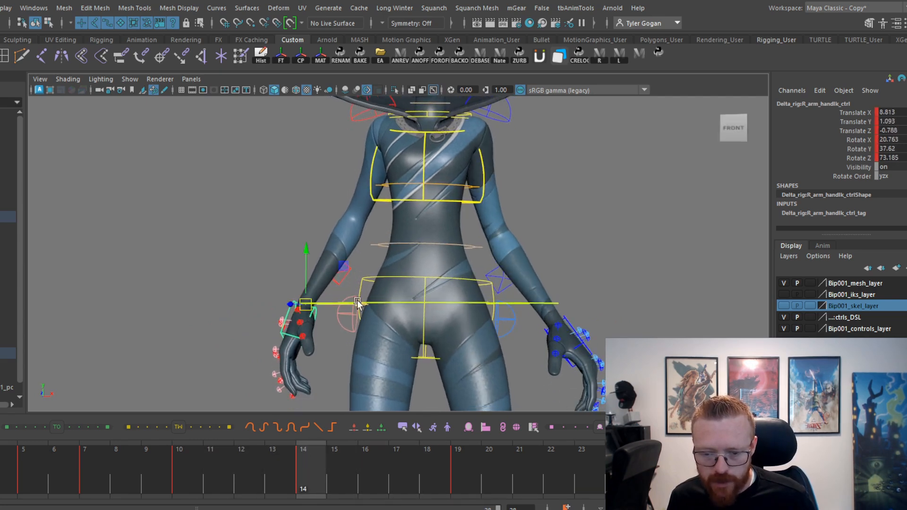
drag(356, 304, 341, 304)
drag(138, 486, 458, 428)
key(alt+v)
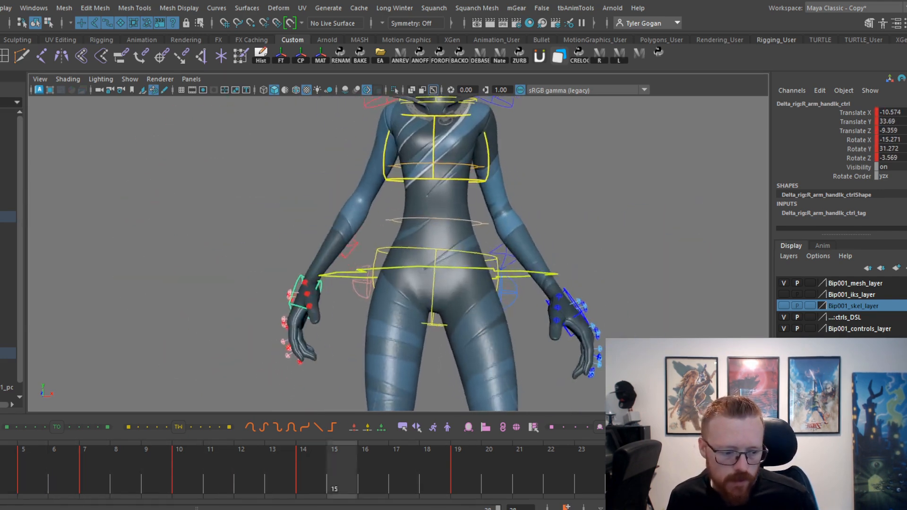
key(alt+v)
Reshape the right hand's Translate Y curve tangents around frame 14 in the Graph Editor, and move the frame 19 key to frame 21.
drag(261, 459, 183, 475)
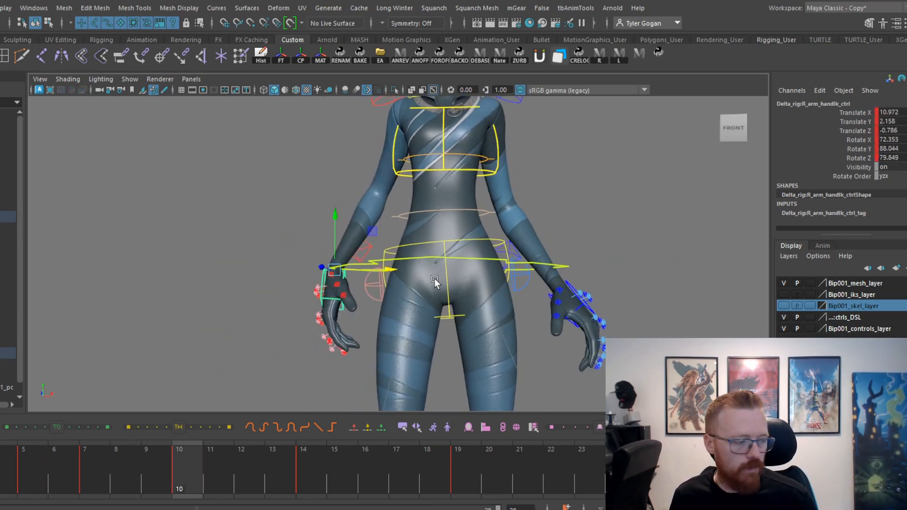
key(space)
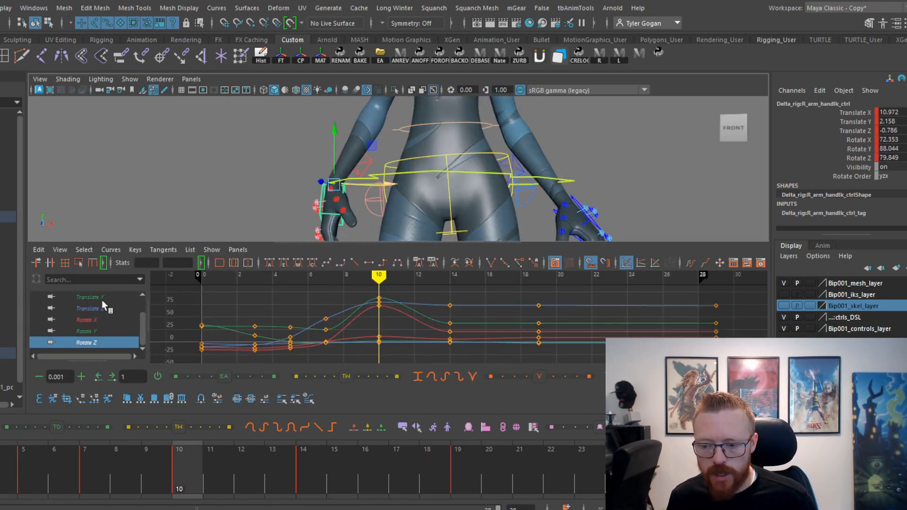
click(102, 300)
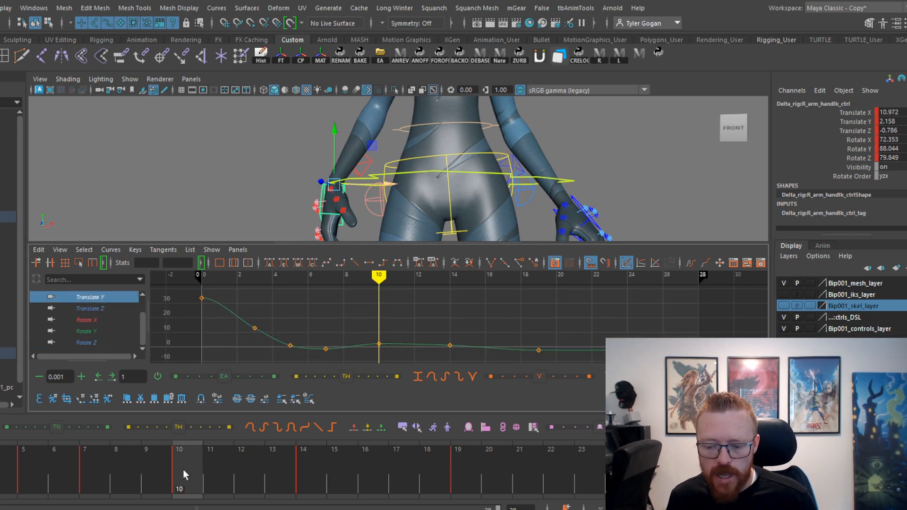
drag(183, 471, 217, 509)
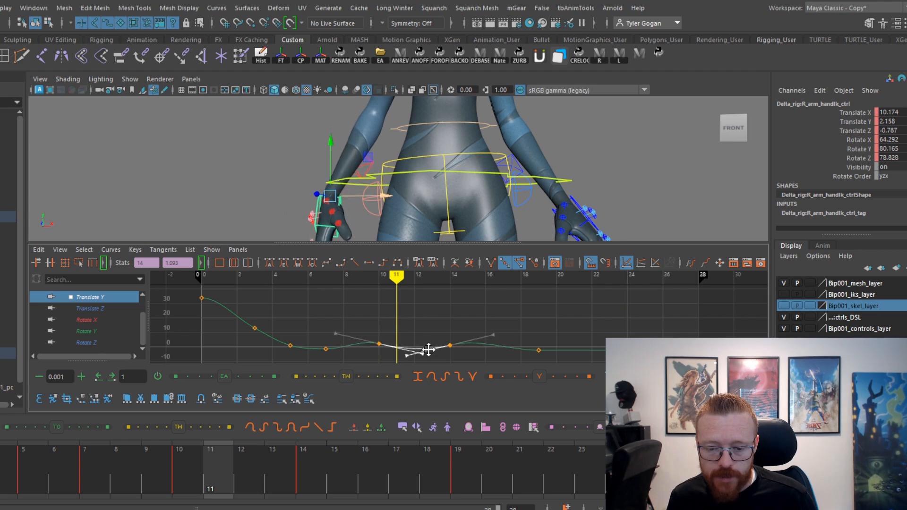
drag(247, 442, 260, 478)
mouse_move(319, 468)
mouse_down()
mouse_move(439, 457)
mouse_move(290, 438)
mouse_move(217, 449)
mouse_move(414, 460)
mouse_move(534, 480)
mouse_up()
click(396, 473)
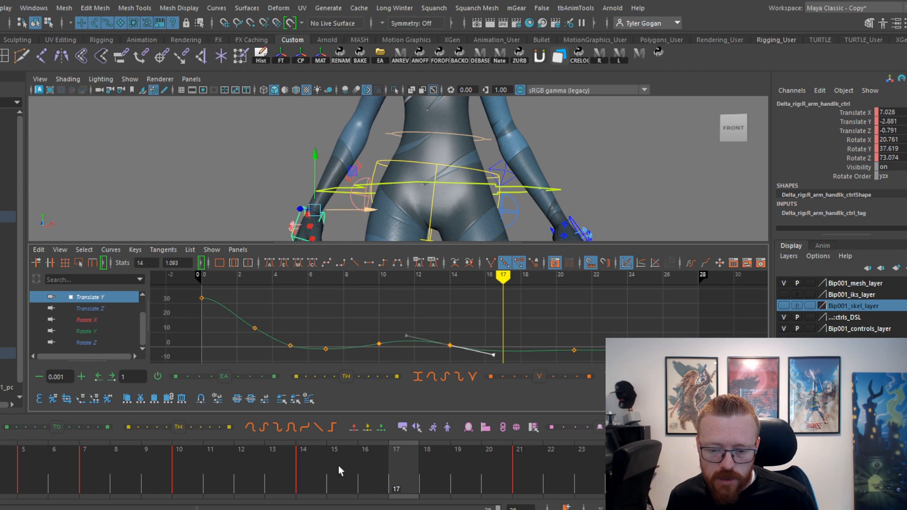
Delay the right hand control's keys at frames 10, 14 and 21 to frames 12, 16 and 23, and review the swing.
drag(163, 489, 493, 486)
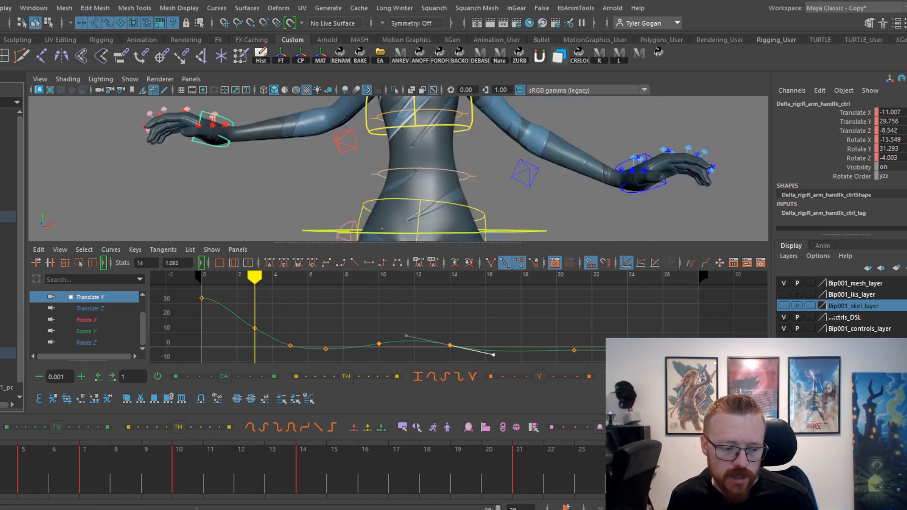
key(alt+v)
drag(125, 487, 237, 489)
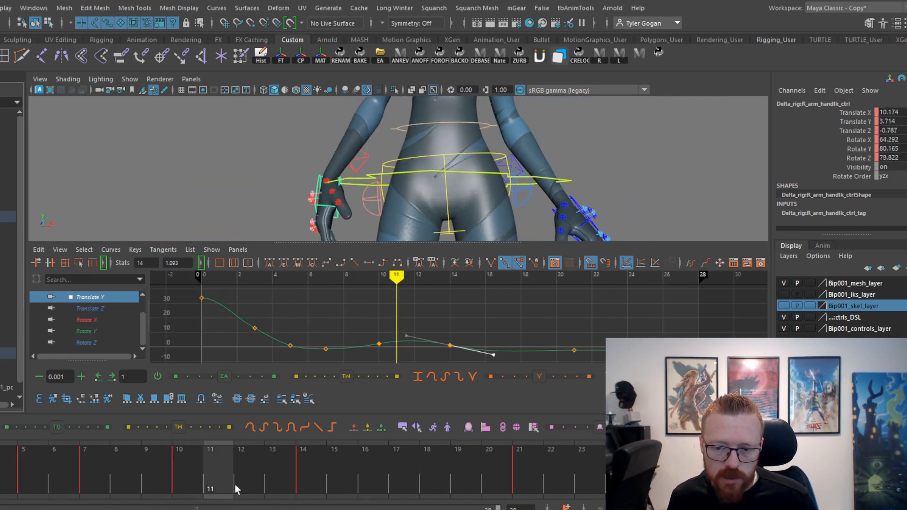
drag(120, 495, 222, 482)
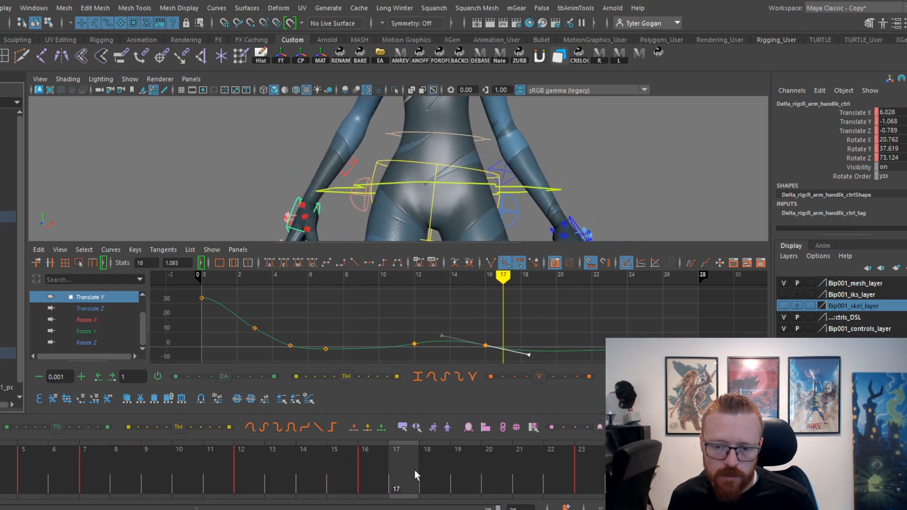
drag(477, 415, 0, 421)
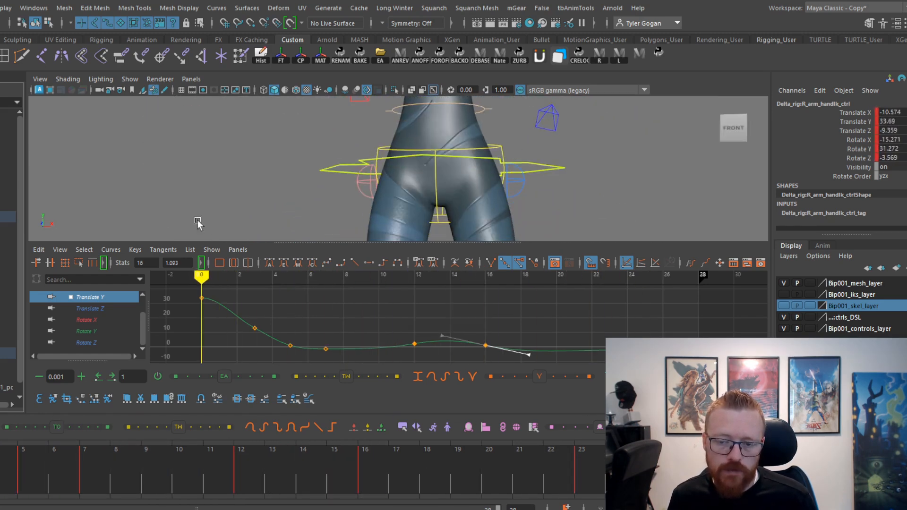
key(space)
alt+middle_drag(391, 251, 367, 335)
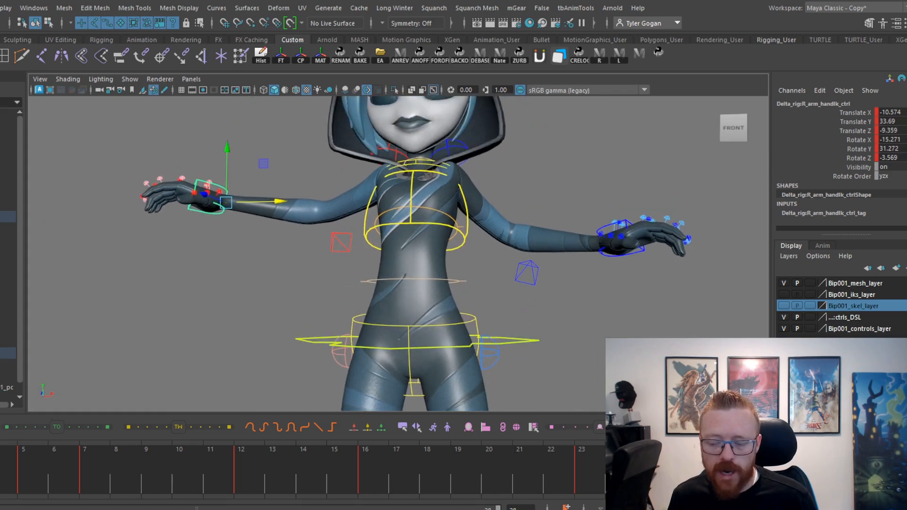
drag(9, 478, 462, 477)
key(space)
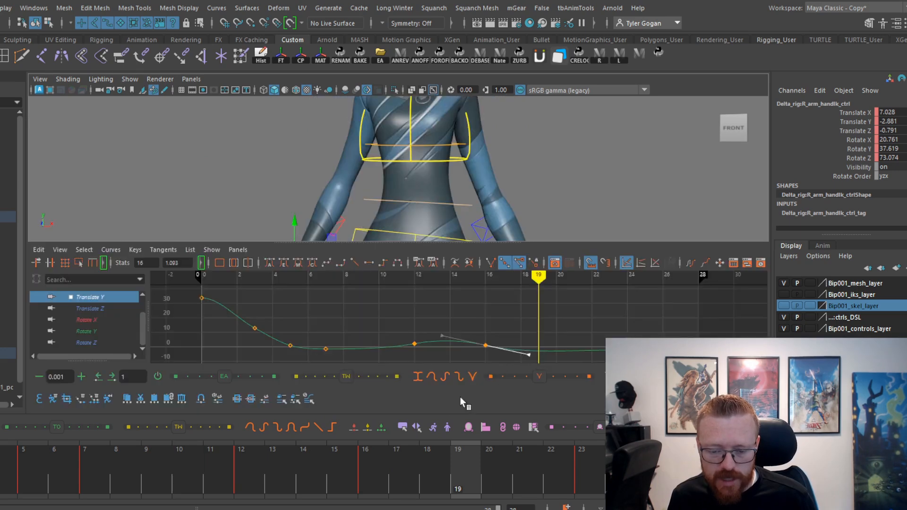
Lower the Translate Y keys at frames 12 and 16, with frame 12 at -1.263, and remove the frame 7 key to smooth the curve.
drag(549, 394, 524, 376)
key(f)
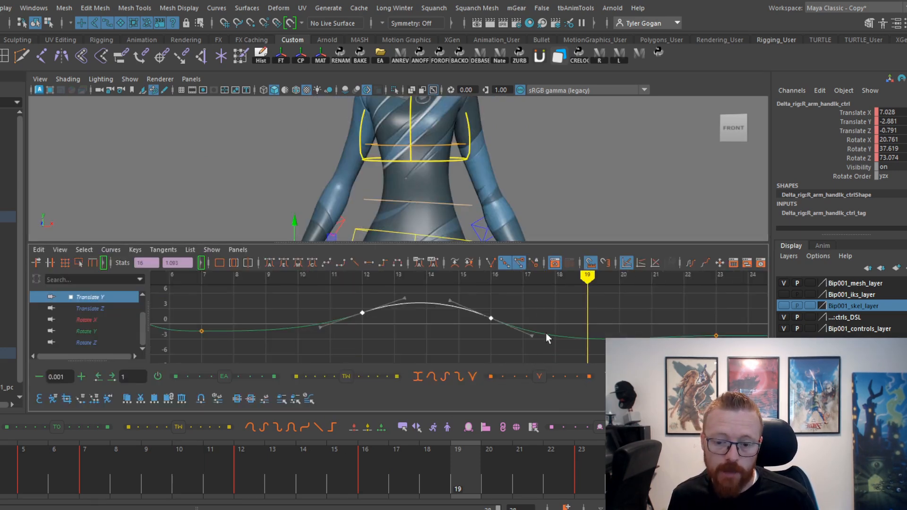
scroll(520, 332, down, 5)
scroll(489, 331, up, 3)
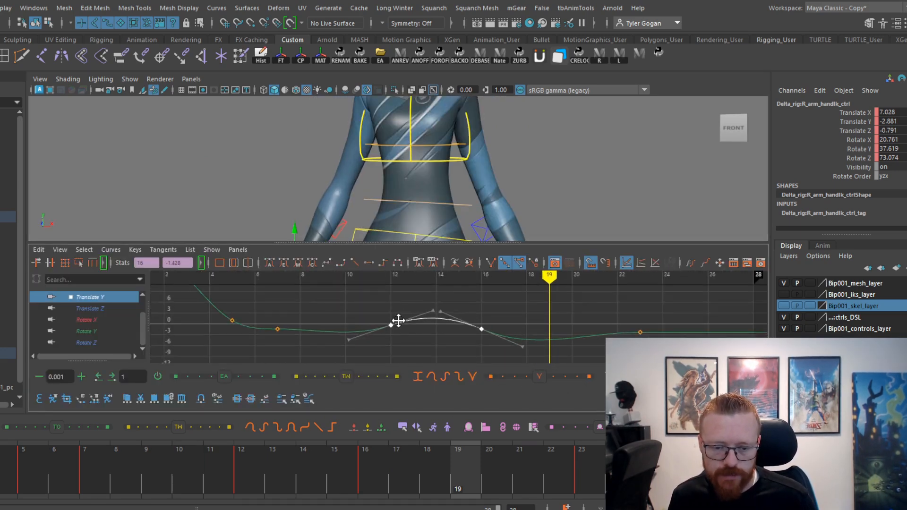
mouse_move(217, 455)
mouse_down()
mouse_move(207, 476)
mouse_move(264, 483)
mouse_move(251, 481)
mouse_up()
alt+middle_drag(441, 195, 448, 156)
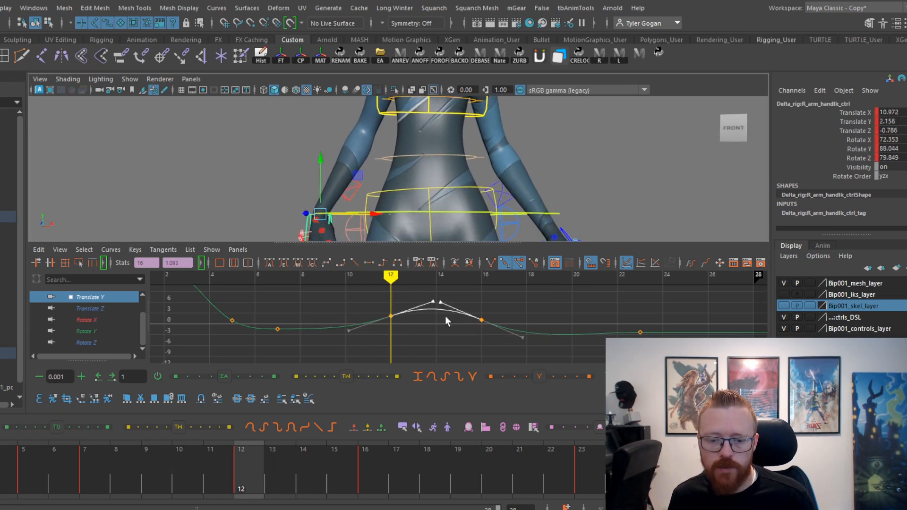
middle_drag(487, 334, 467, 332)
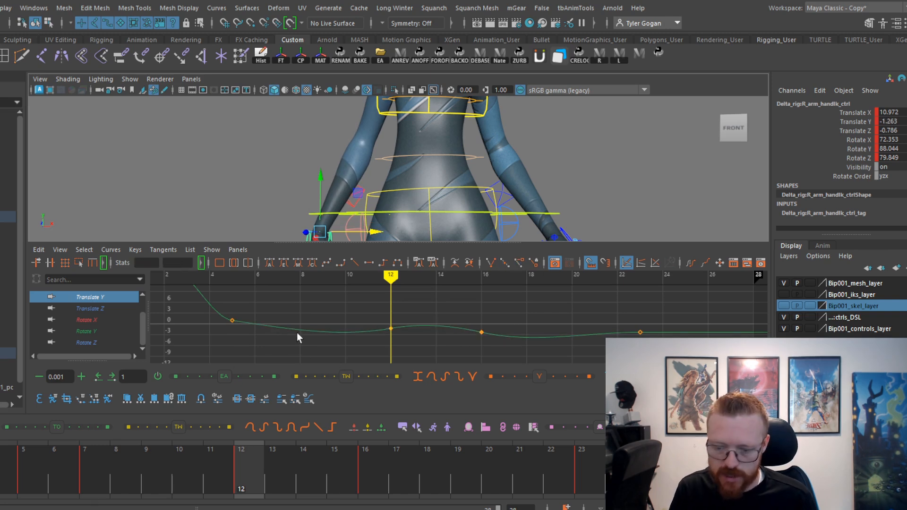
mouse_move(151, 441)
mouse_down()
mouse_move(47, 466)
mouse_move(170, 481)
mouse_move(308, 465)
mouse_up()
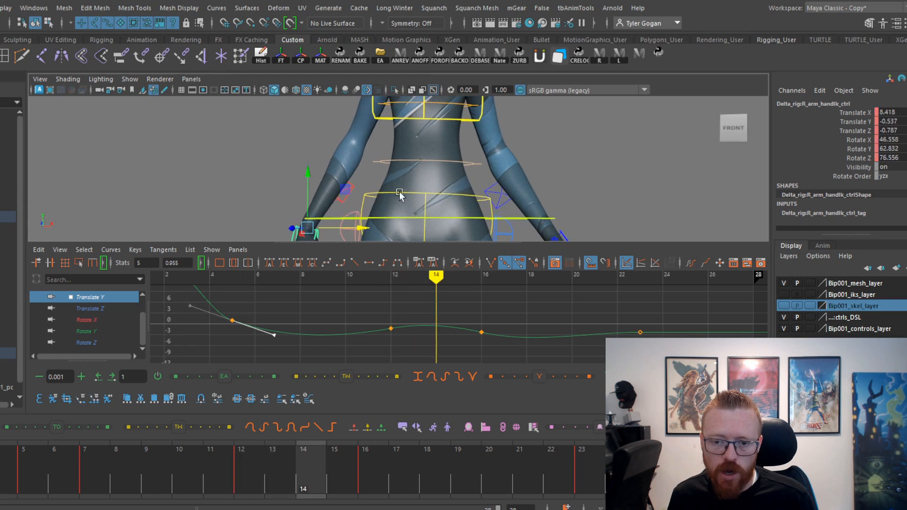
Examine the right arm's downward swing from an angled view and the front by playing and scrubbing up to frame 14.
key(space)
key(alt+v)
drag(61, 485, 137, 458)
alt+drag(466, 241, 527, 253)
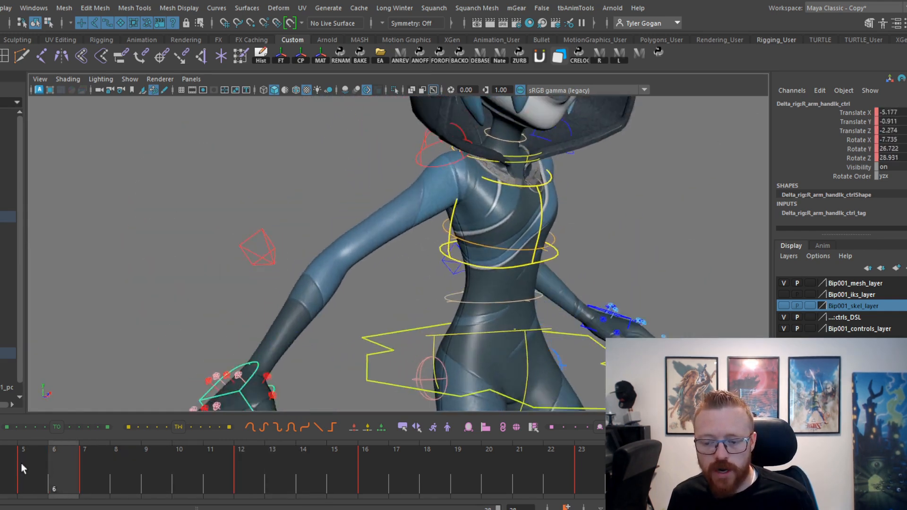
drag(21, 463, 303, 456)
alt+drag(401, 359, 330, 341)
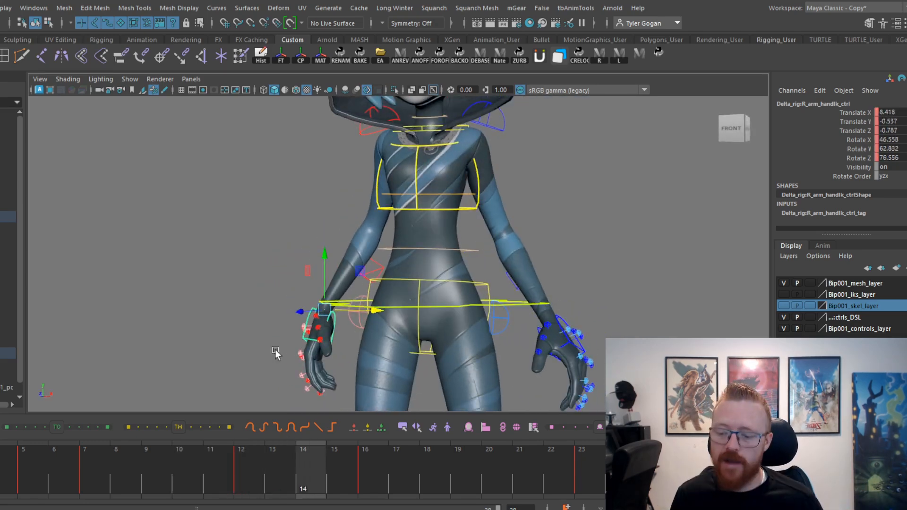
drag(1, 487, 312, 312)
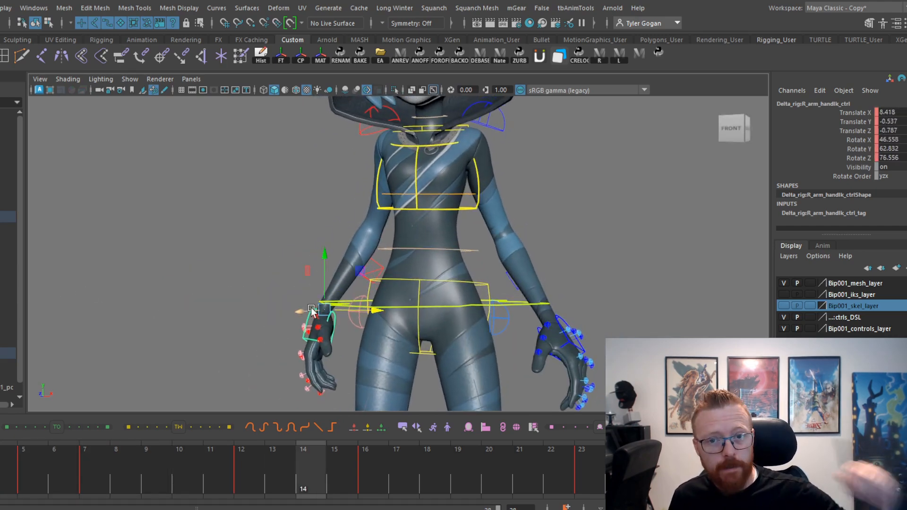
Delay the right hand's settling keys at frames 16 and 23 to frames 18 and 25, and check the motion in playback.
mouse_move(110, 448)
mouse_down()
mouse_move(183, 482)
mouse_move(308, 477)
mouse_move(455, 461)
mouse_move(530, 407)
mouse_up()
key(alt+v)
key(alt+v)
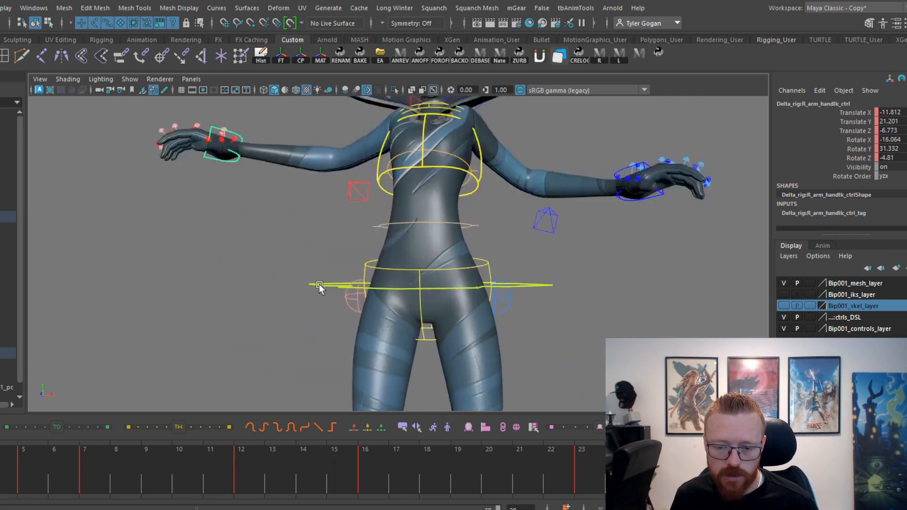
key(alt+v)
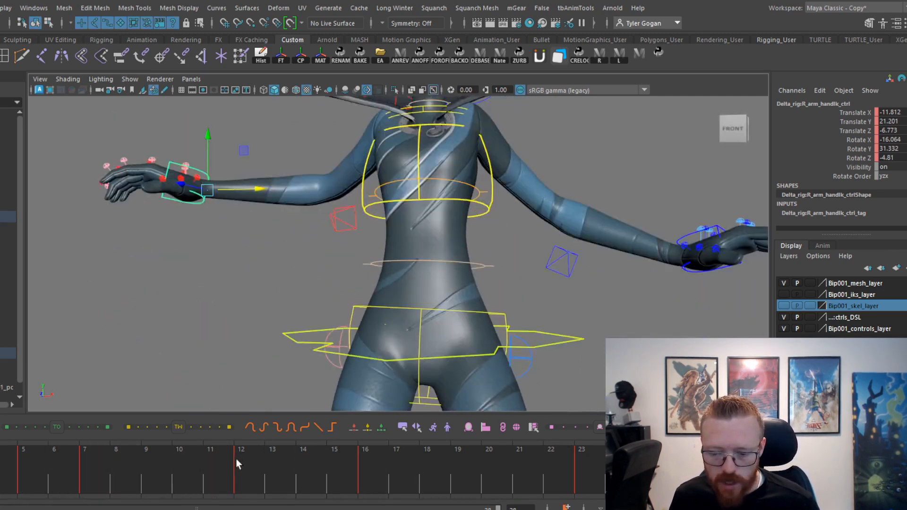
mouse_move(236, 459)
mouse_down()
mouse_move(323, 485)
mouse_move(330, 480)
mouse_move(267, 473)
mouse_move(661, 477)
mouse_up()
key(alt+v)
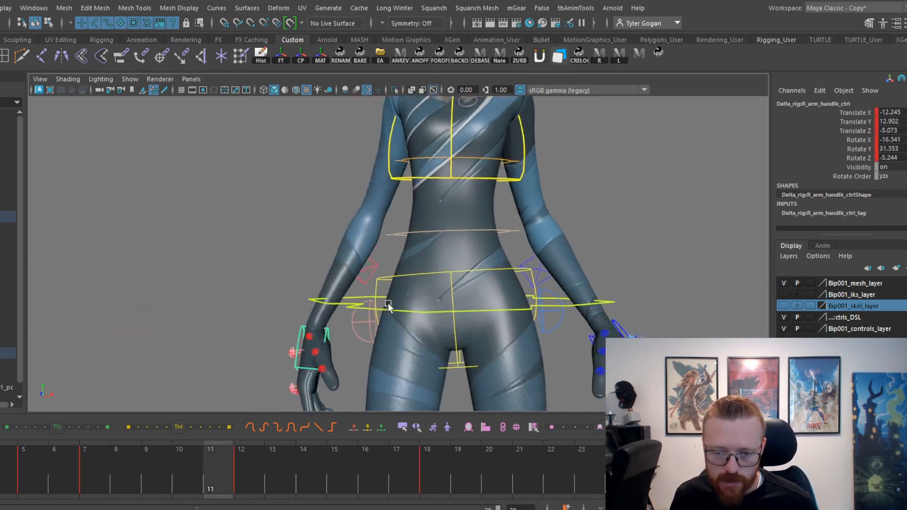
alt+right_drag(293, 306, 395, 318)
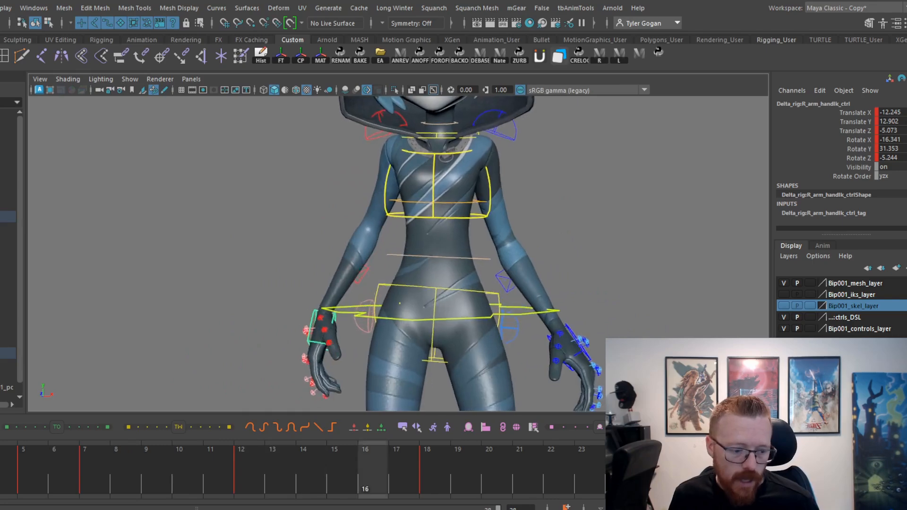
key(alt+v)
Bring up the right hand control's rotation curves in the Graph Editor and try a steeper Rotate Z tangent at frame 12.
mouse_move(71, 477)
mouse_down()
mouse_move(2, 482)
mouse_move(118, 486)
mouse_move(96, 484)
mouse_up()
key(e)
mouse_move(210, 470)
mouse_down()
mouse_move(159, 487)
mouse_move(328, 478)
mouse_move(249, 495)
mouse_move(340, 486)
mouse_up()
key(space)
alt+middle_drag(344, 169, 364, 124)
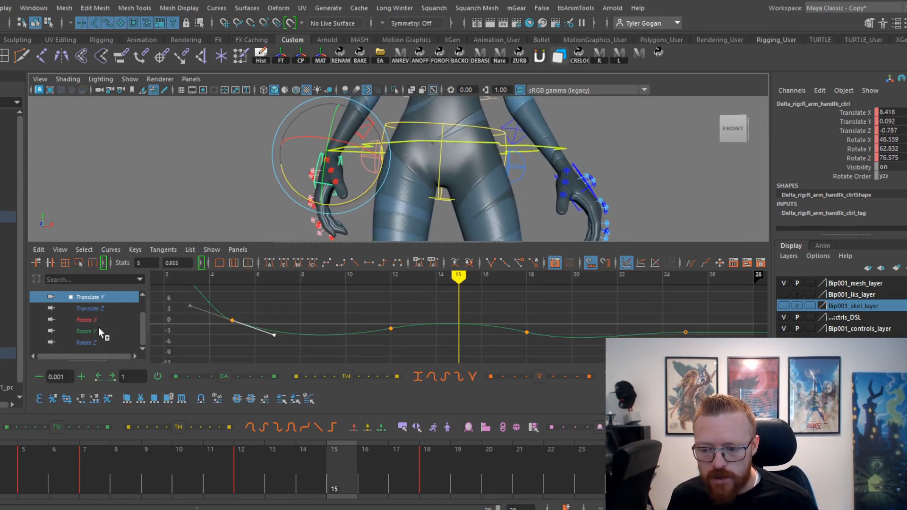
click(90, 331)
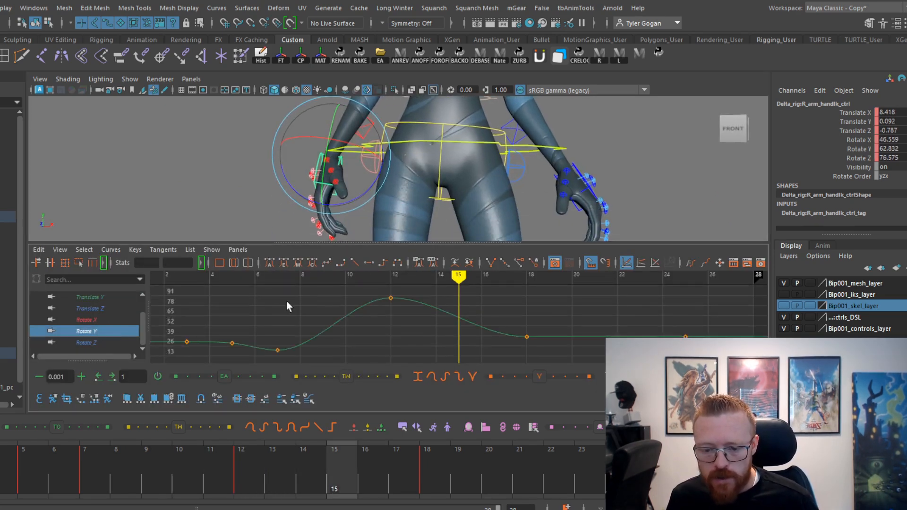
click(90, 342)
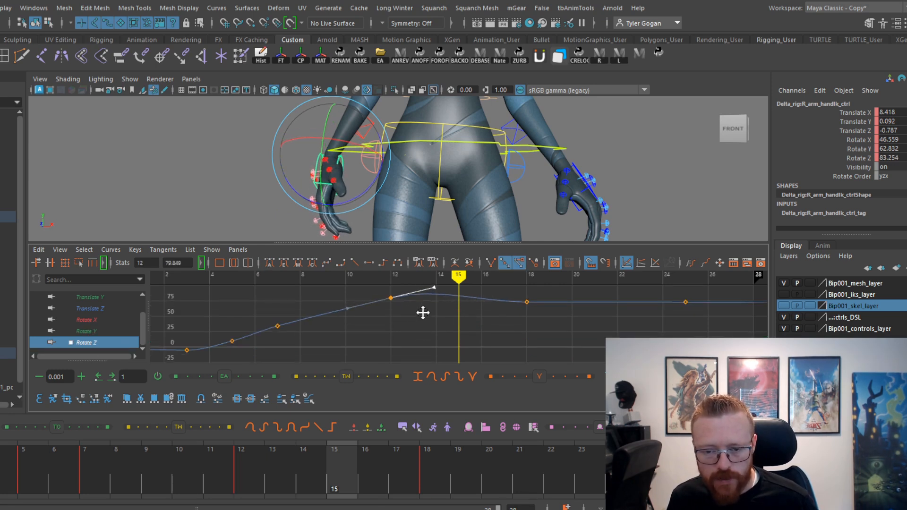
Slope the Rotate X and Rotate Z tangents together at frames 12 and 18 so the hand's rotation carries past each key.
click(90, 320)
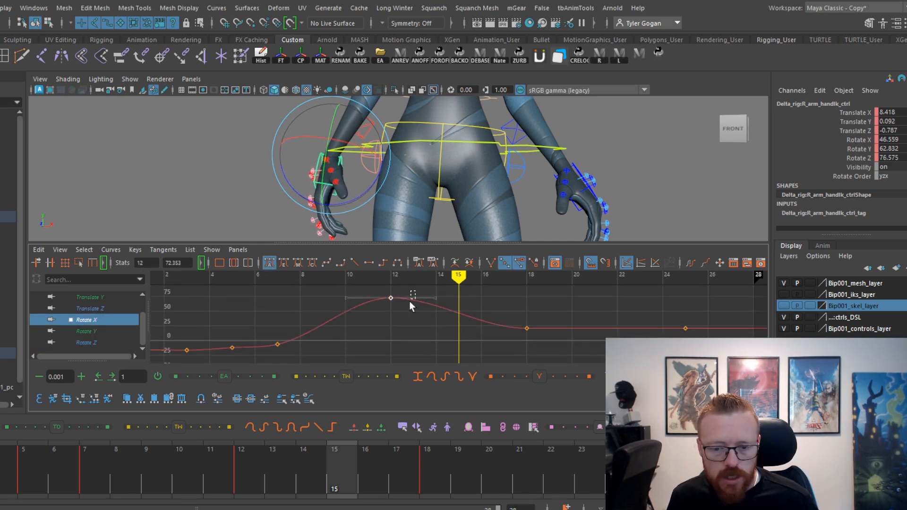
drag(409, 301, 409, 312)
middle_drag(413, 338, 424, 301)
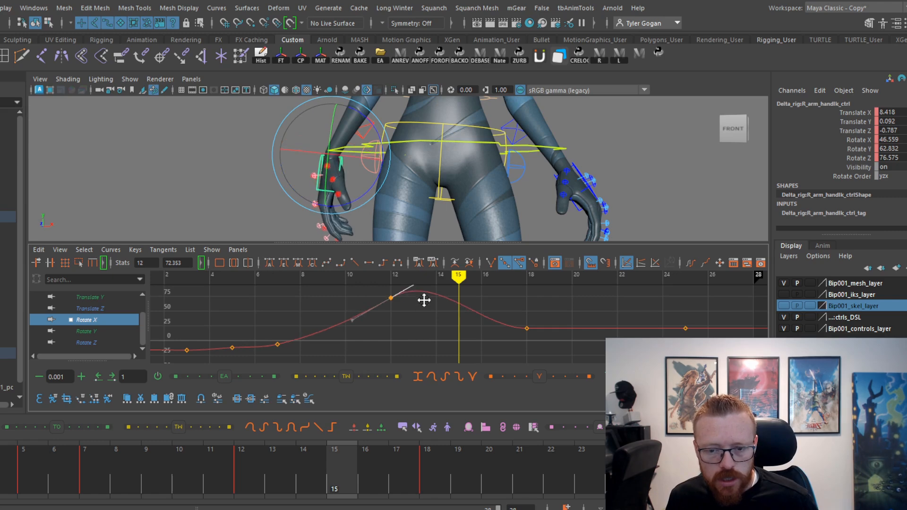
ctrl+click(90, 342)
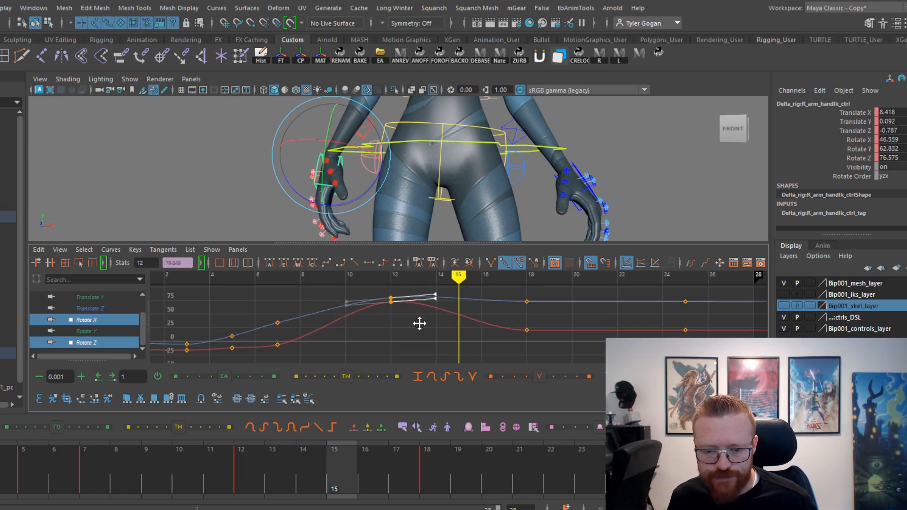
drag(66, 473, 489, 442)
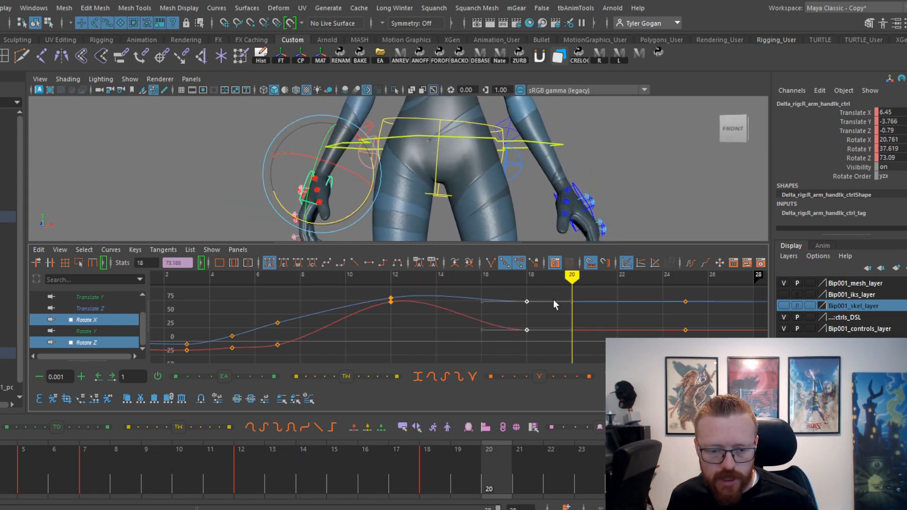
drag(397, 468, 645, 475)
alt+middle_drag(678, 344, 511, 351)
Try the hand's motion without the Rotate X and Rotate Z keys at frame 25, and undo the key deletion.
drag(532, 297, 506, 344)
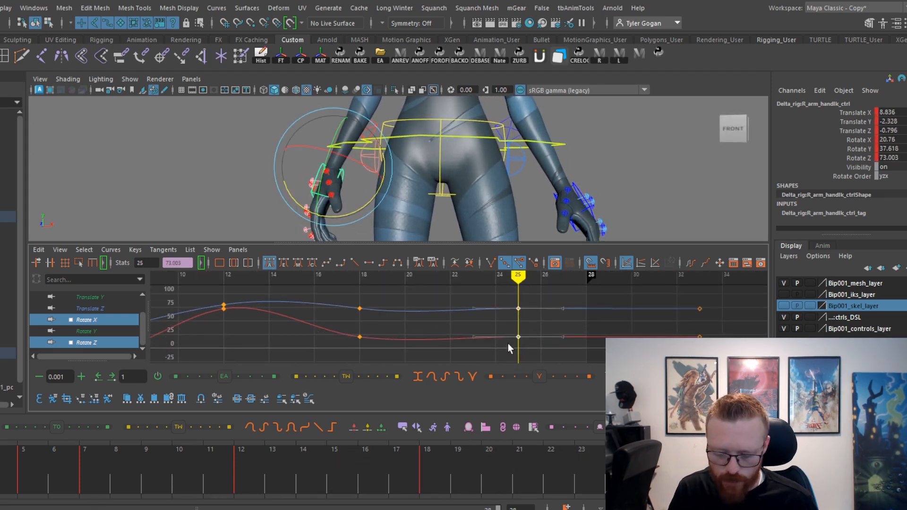
click(373, 456)
key(alt+v)
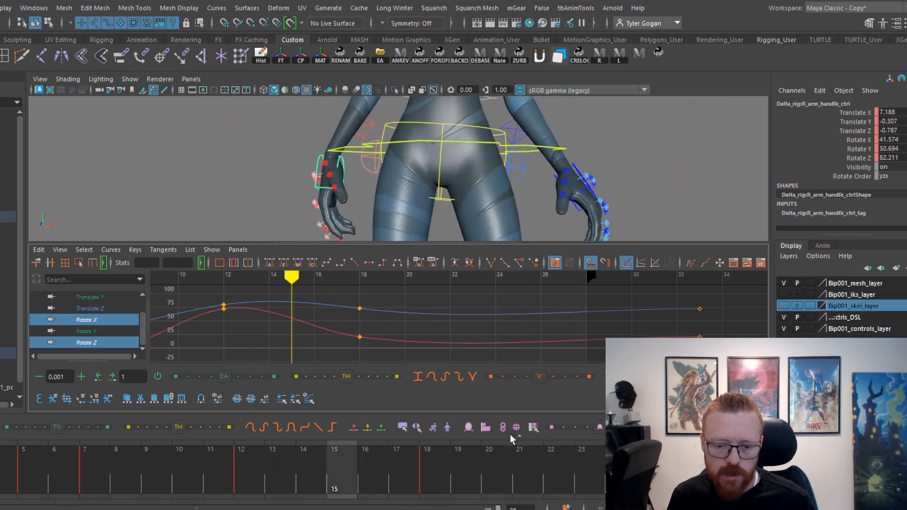
key(alt+v)
key(ctrl+z)
key(ctrl+z)
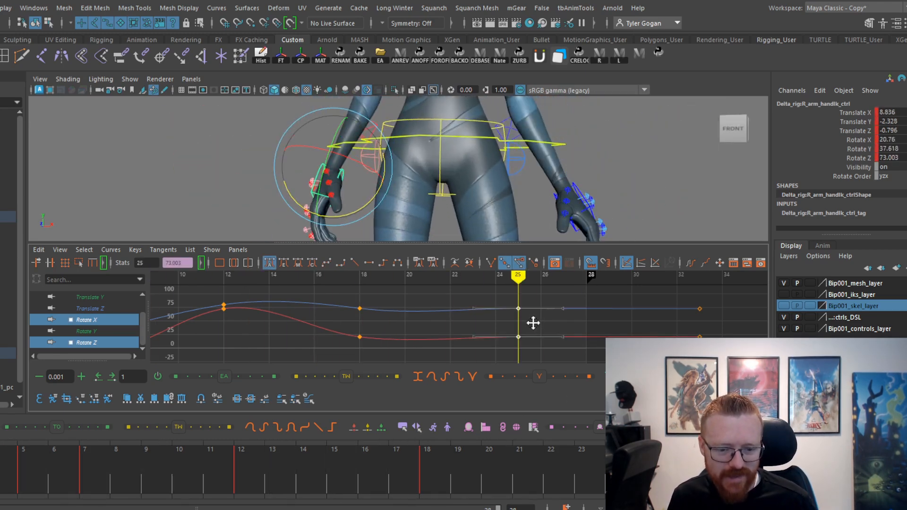
Raise the right hand's Rotate X and Rotate Z keys at frame 25 to about 30 and 82, and check playback.
drag(499, 468, 744, 468)
click(375, 455)
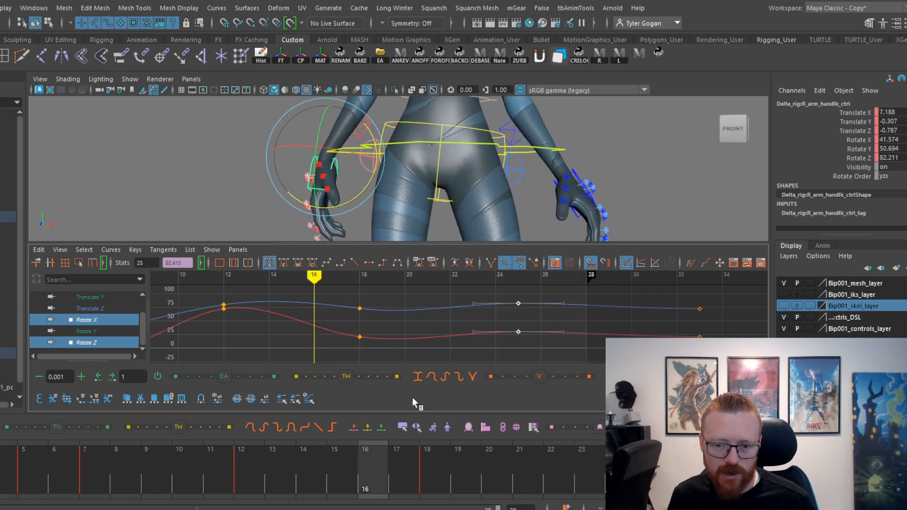
key(alt+v)
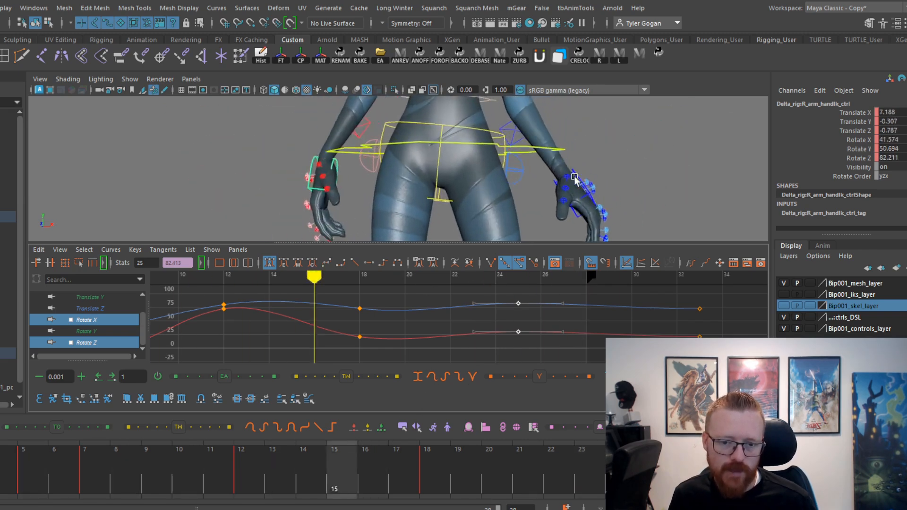
key(space)
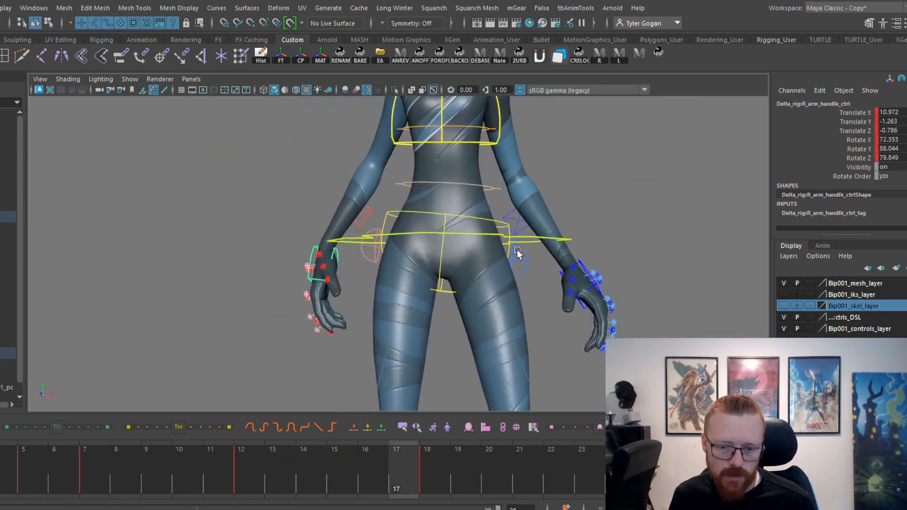
key(alt+v)
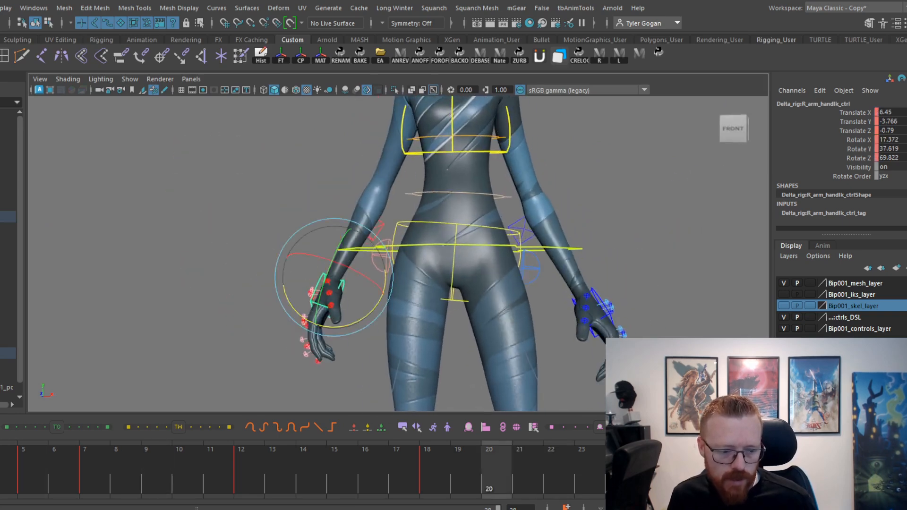
key(space)
Slope the right hand's Translate Y tangent upward at frame 25 and scrub through the settle.
click(110, 298)
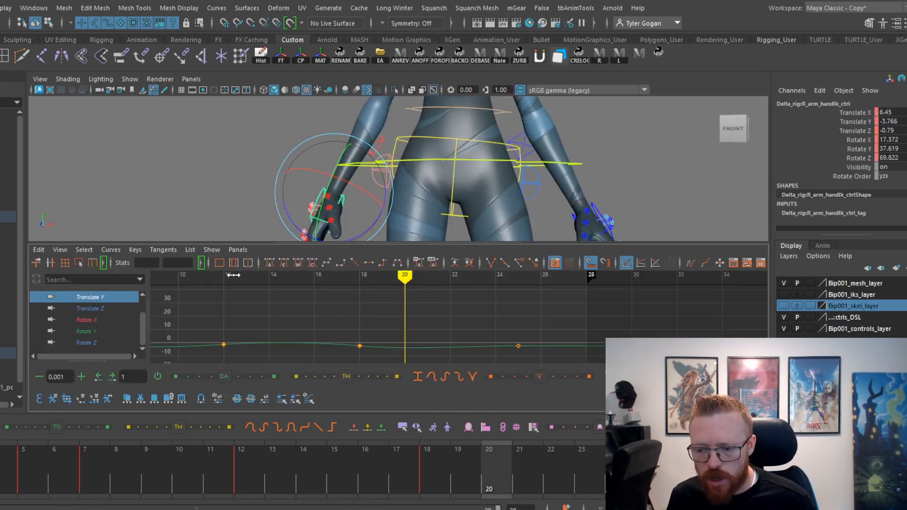
click(360, 345)
key(f)
drag(336, 472, 728, 501)
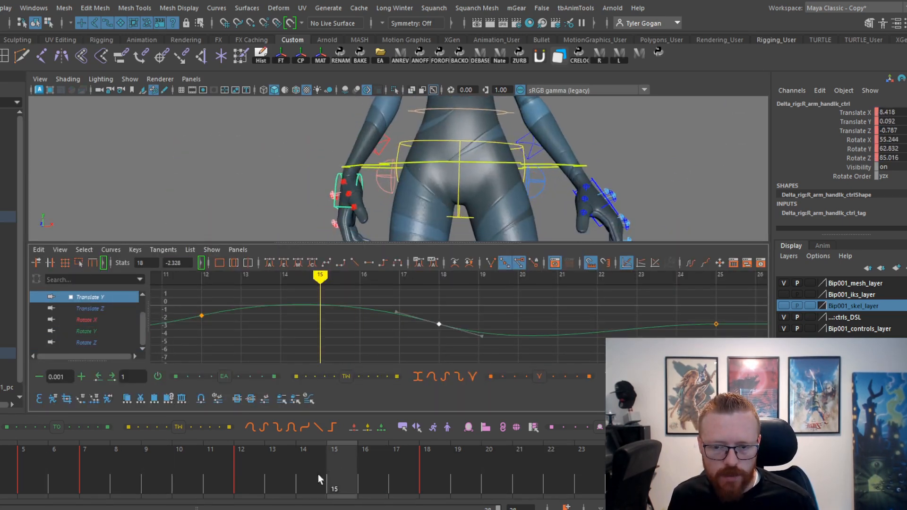
mouse_move(617, 338)
alt+middle_down()
mouse_move(576, 332)
mouse_move(429, 357)
alt+middle_up()
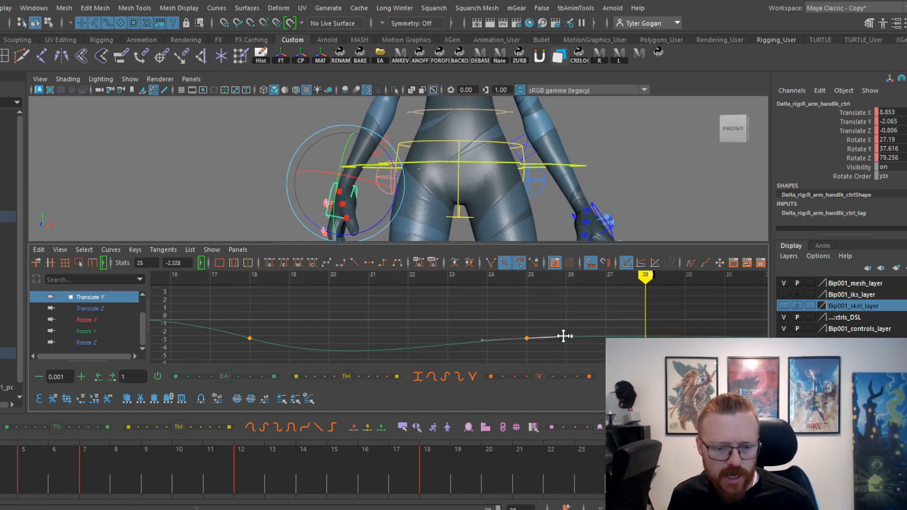
drag(424, 469, 739, 492)
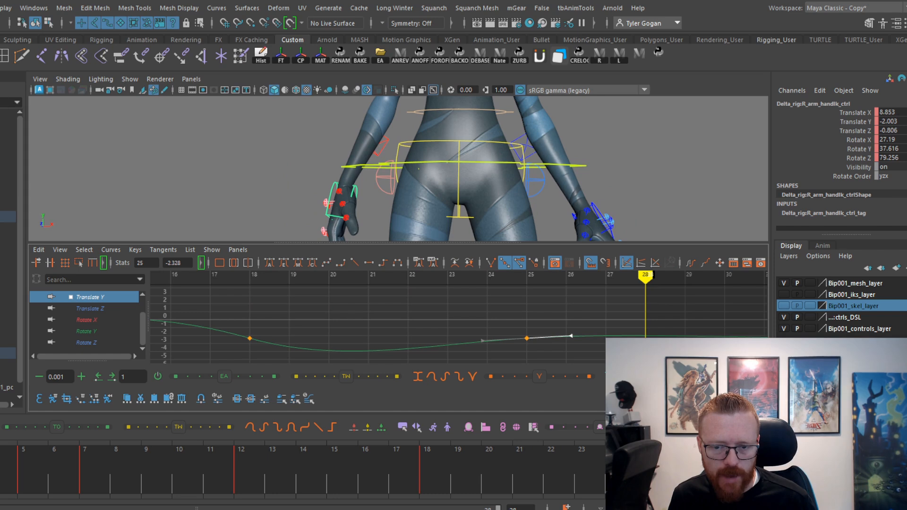
Lower the right hand's Translate Y key at frame 25 to -3.542 and review the drop in playback.
drag(515, 461, 643, 468)
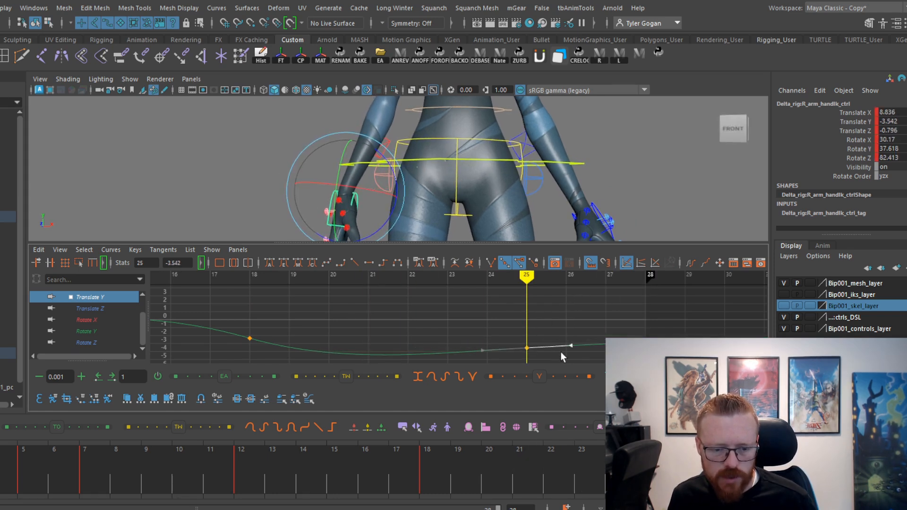
drag(591, 482, 709, 485)
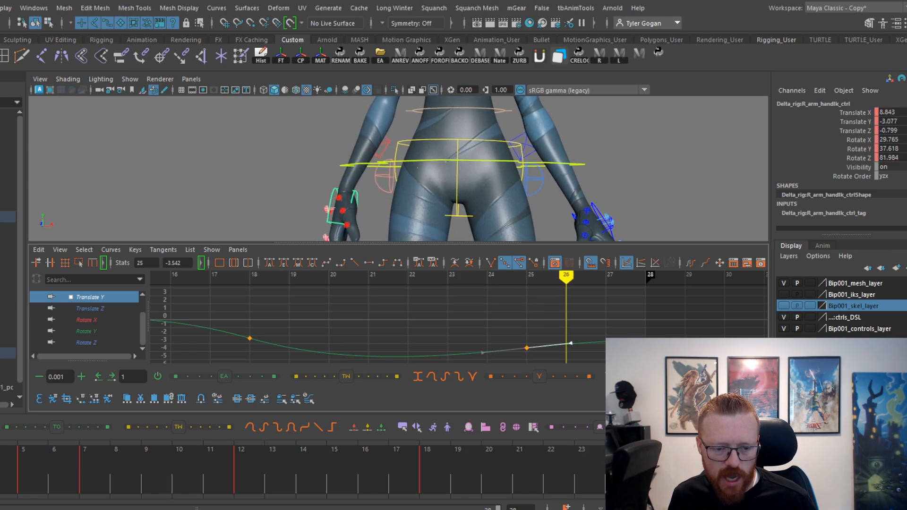
mouse_move(590, 482)
mouse_down()
mouse_move(740, 483)
mouse_move(373, 462)
mouse_up()
key(alt+v)
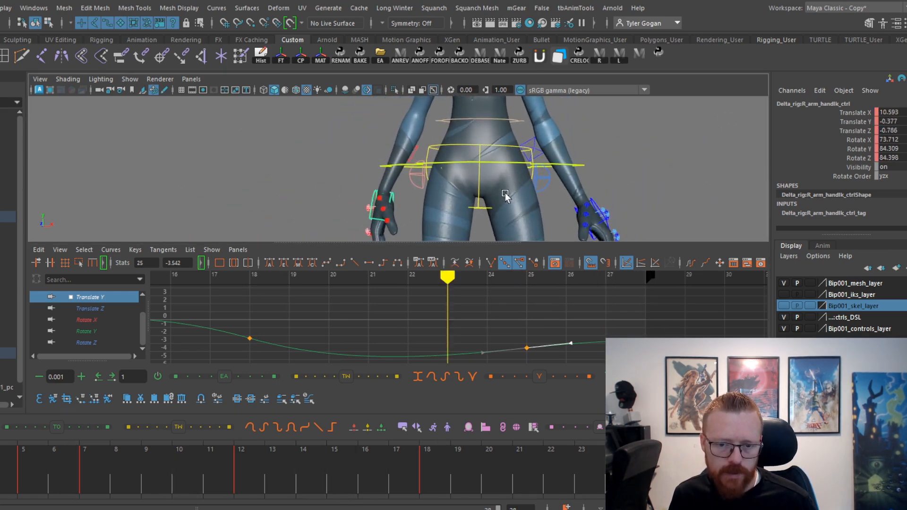
key(space)
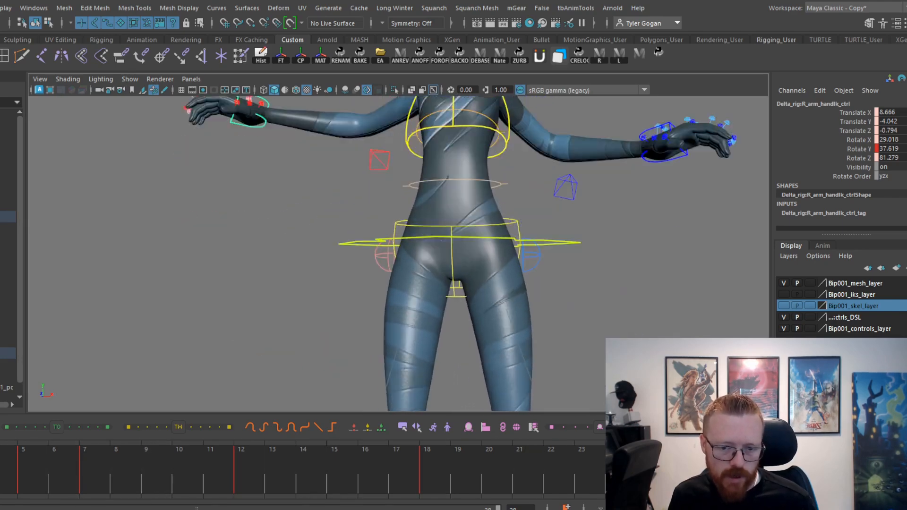
key(space)
key(space)
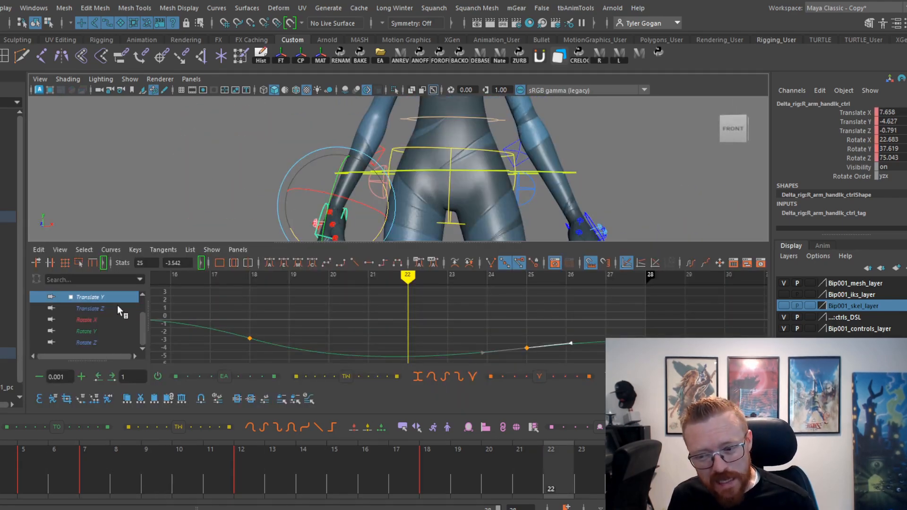
Raise the right hand's Translate X key at frame 18 to 8.085 for a softer inward swing, and check playback.
click(285, 324)
key(a)
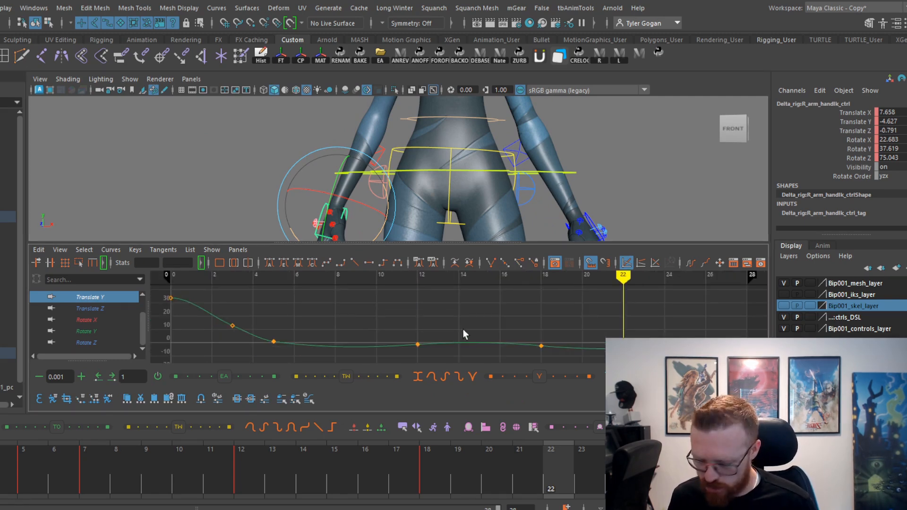
click(91, 462)
key(alt+v)
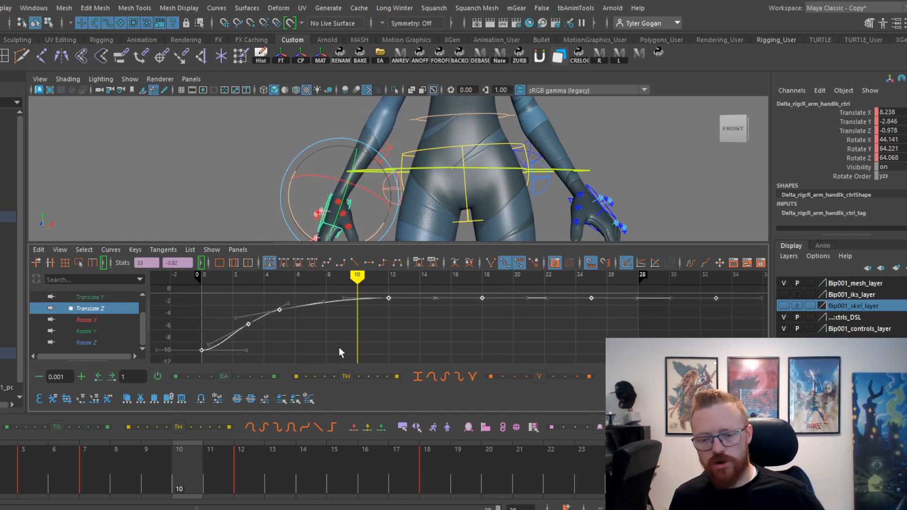
drag(52, 476, 396, 476)
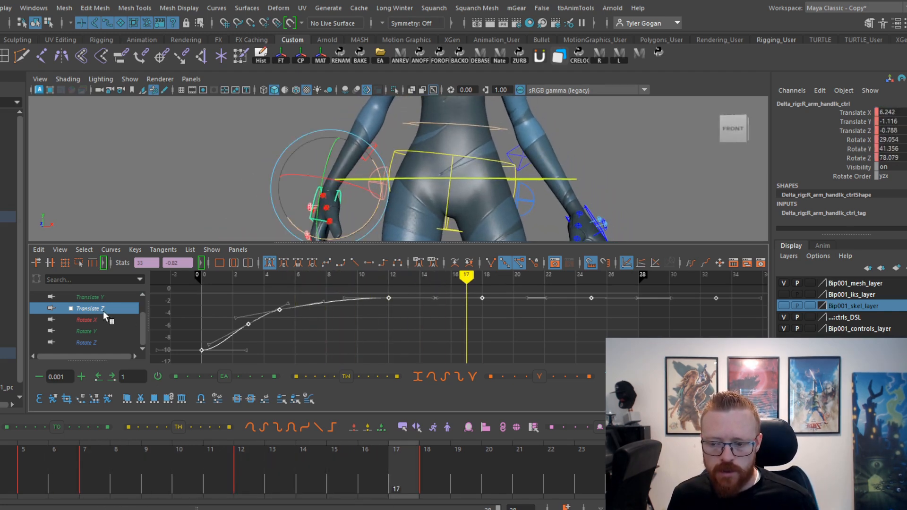
click(120, 312)
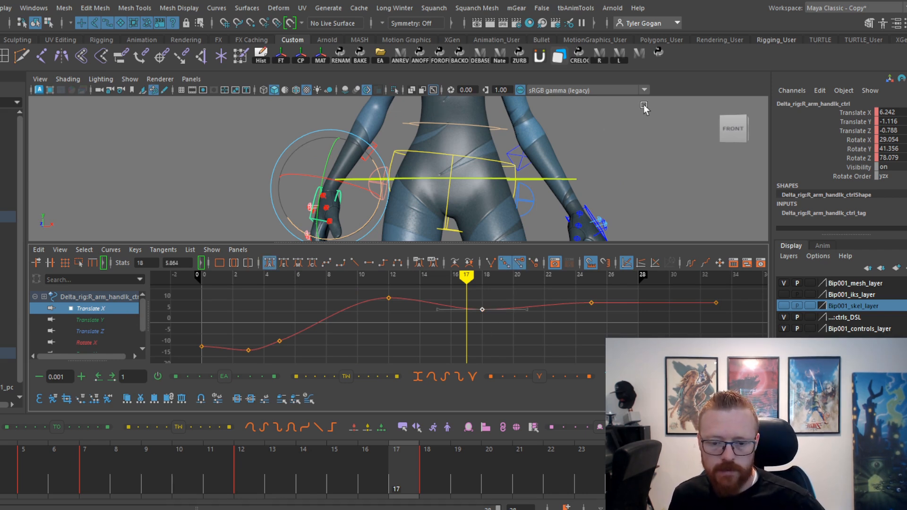
key(f)
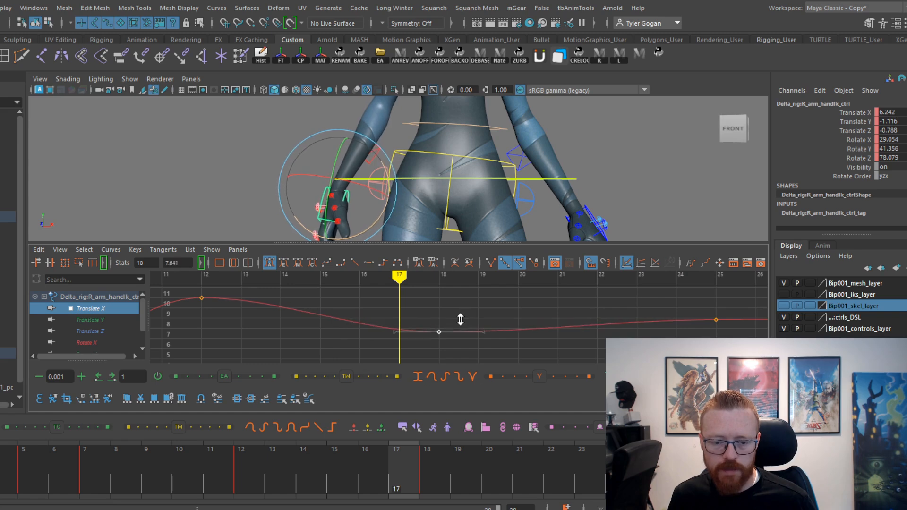
drag(350, 466, 723, 465)
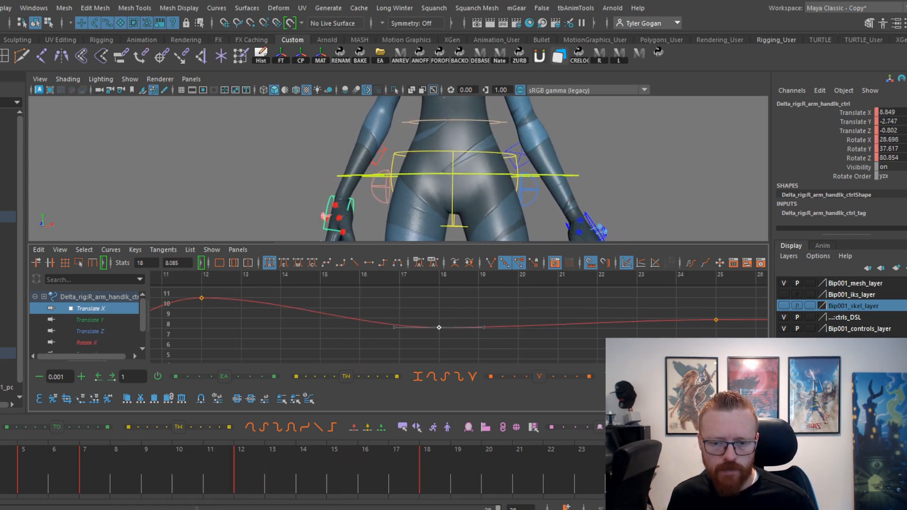
key(alt+shift+v)
key(alt+v)
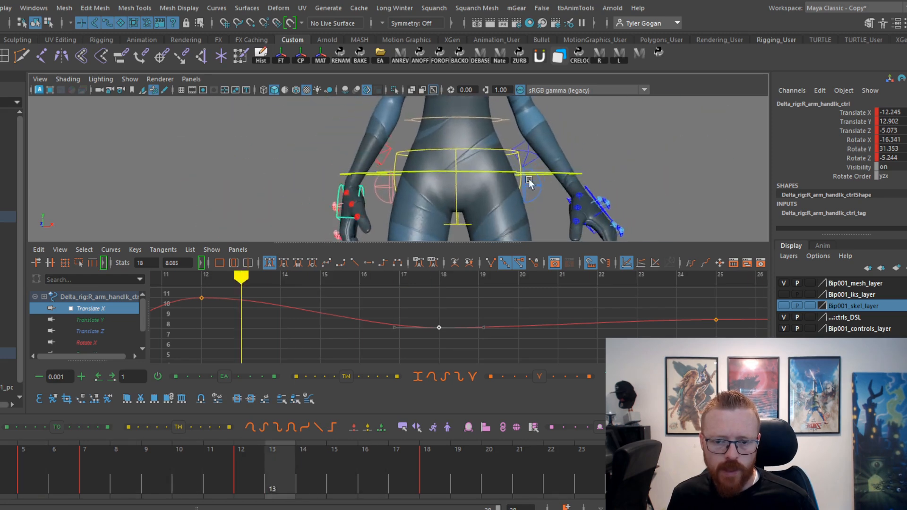
key(space)
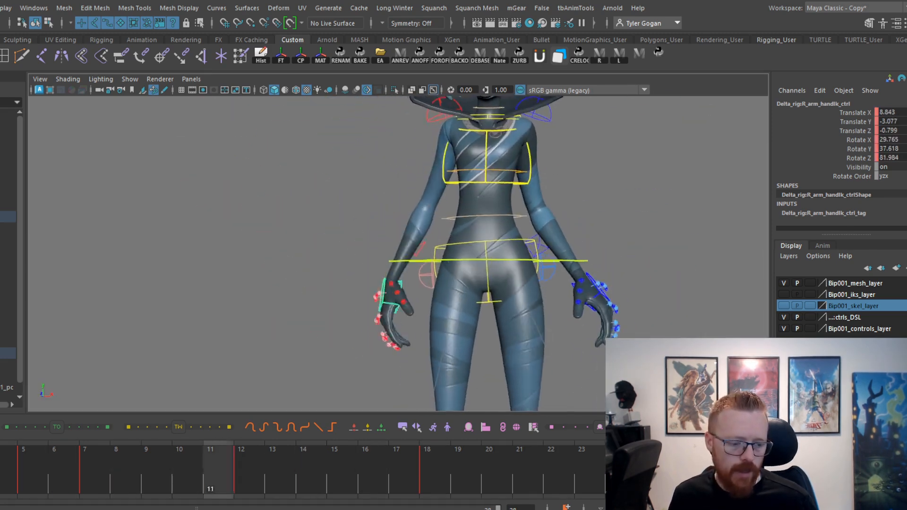
Flatten the right hand's Rotate X and Rotate Z tangents at frame 18 and check the motion in playback.
key(space)
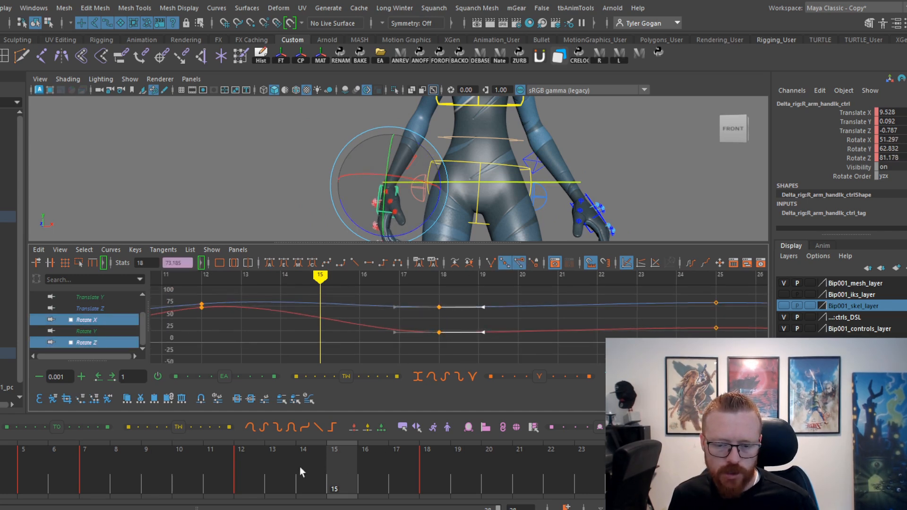
drag(299, 467, 526, 476)
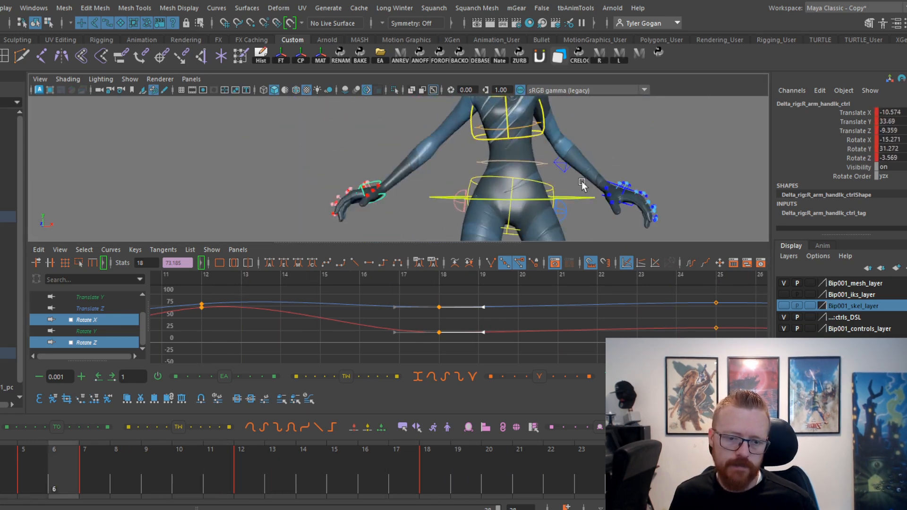
key(space)
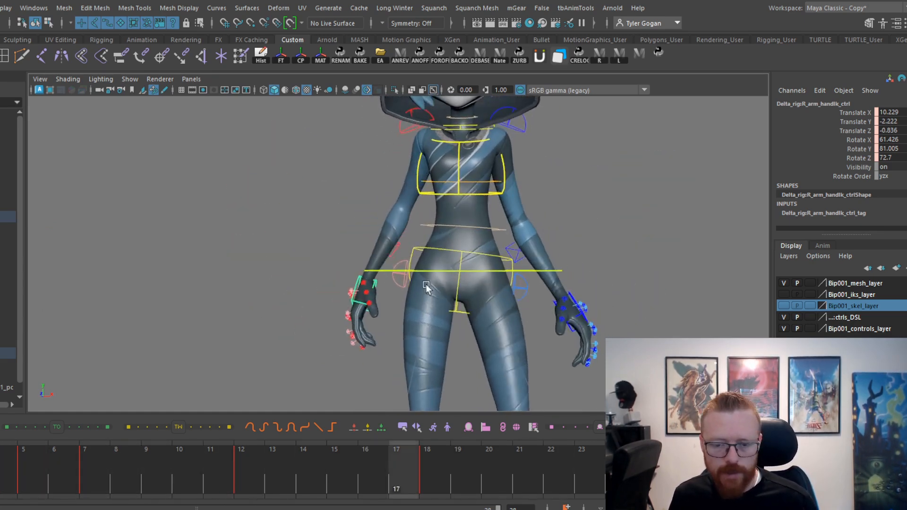
key(alt+v)
key(space)
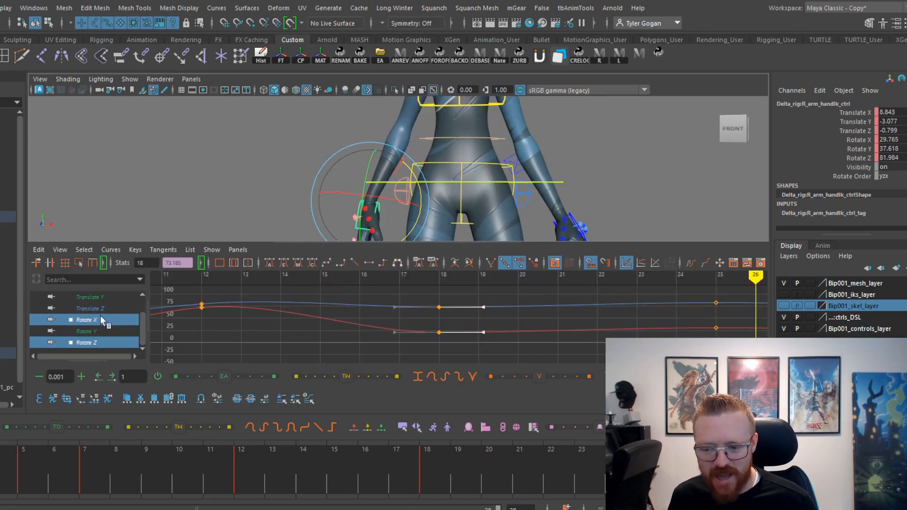
Soften the right hand's Translate Y tangents at frames 12, 18 and 25, and review the arm in playback.
click(97, 298)
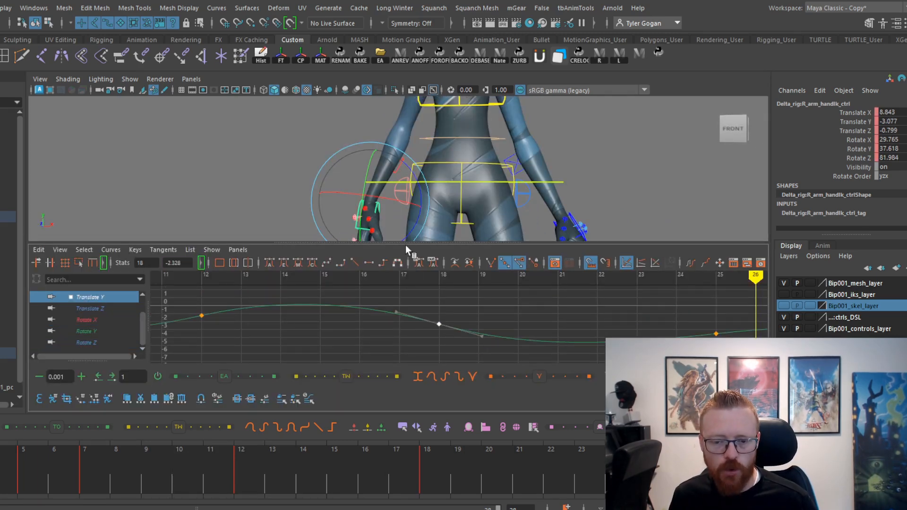
drag(185, 480, 453, 486)
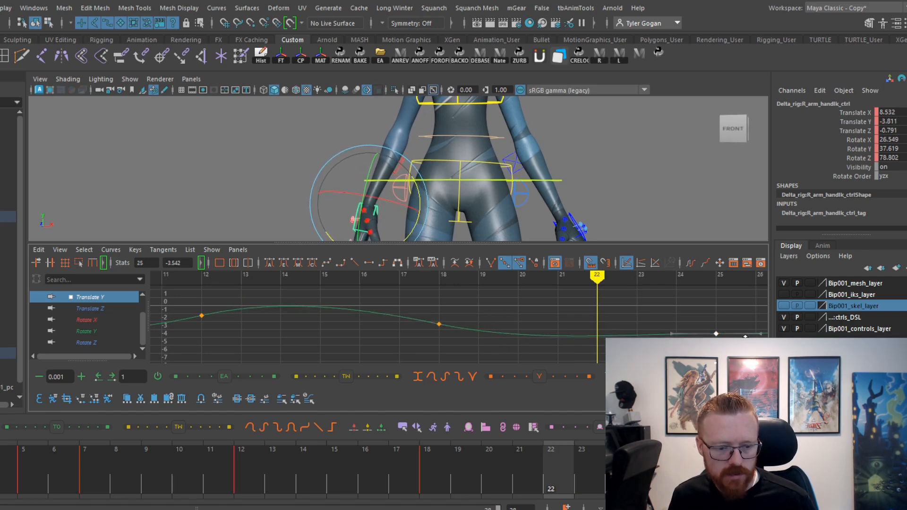
drag(551, 487, 458, 491)
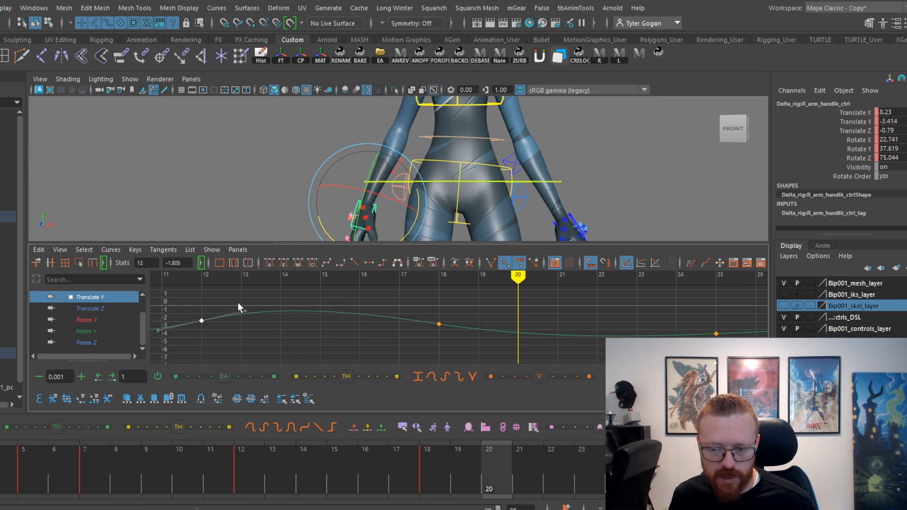
click(193, 468)
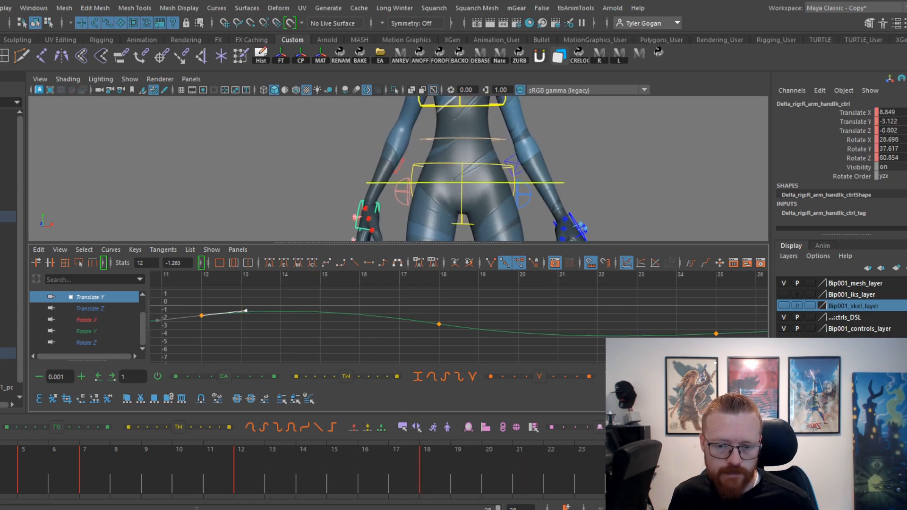
key(alt+v)
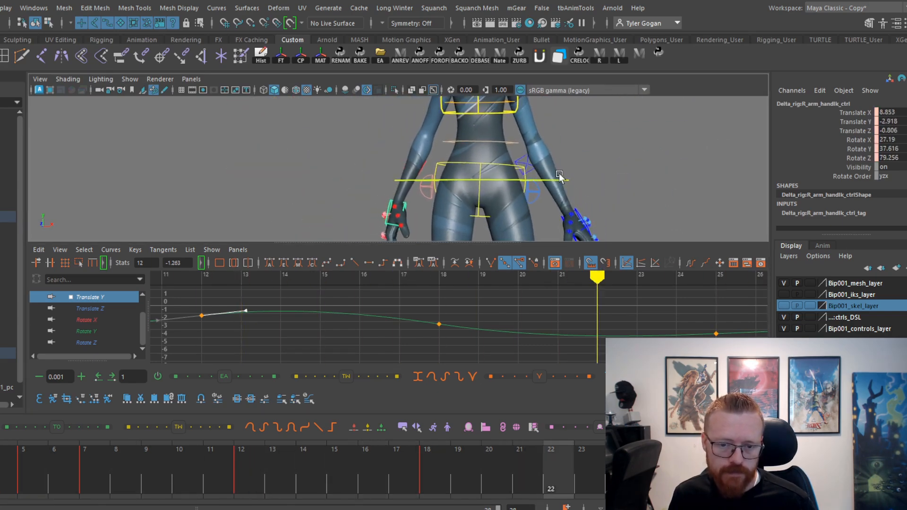
key(space)
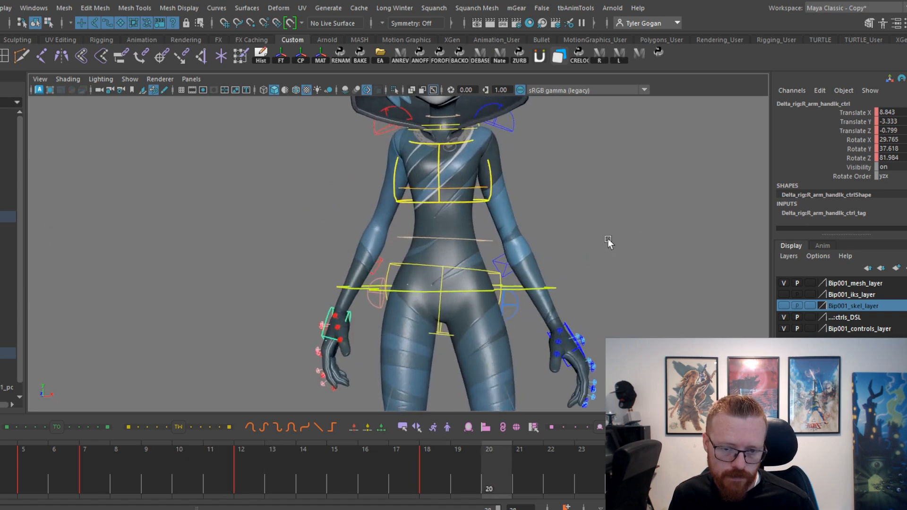
key(alt+v)
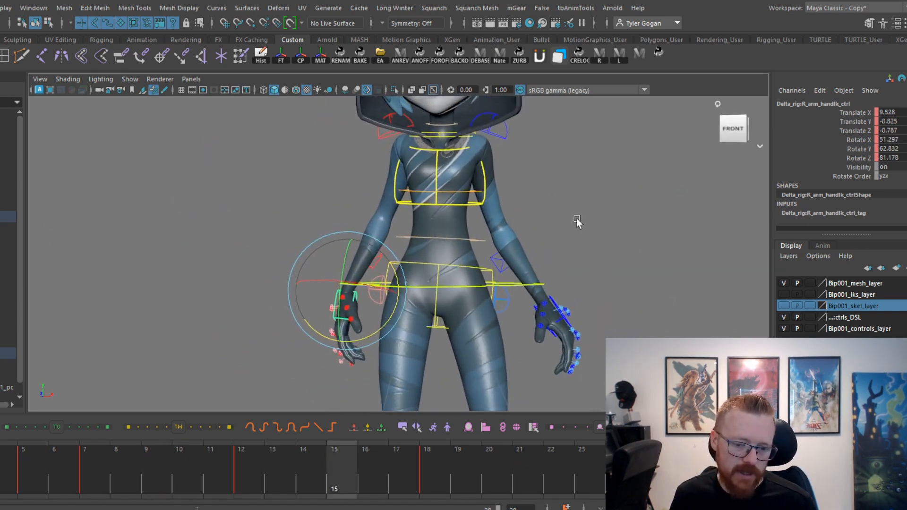
Select the left hand's IK control and move it along X to -25.293 at the settling key after frame 19.
click(559, 317)
key(alt+v)
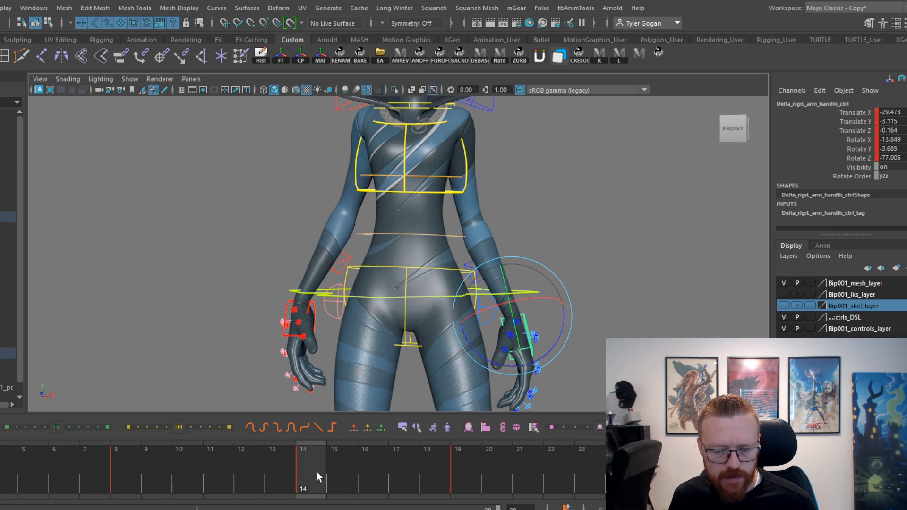
drag(317, 471, 466, 446)
click(314, 470)
key(w)
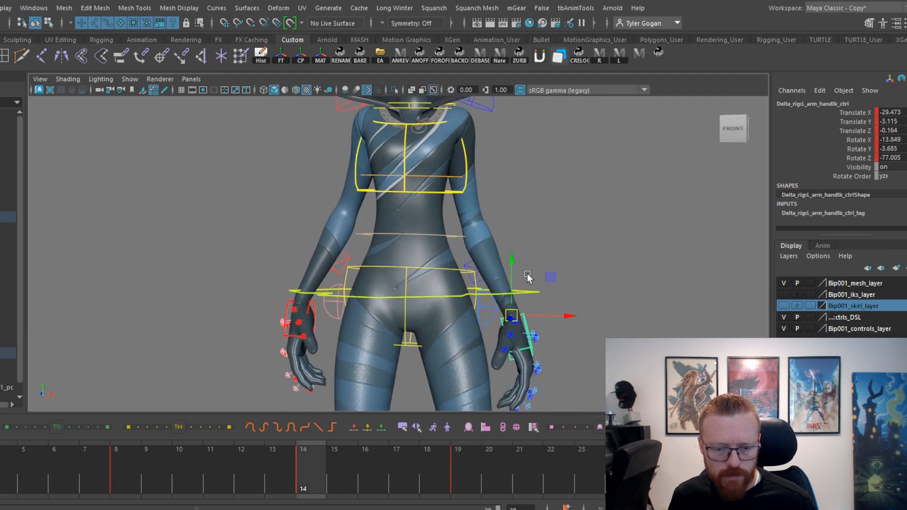
drag(392, 463, 729, 472)
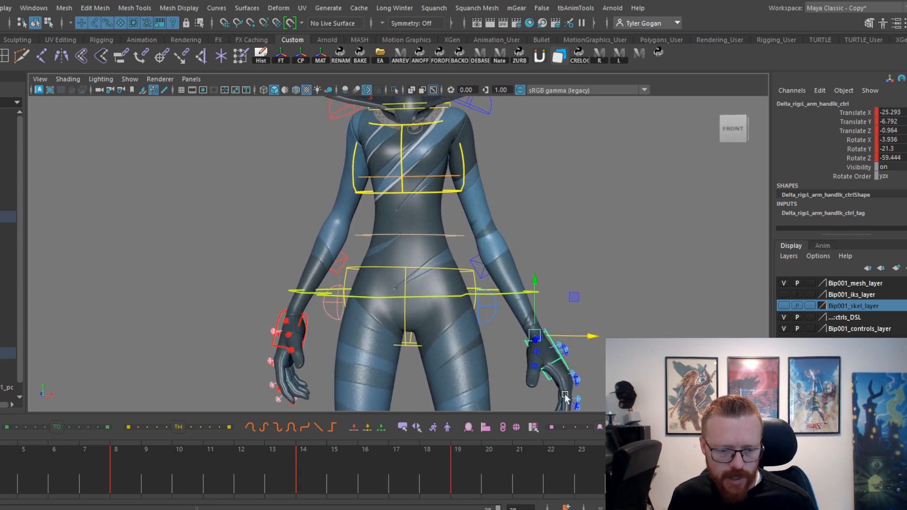
Rotate the left hand to about 29.6, -52.9, -76.6 at that settling key, nudge it along X, and play back.
mouse_move(460, 470)
mouse_down()
mouse_move(333, 477)
mouse_move(491, 476)
mouse_move(471, 484)
mouse_up()
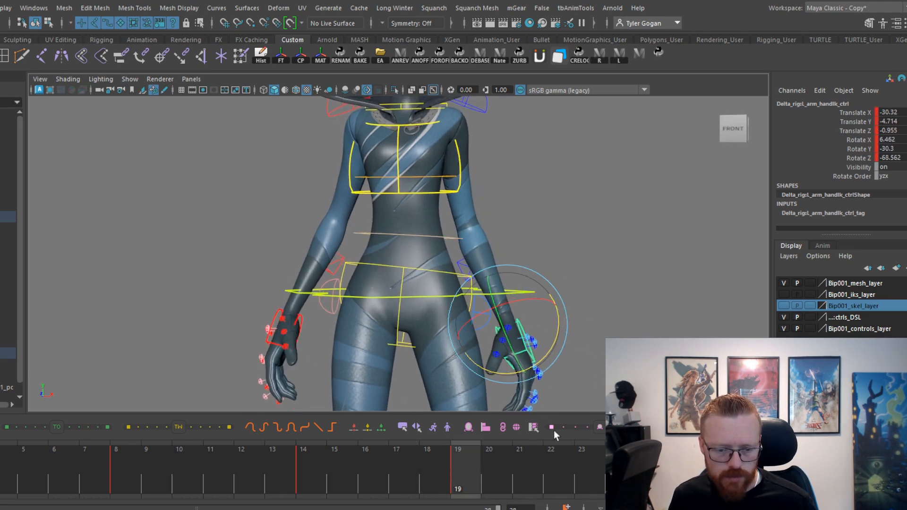
drag(474, 473, 722, 475)
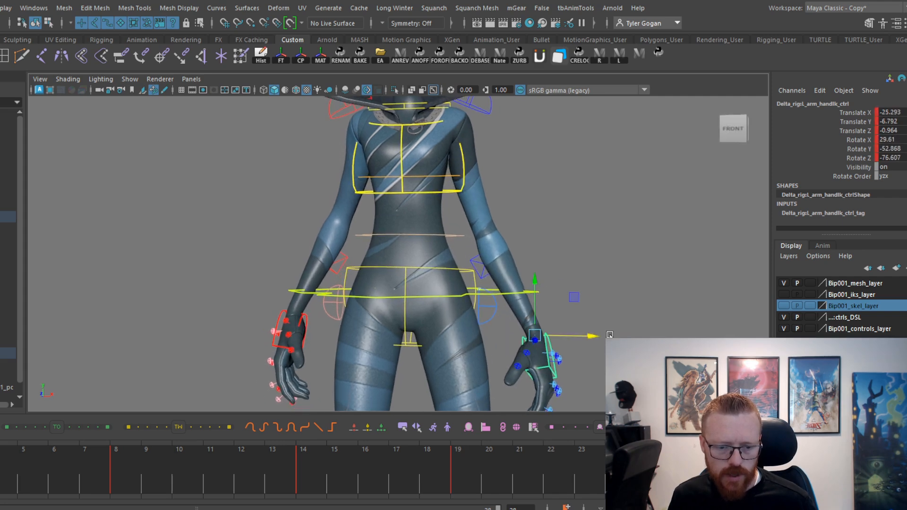
drag(590, 338, 585, 339)
drag(312, 467, 265, 471)
key(alt+v)
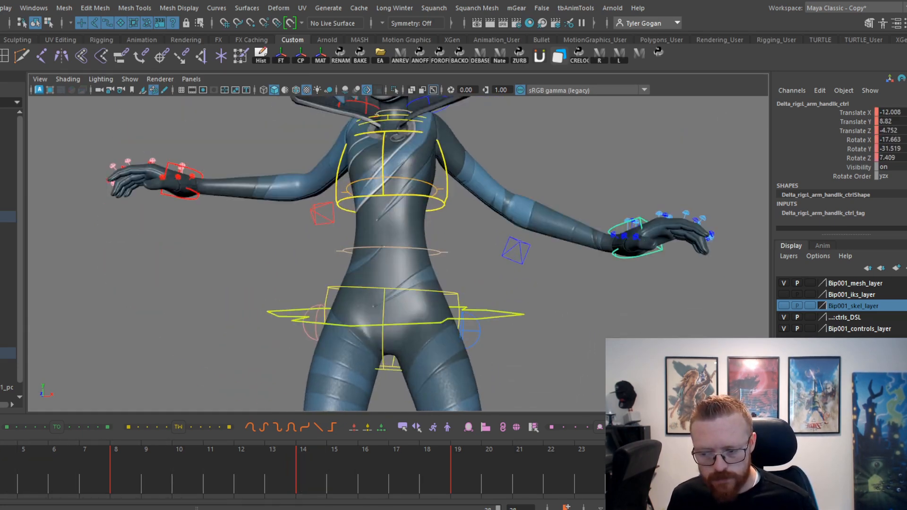
Move the left hand's IK control to X -22.77 at frame 8 and to -13.229, 2.038, -3.886 at frame 3.
key(alt+v)
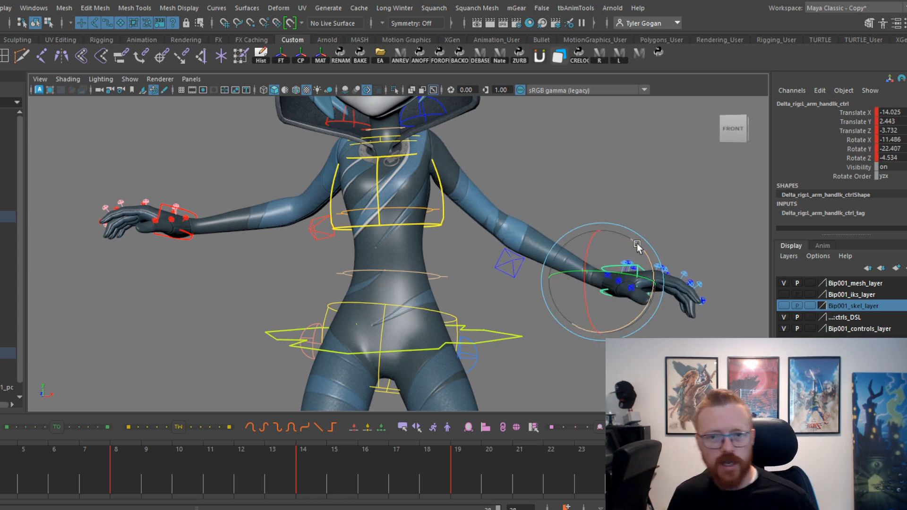
key(alt+v)
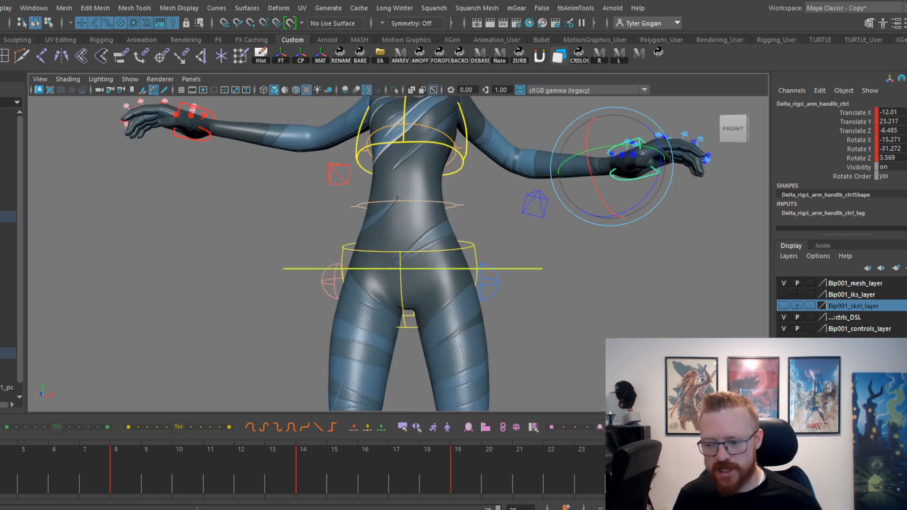
drag(0, 490, 116, 482)
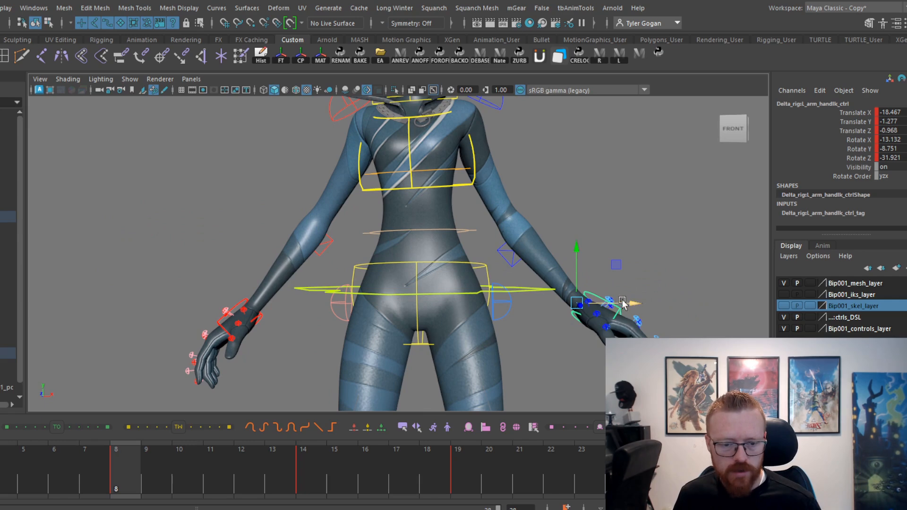
drag(622, 302, 555, 268)
drag(37, 463, 0, 477)
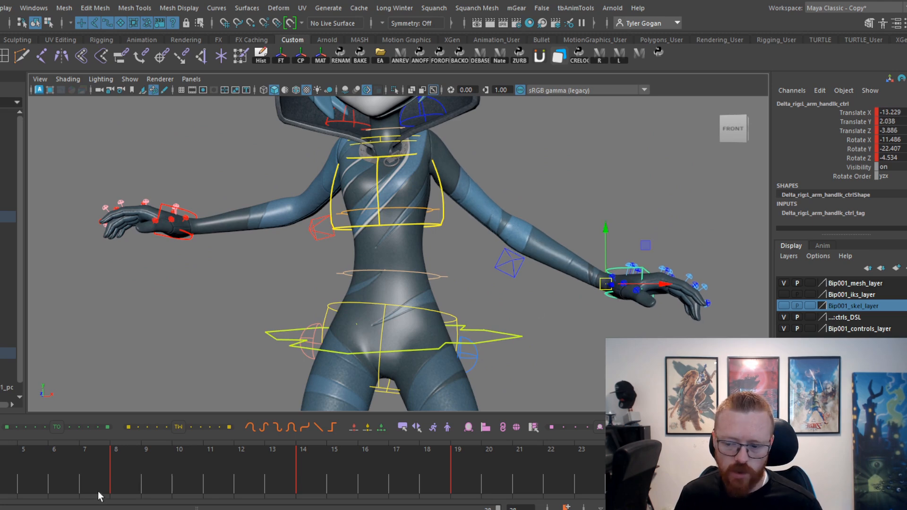
mouse_move(99, 496)
mouse_down()
mouse_move(1, 475)
mouse_move(134, 465)
mouse_move(25, 475)
mouse_up()
Reshape the left hand's Translate Y curve around frame 3, lower its frame 8 key to about -6.1, and play back.
key(space)
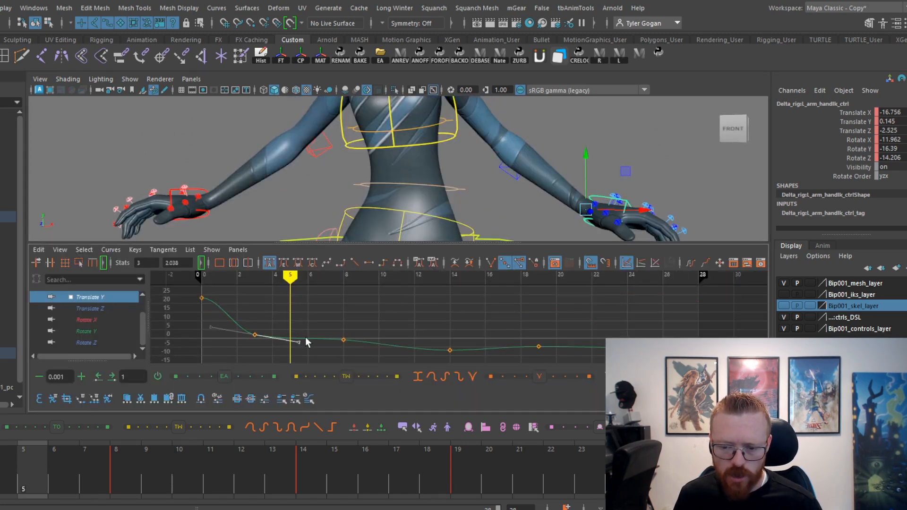
mouse_move(14, 466)
mouse_down()
mouse_move(4, 466)
mouse_move(54, 469)
mouse_move(175, 443)
mouse_move(115, 443)
mouse_up()
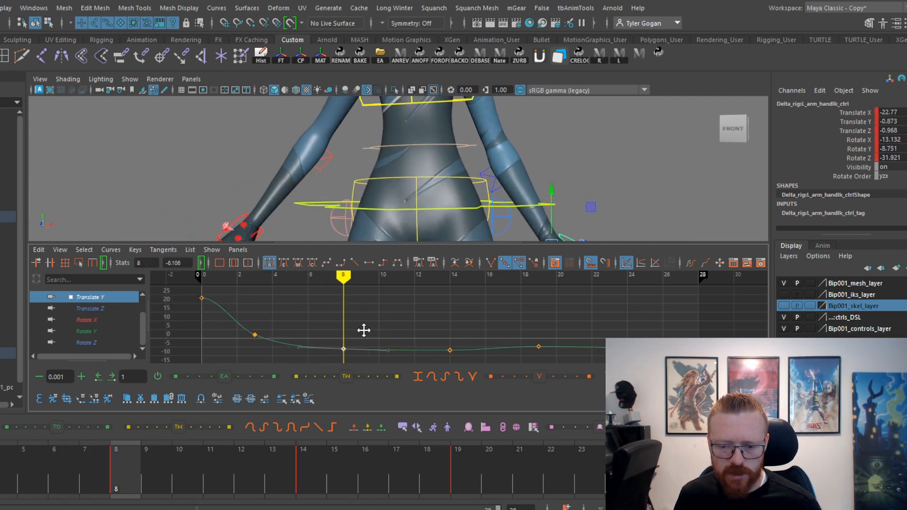
mouse_move(76, 486)
mouse_down()
mouse_move(3, 467)
mouse_move(242, 442)
mouse_up()
key(space)
drag(78, 472, 0, 419)
key(alt+v)
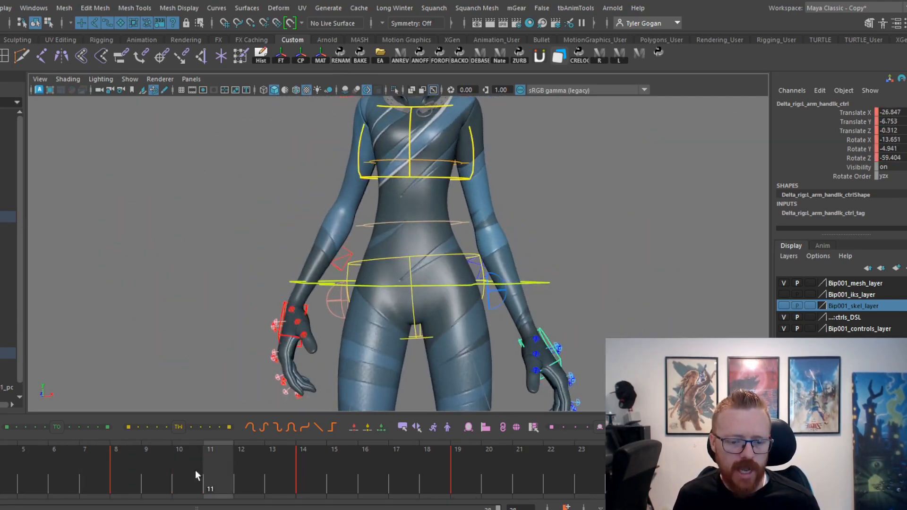
Retime the left hand's keys from frames 8 and 14 to frames 6 and 11, and review playback with the controls hidden.
drag(133, 475, 159, 476)
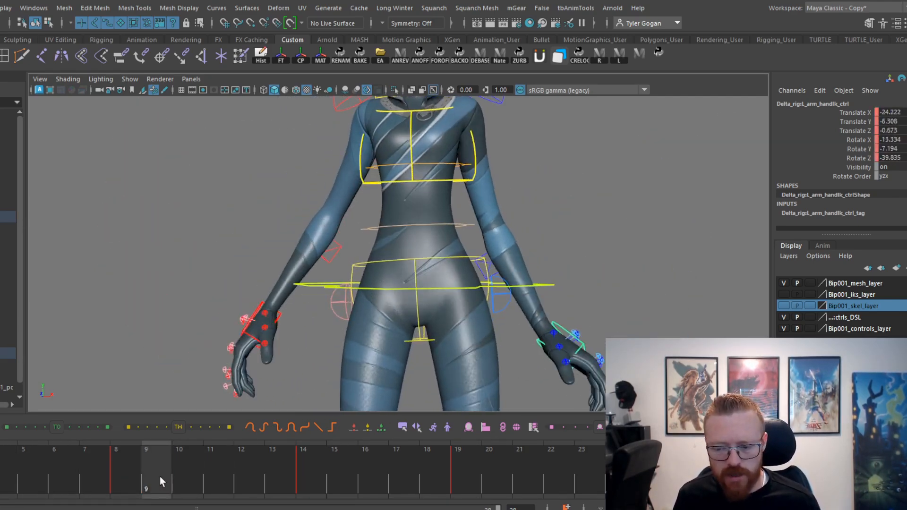
click(126, 481)
drag(65, 487, 311, 444)
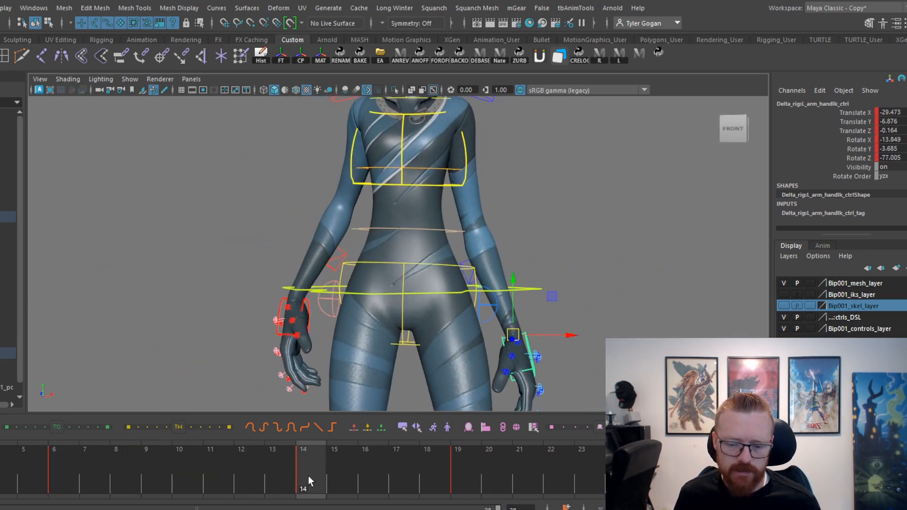
drag(308, 475, 375, 392)
key(alt+v)
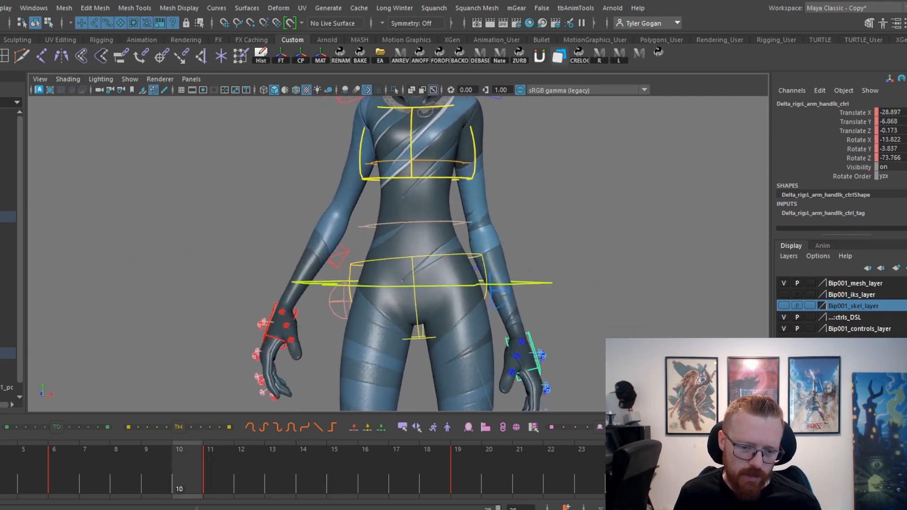
key(alt+v)
key(alt+1)
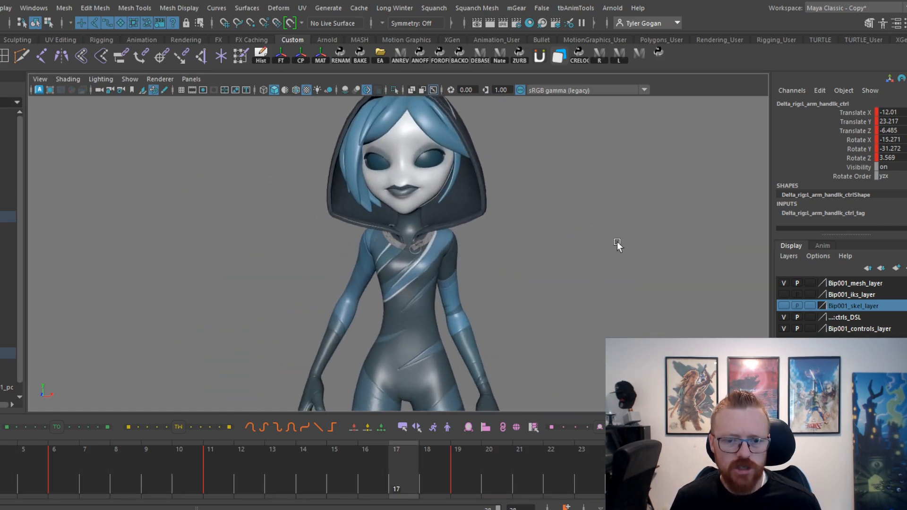
Select the head control and set its Rotate X to about -8.851 at frame 3.
key(alt+v)
key(period)
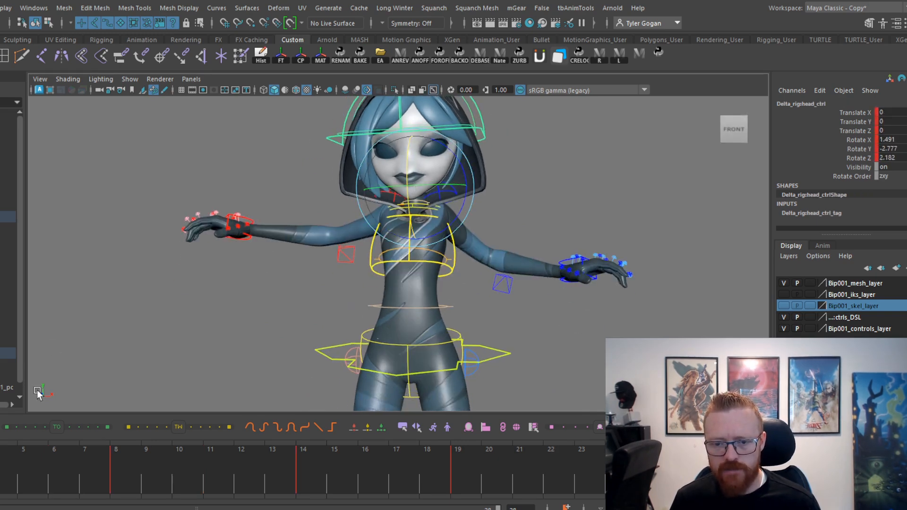
key(alt+period)
key(alt+period)
key(alt+period)
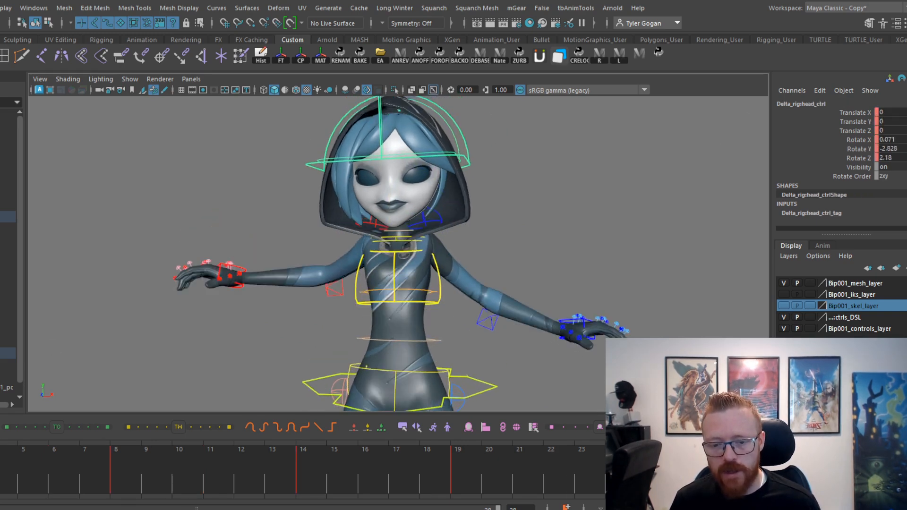
drag(374, 240, 384, 236)
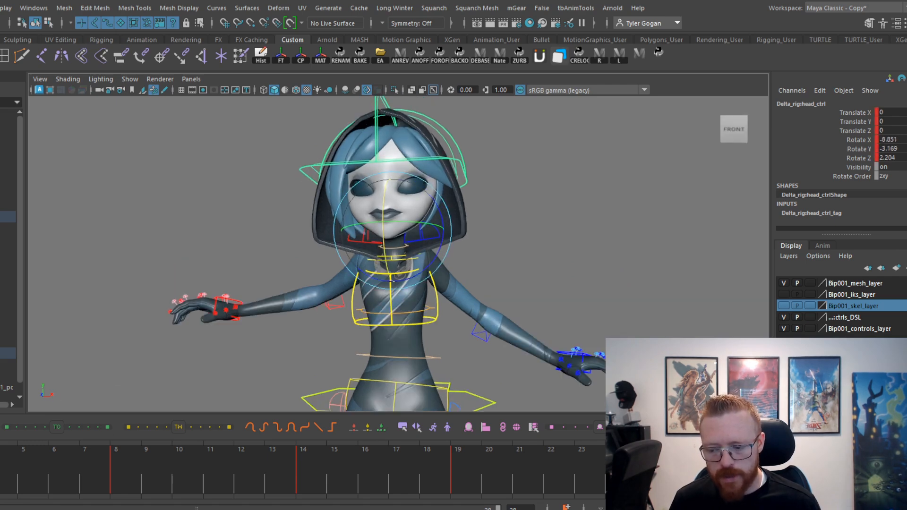
Rotate the head control in X to about 12.901 at frame 0 and 8.777 at frame 8.
key(comma)
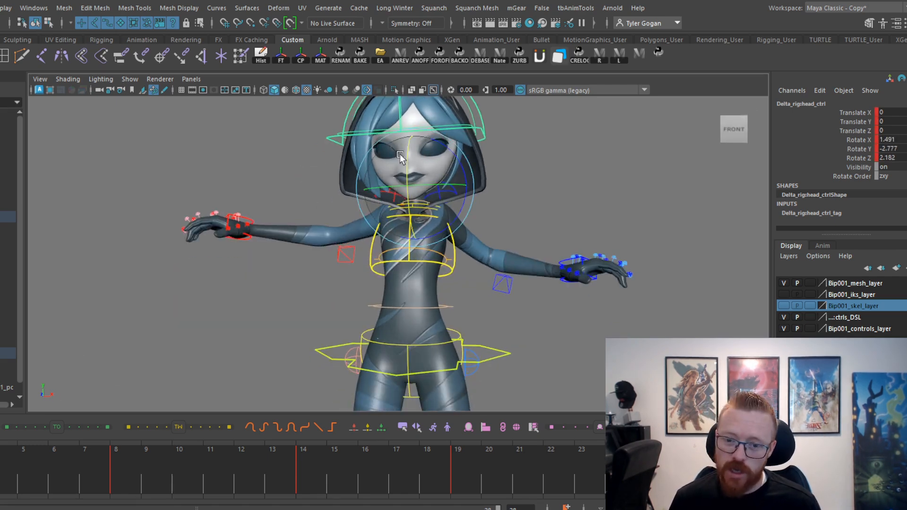
drag(400, 155, 405, 169)
drag(0, 487, 121, 481)
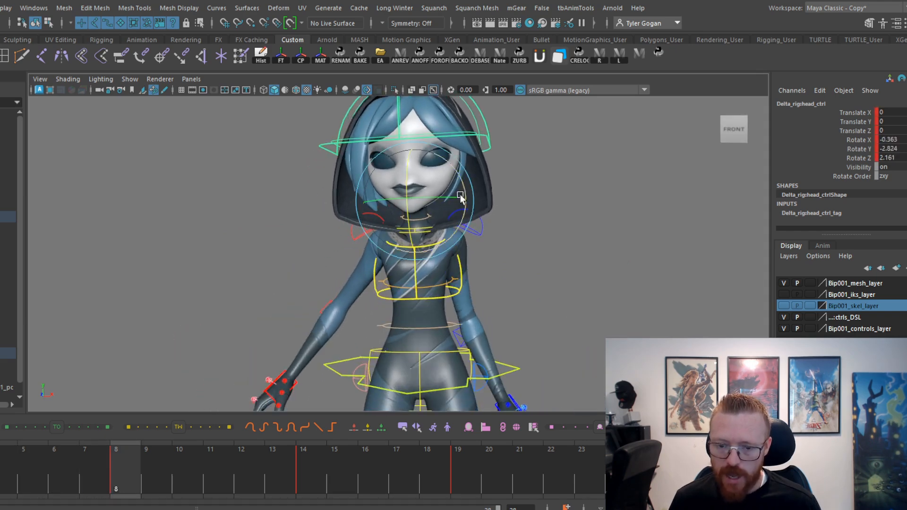
mouse_move(409, 219)
mouse_down()
mouse_move(409, 236)
mouse_move(409, 226)
mouse_up()
Delay the head's keys at frames 14 and 19 to frames 17 and 22, and play back.
drag(14, 479, 324, 434)
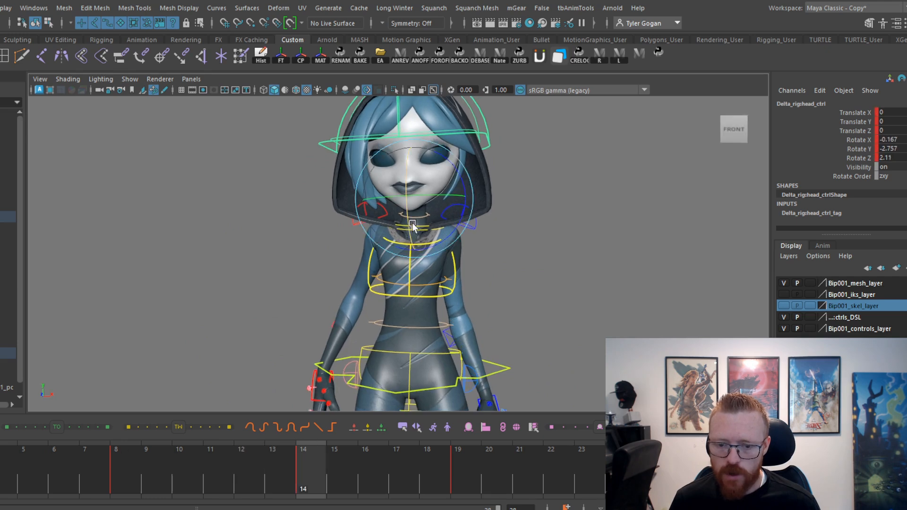
drag(218, 460, 553, 436)
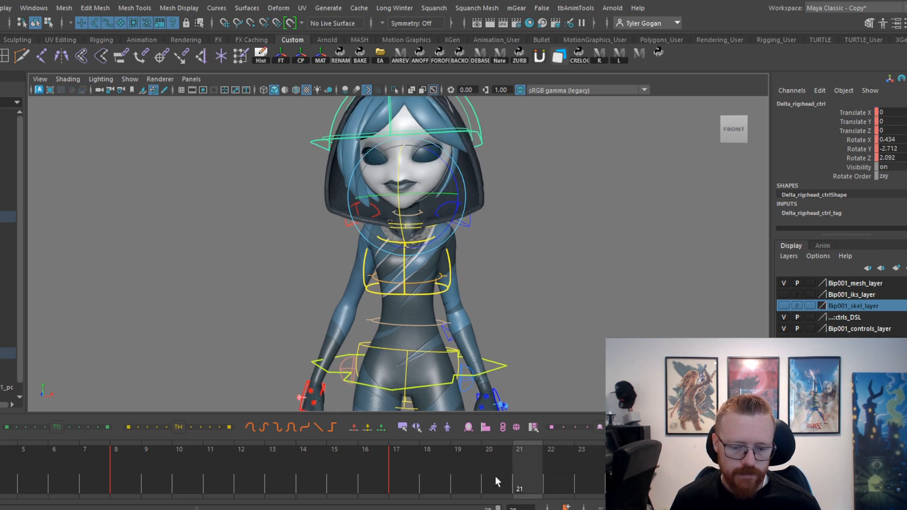
key(alt+v)
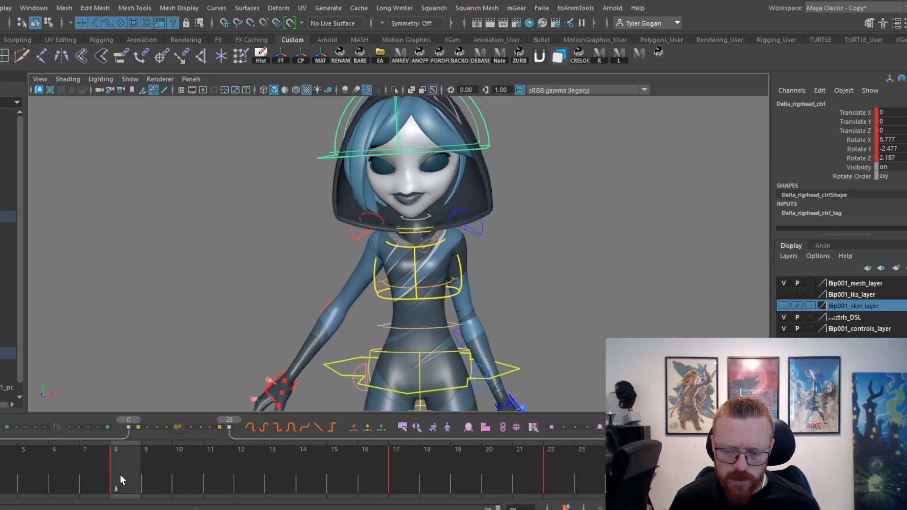
Pull the head's keys at frames 17 and 22 back to frames 15 and 20.
drag(120, 475, 340, 479)
shift+click(405, 476)
drag(156, 471, 585, 470)
shift+click(590, 468)
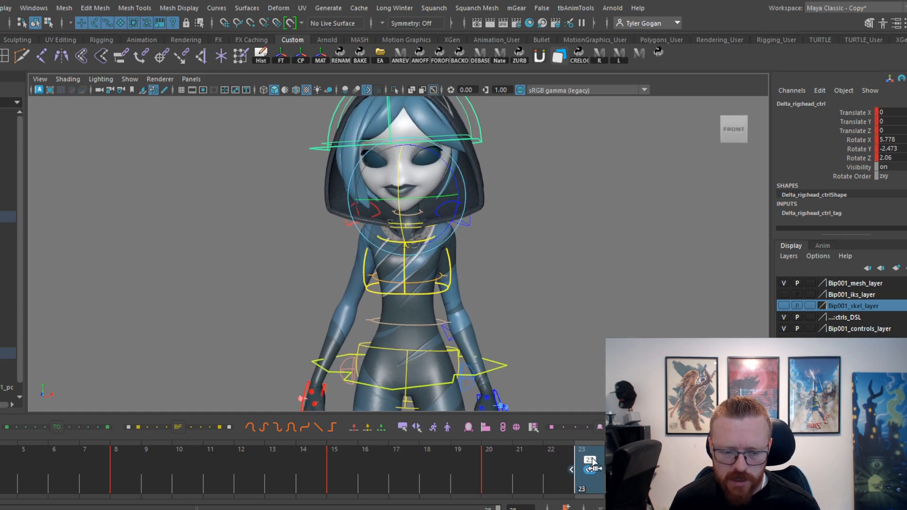
Move the head's key at frame 20 to frame 22 and review the timing in playback.
drag(437, 467, 436, 291)
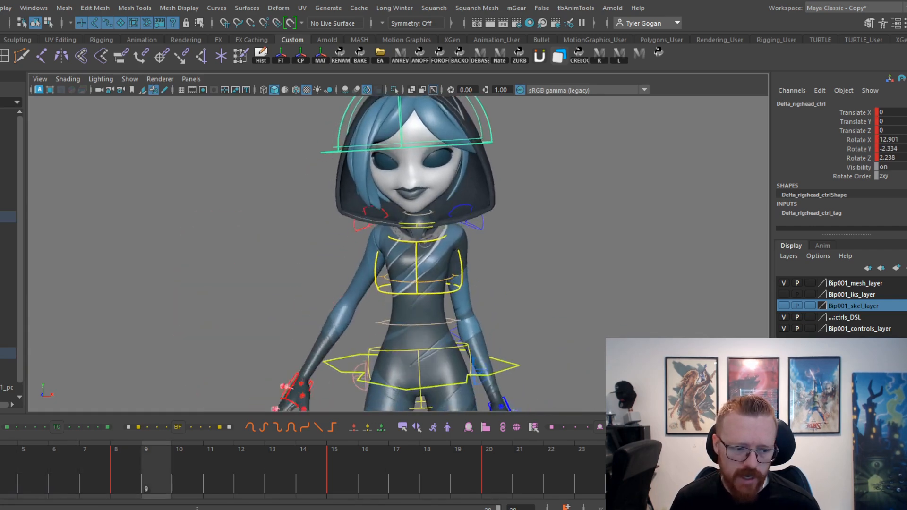
click(322, 455)
drag(322, 456, 496, 484)
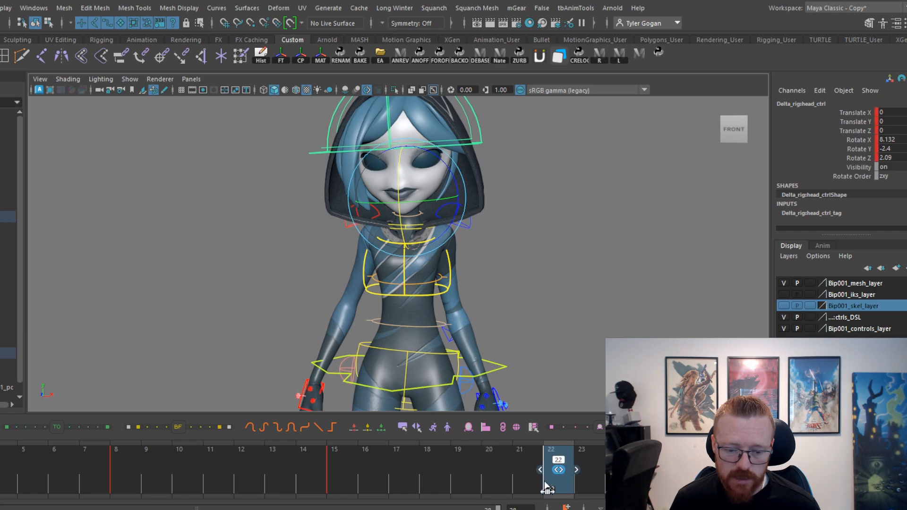
drag(406, 473, 560, 467)
key(alt+v)
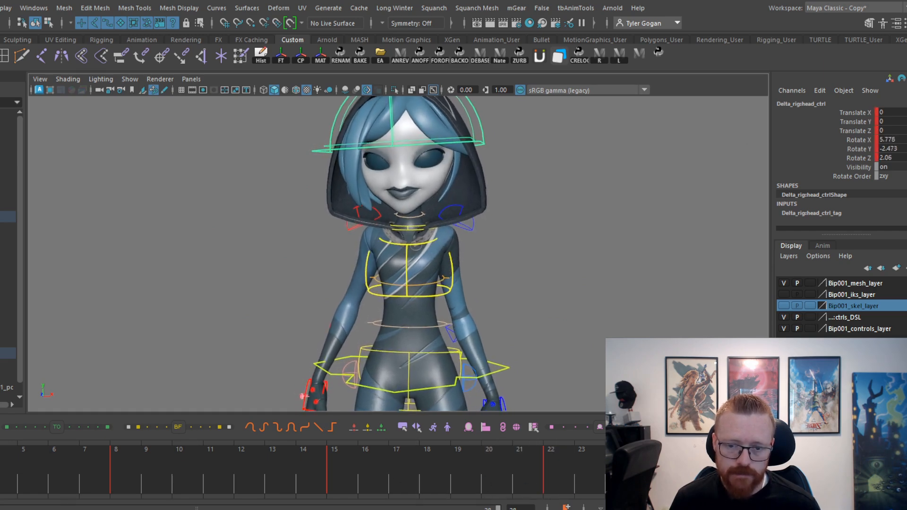
key(alt+v)
key(alt+v)
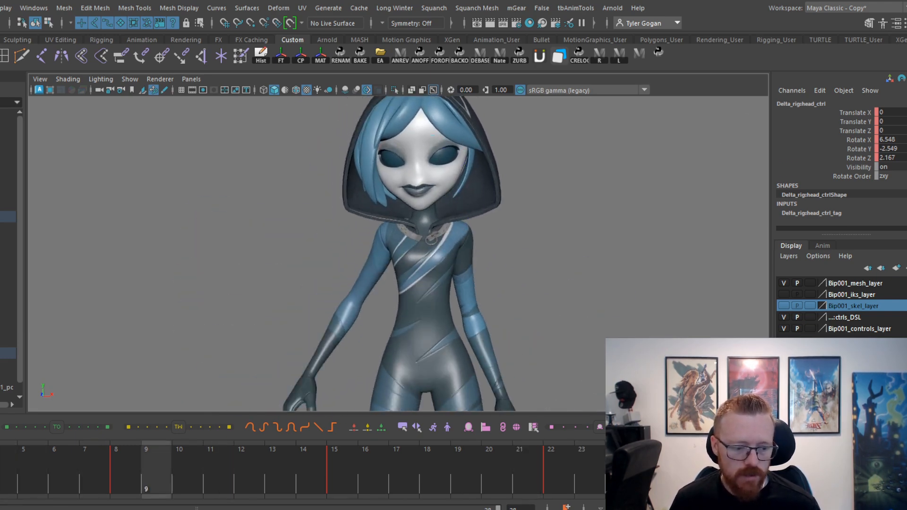
Tilt the head to Rotate Z -3.601 at frame 0, adjust its tilt at frame 3, and play back.
key(Escape)
drag(460, 154, 460, 155)
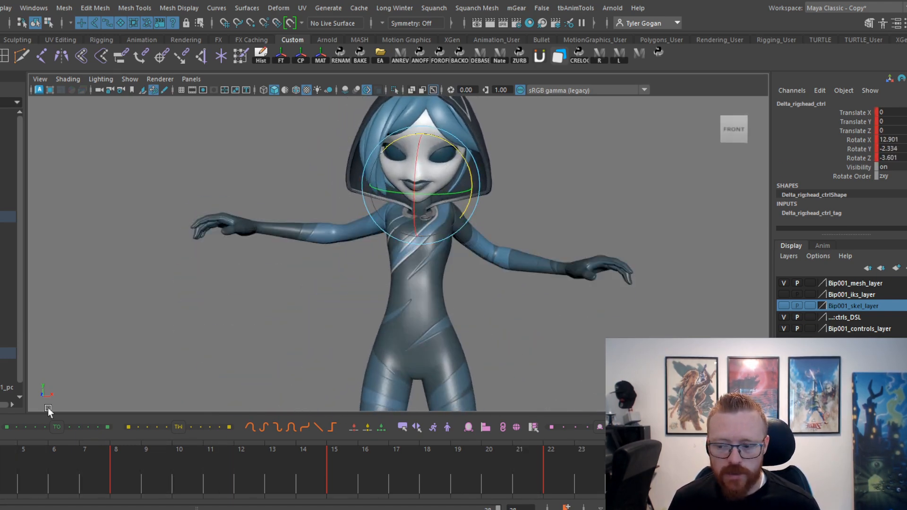
drag(0, 484, 0, 485)
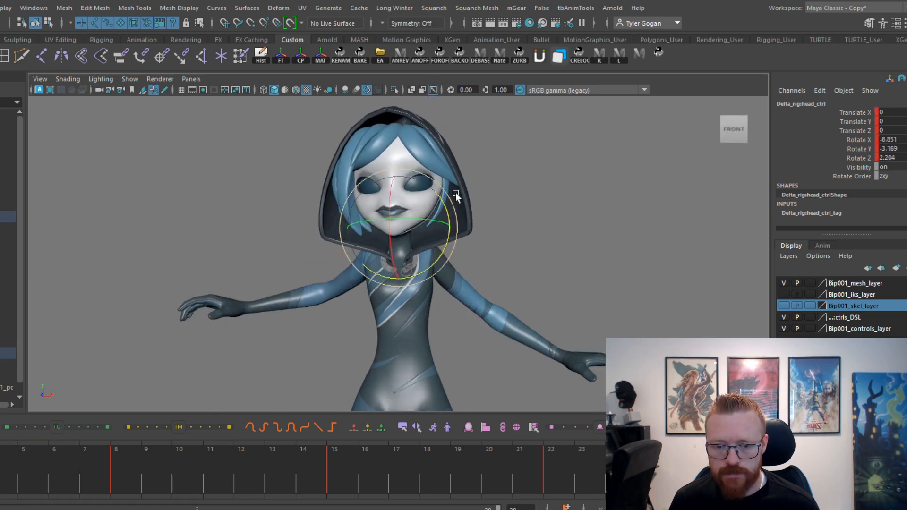
drag(443, 201, 443, 203)
drag(0, 476, 0, 303)
key(alt+v)
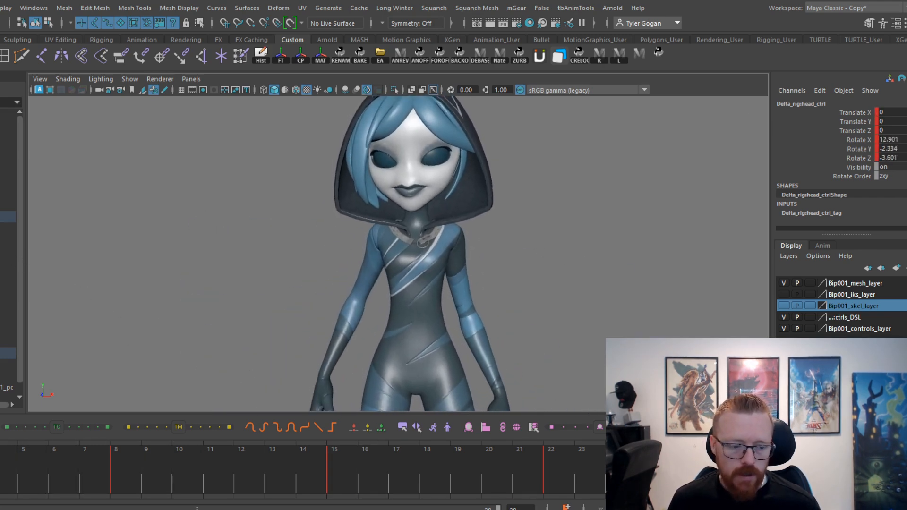
Adjust the head's Rotate X tangents at frames 3 and 8 for a smoother drag, and review the motion.
key(alt+v)
click(0, 392)
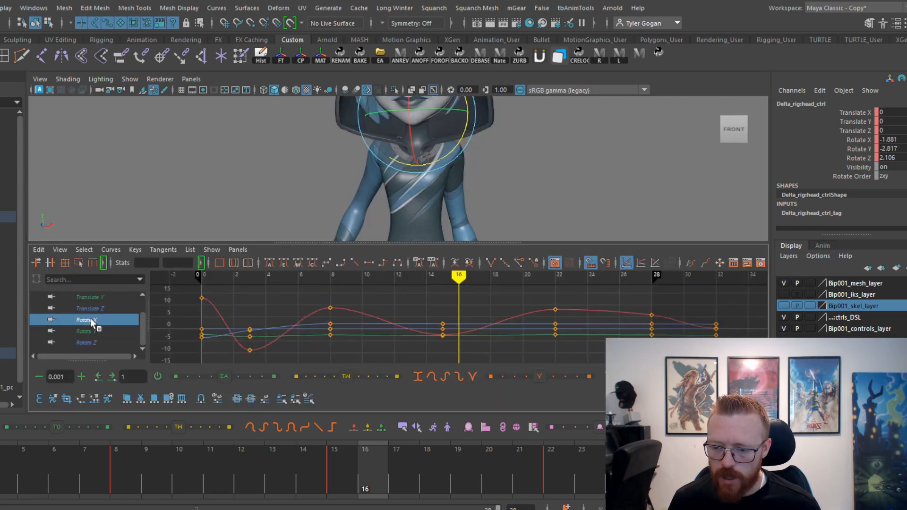
drag(1, 456, 77, 455)
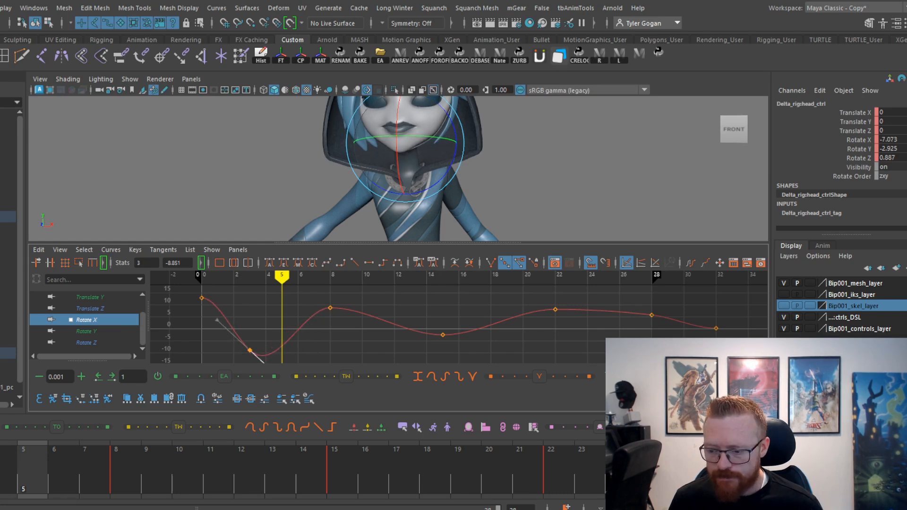
mouse_move(23, 467)
mouse_down()
mouse_move(2, 472)
mouse_move(75, 484)
mouse_move(211, 466)
mouse_up()
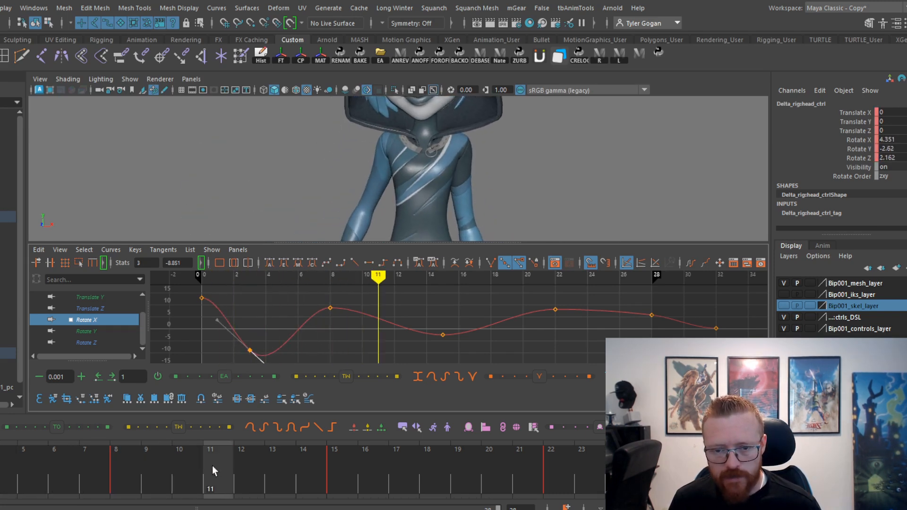
drag(293, 451, 158, 446)
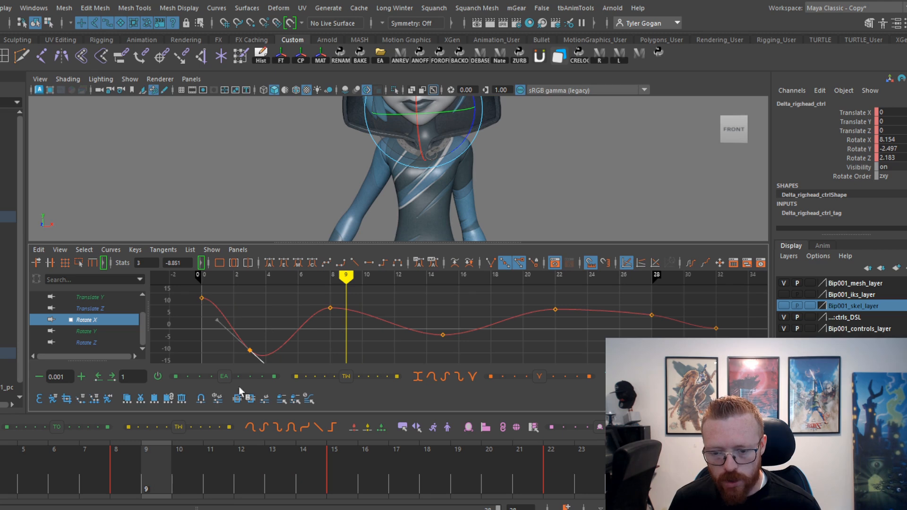
mouse_move(76, 465)
mouse_down()
mouse_move(24, 465)
mouse_move(98, 453)
mouse_move(272, 453)
mouse_up()
key(alt+v)
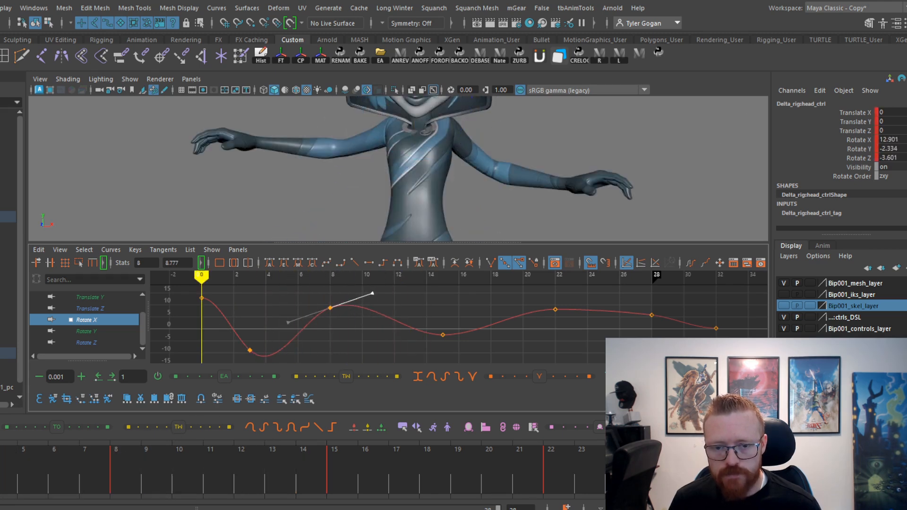
key(space)
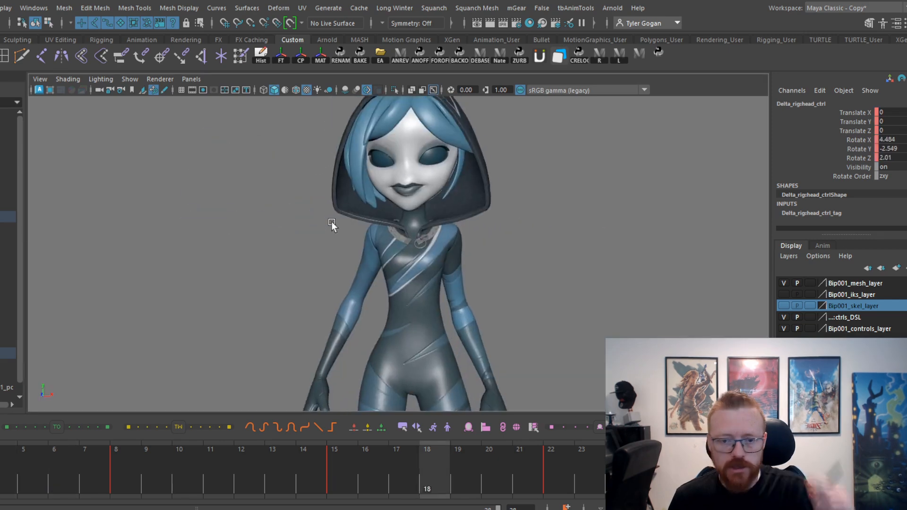